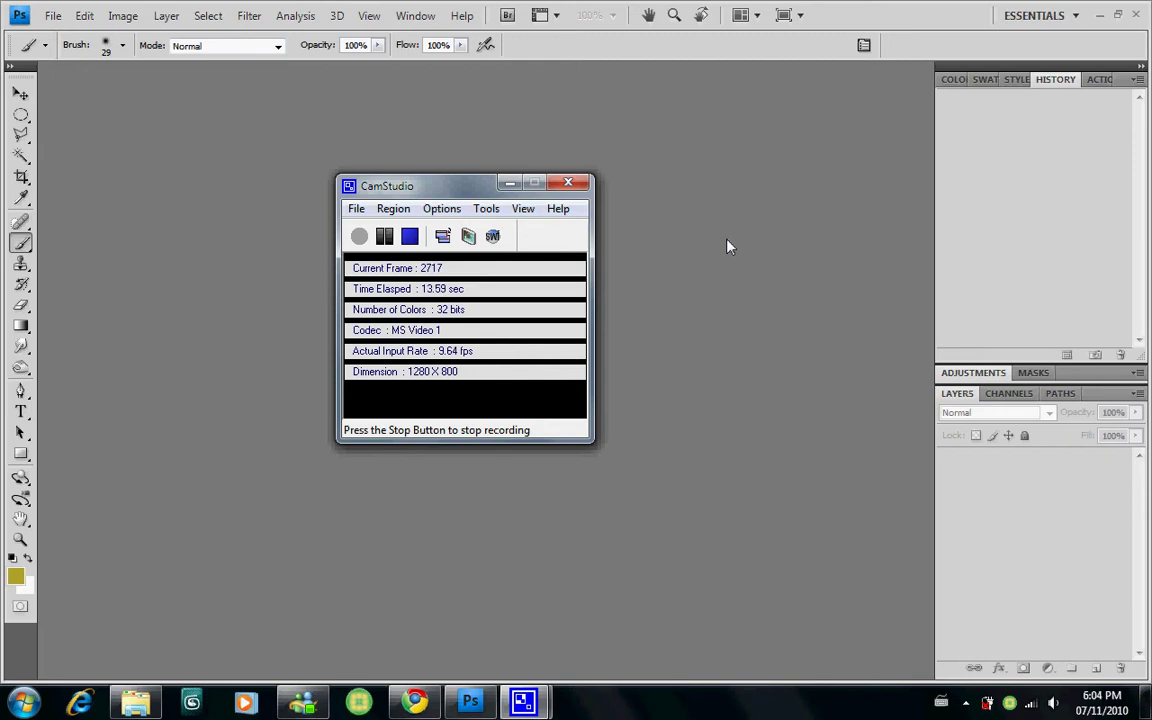
Step: Create a new 800 × 600 px, 72 ppi RGB document with a white background
left_click(510, 183)
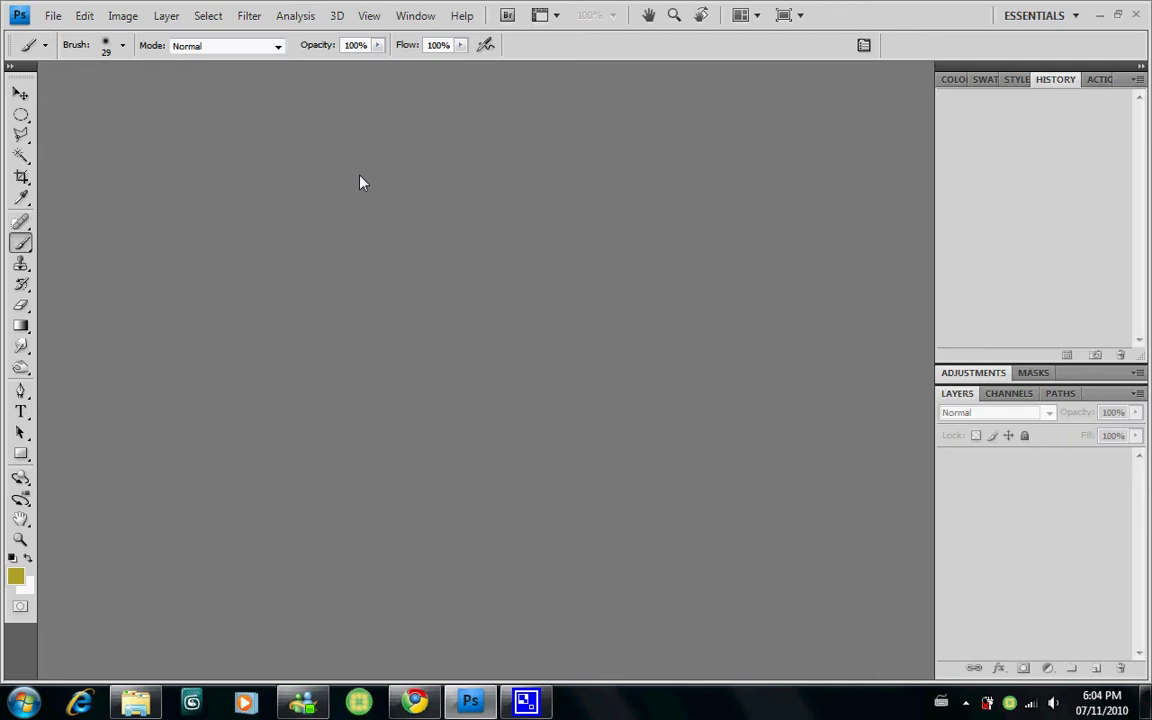
left_click(53, 17)
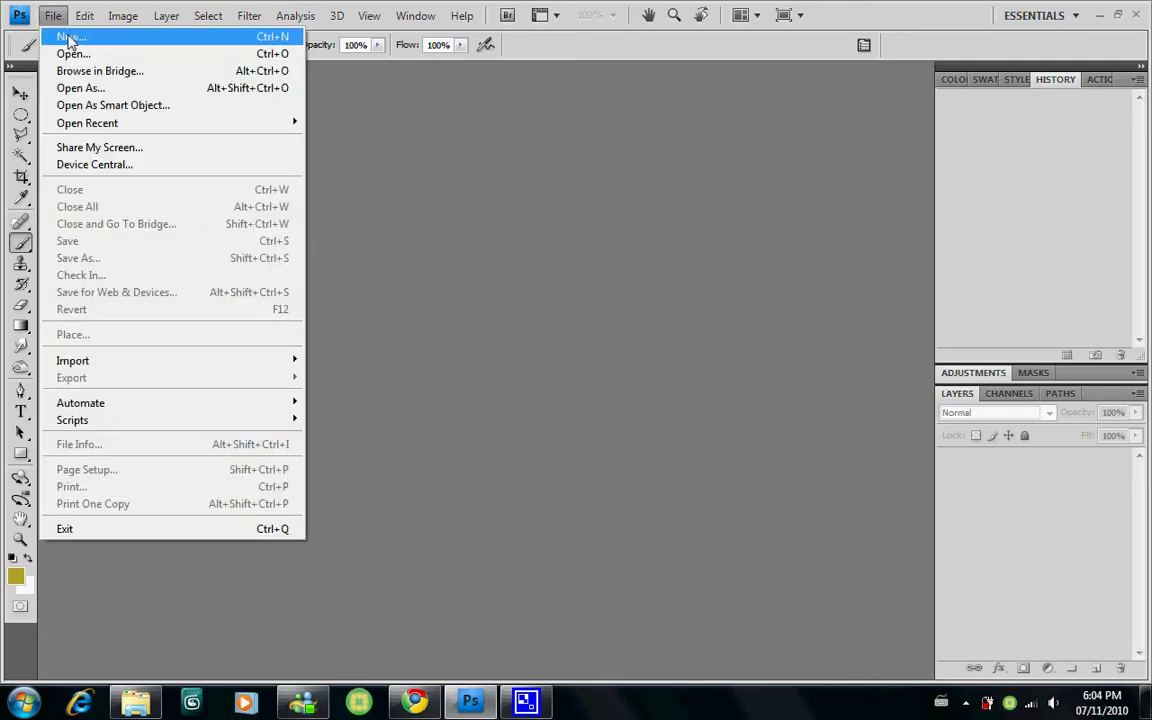
left_click(69, 38)
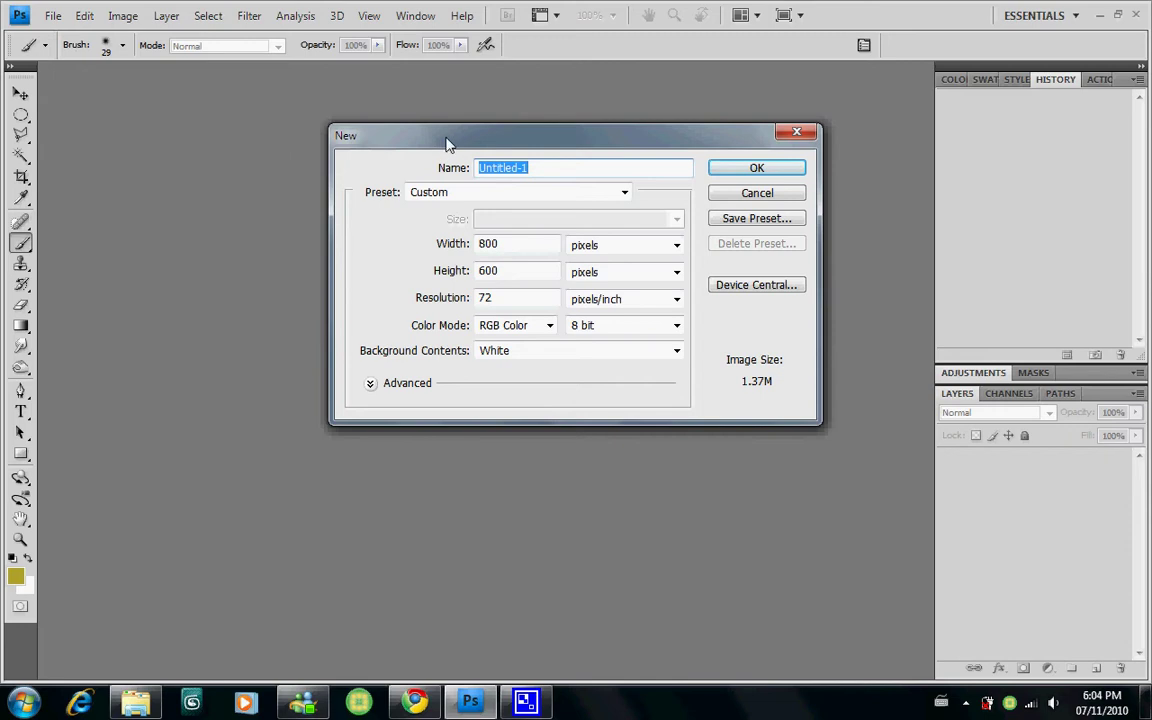
left_click_drag(447, 145, 420, 148)
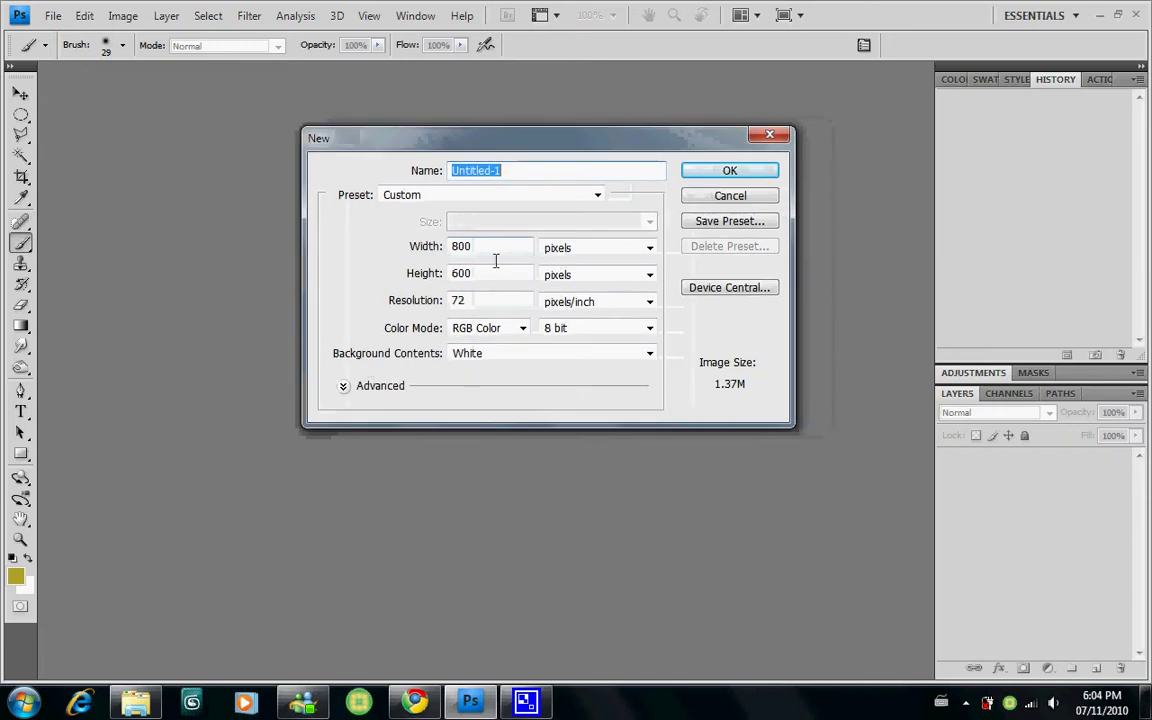
left_click(697, 175)
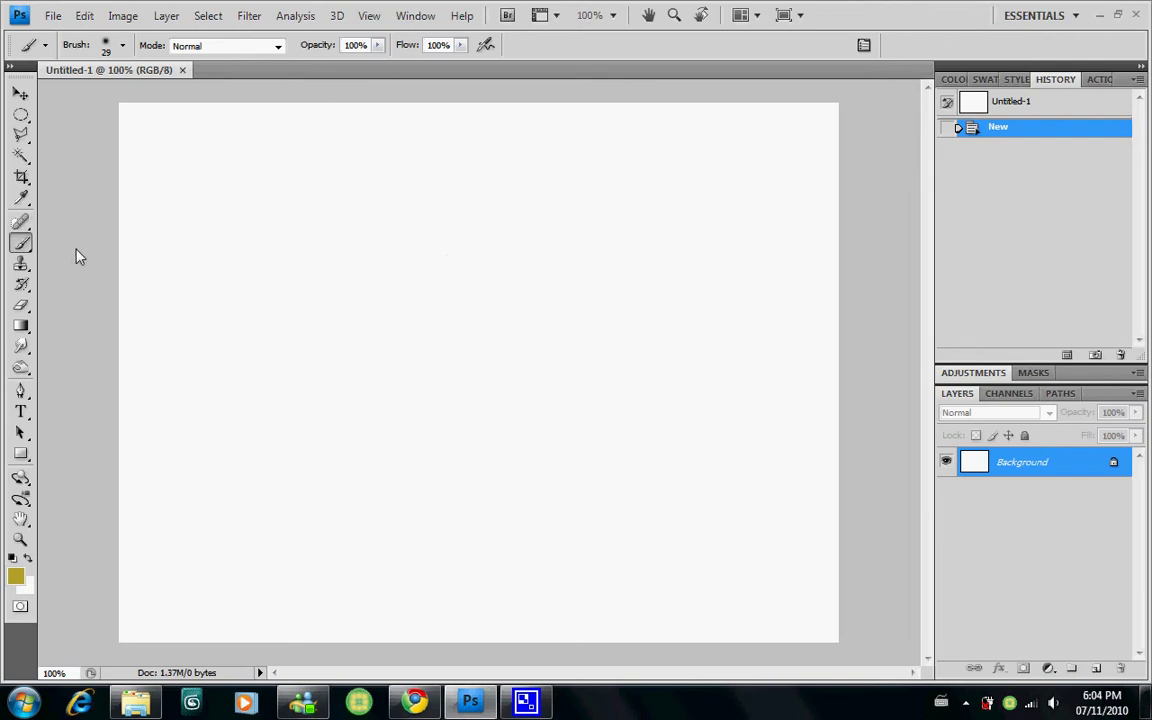
Step: With the Pencil Tool, draw the cube's olive outline edges
left_click(21, 241)
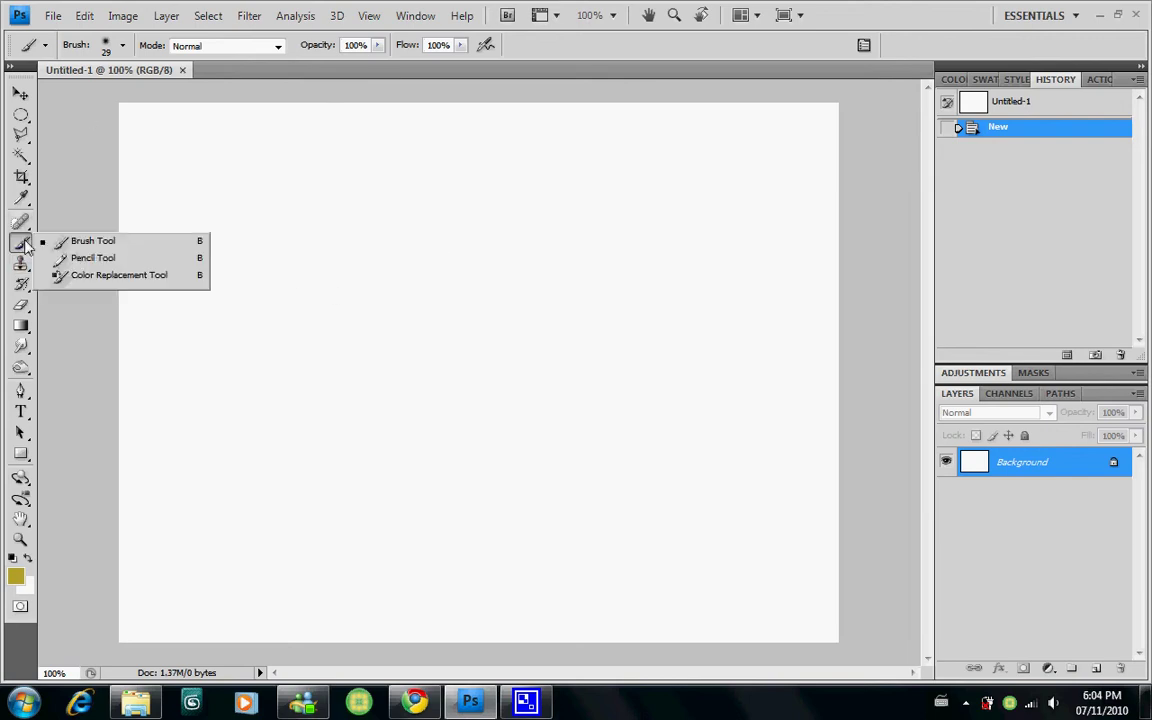
left_click(80, 258)
mouse_move(332, 216)
left_mouse_down()
mouse_move(226, 305)
mouse_move(403, 306)
mouse_move(474, 231)
mouse_move(333, 218)
left_mouse_up()
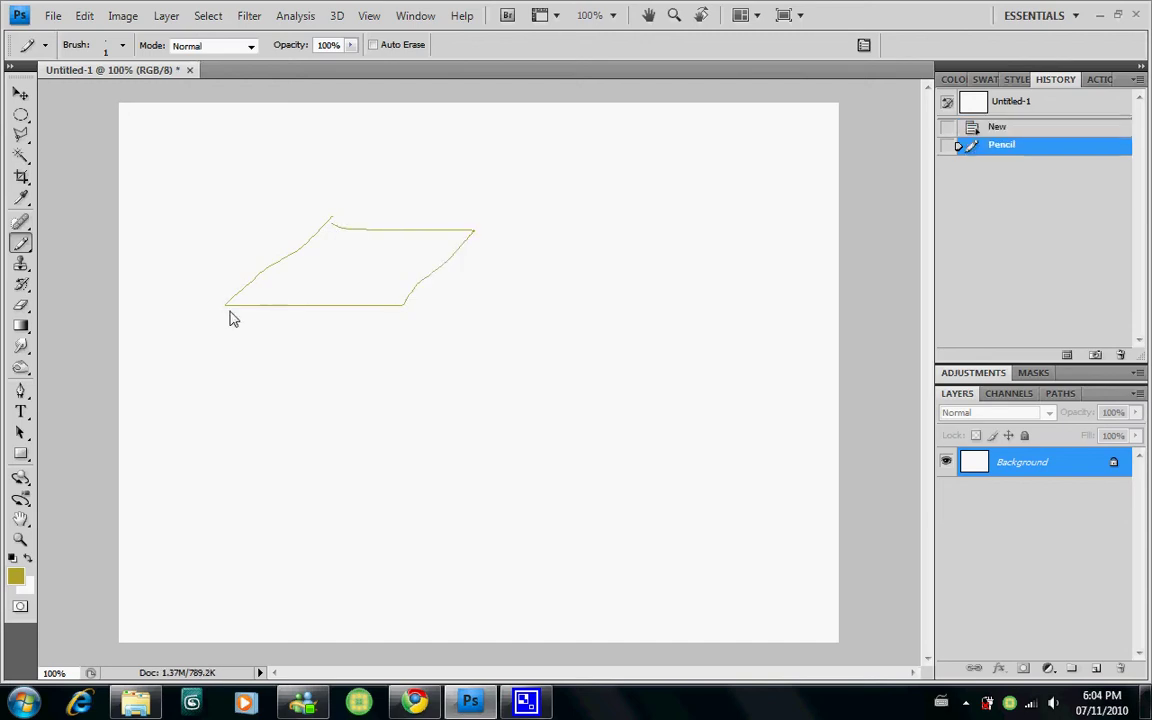
mouse_move(227, 307)
left_mouse_down()
mouse_move(228, 450)
mouse_move(390, 457)
left_mouse_up()
left_click_drag(406, 307, 404, 462)
mouse_move(476, 256)
left_mouse_down()
mouse_move(465, 360)
mouse_move(402, 458)
left_mouse_up()
Step: Add perspective lines running from the canvas edges toward the cube
left_click_drag(656, 131, 451, 319)
left_click_drag(458, 318, 723, 412)
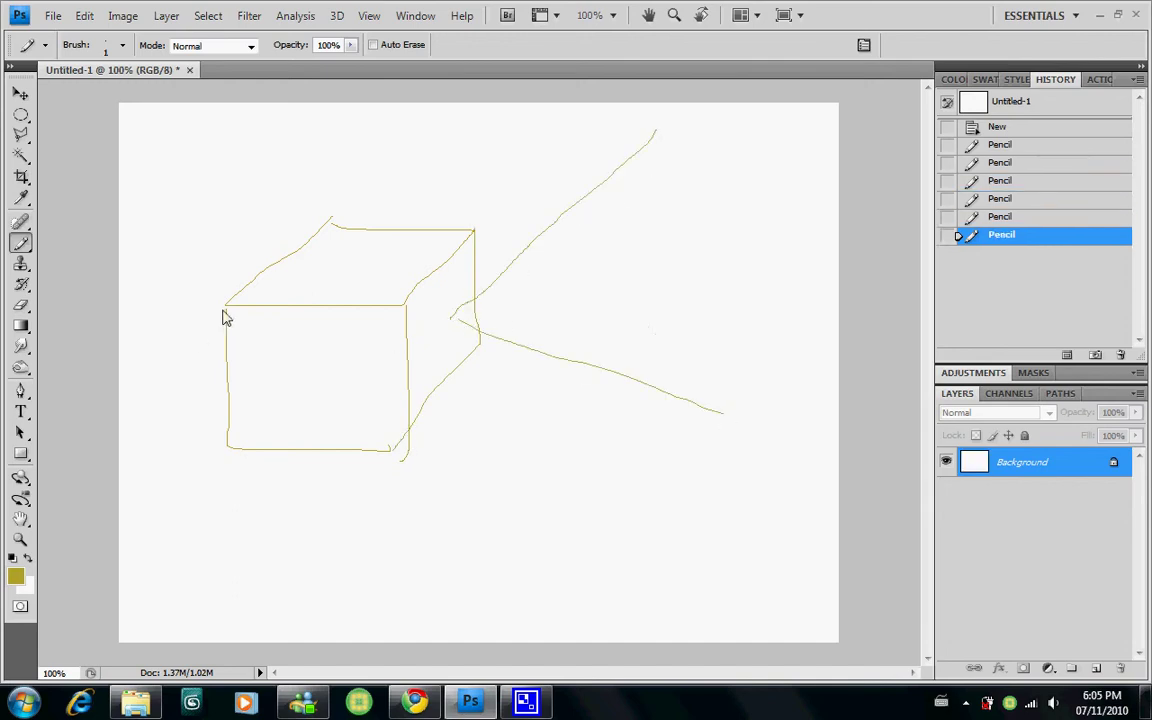
mouse_move(100, 267)
left_mouse_down()
mouse_move(288, 394)
mouse_move(177, 550)
left_mouse_up()
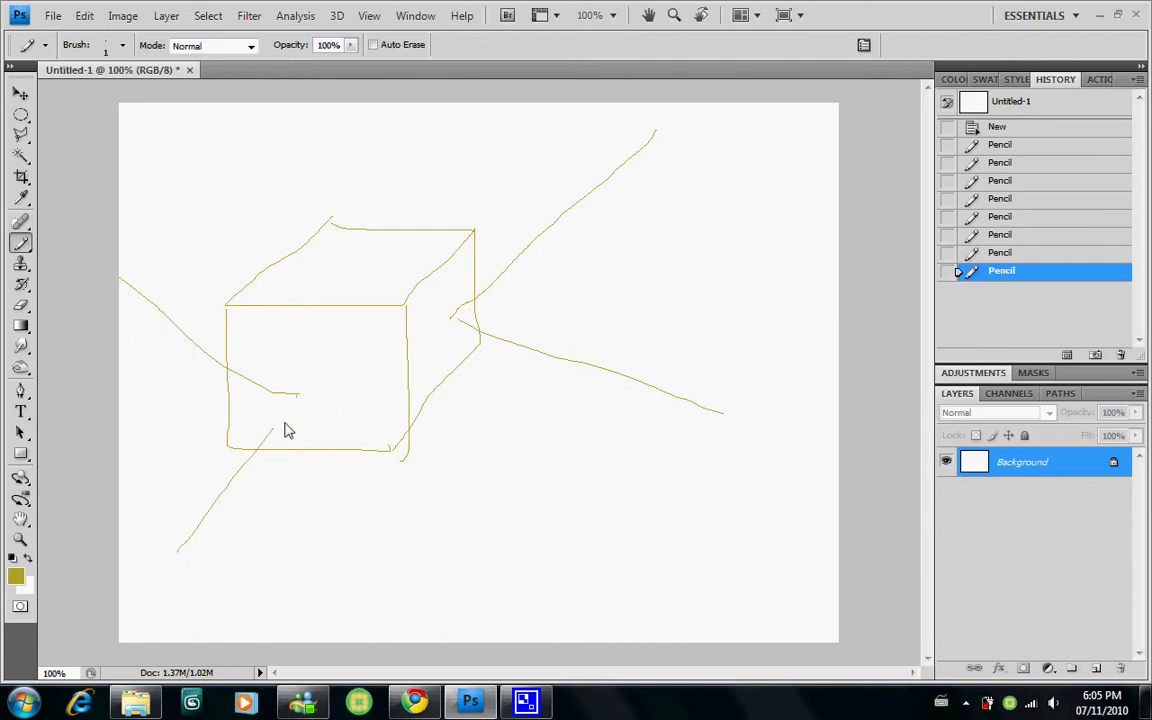
left_click_drag(287, 430, 285, 428)
Step: Scribble vertical and horizontal hatch strokes across the cube's front face
mouse_move(229, 312)
left_mouse_down()
mouse_move(293, 333)
mouse_move(314, 378)
mouse_move(345, 378)
mouse_move(329, 426)
mouse_move(388, 419)
mouse_move(390, 450)
left_mouse_up()
mouse_move(389, 318)
left_mouse_down()
mouse_move(390, 440)
mouse_move(367, 432)
left_mouse_up()
mouse_move(333, 318)
left_mouse_down()
mouse_move(332, 440)
mouse_move(303, 427)
left_mouse_up()
left_click_drag(278, 320, 278, 425)
mouse_move(237, 322)
left_mouse_down()
mouse_move(266, 344)
mouse_move(357, 344)
mouse_move(249, 354)
mouse_move(345, 356)
mouse_move(235, 341)
left_mouse_up()
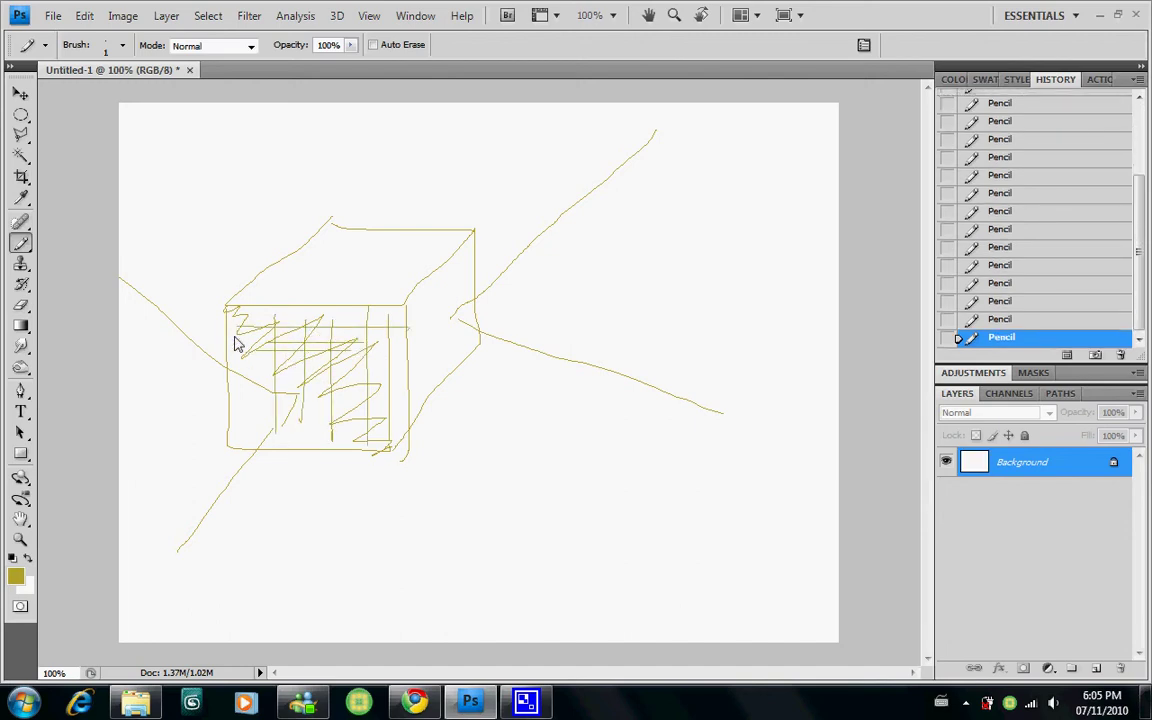
right_click(20, 241)
left_click(112, 239)
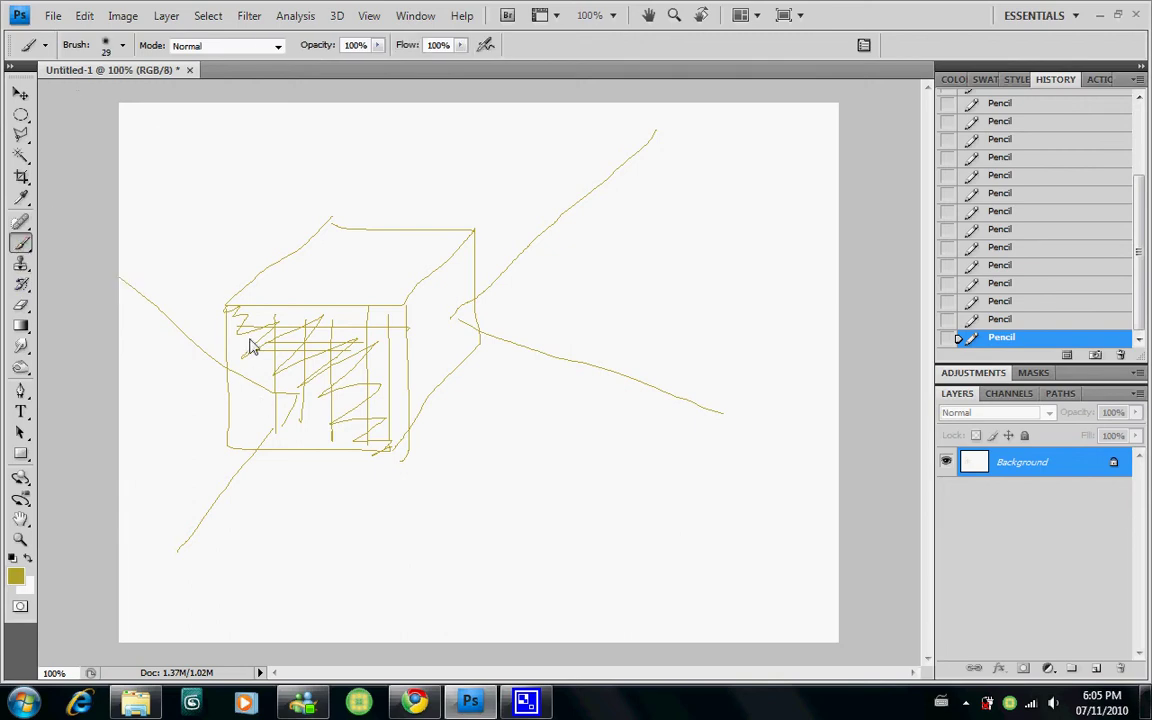
Step: Cover the cube's front face with thick olive brush paint
mouse_move(270, 337)
left_mouse_down()
mouse_move(386, 329)
mouse_move(303, 368)
mouse_move(288, 417)
mouse_move(305, 437)
mouse_move(360, 442)
mouse_move(250, 440)
left_mouse_up()
right_click(20, 241)
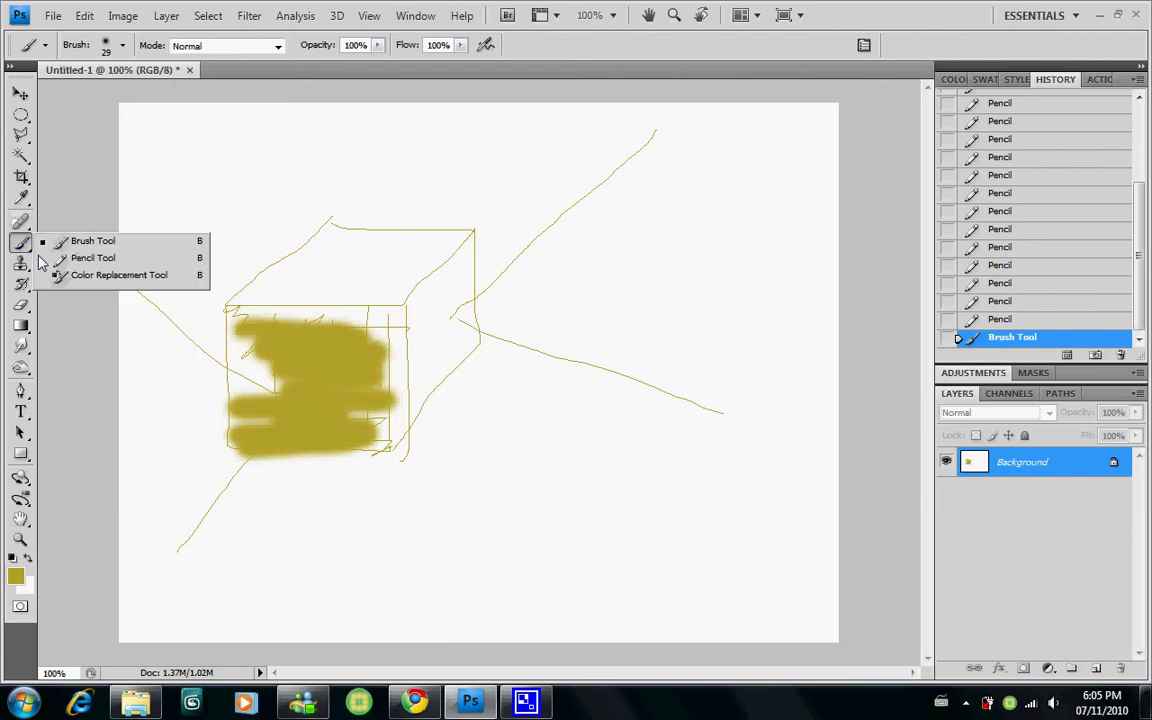
left_click(62, 258)
Step: Pencil a circle below the right perspective line, with crossing lines and strokes around it
mouse_move(598, 433)
left_mouse_down()
mouse_move(598, 577)
mouse_move(640, 573)
mouse_move(679, 520)
mouse_move(674, 482)
mouse_move(620, 441)
left_mouse_up()
left_click(557, 462)
mouse_move(531, 512)
left_mouse_down()
mouse_move(657, 510)
mouse_move(664, 487)
left_mouse_up()
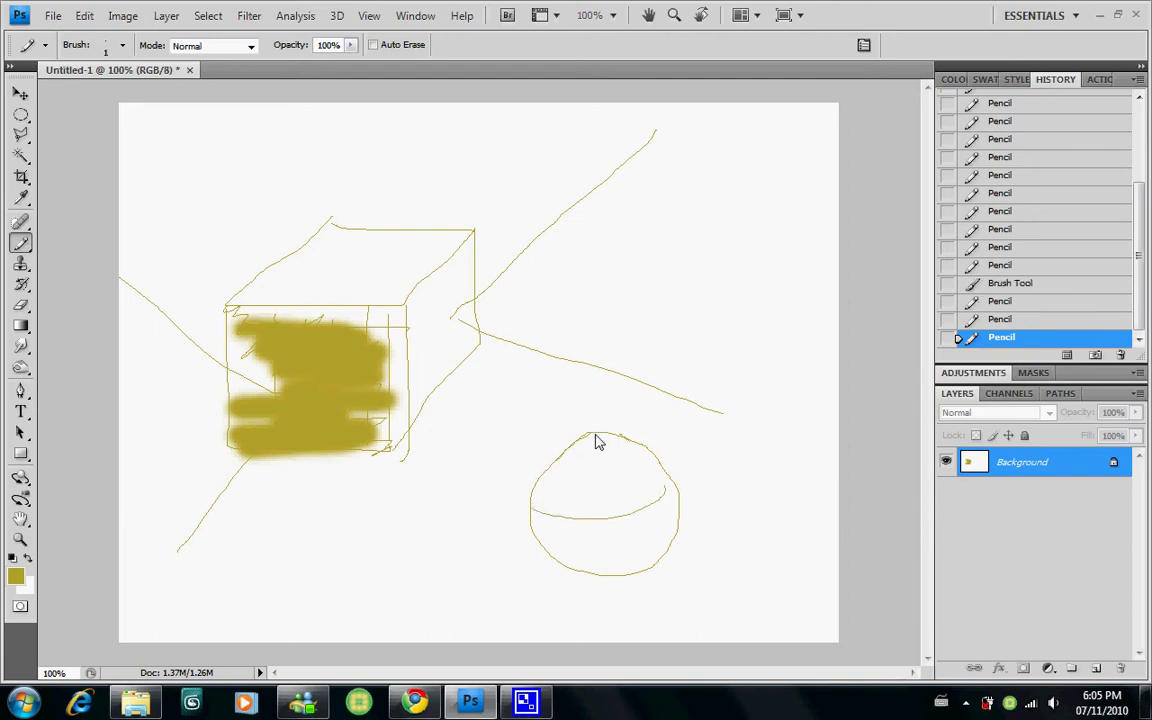
left_click_drag(600, 434, 604, 573)
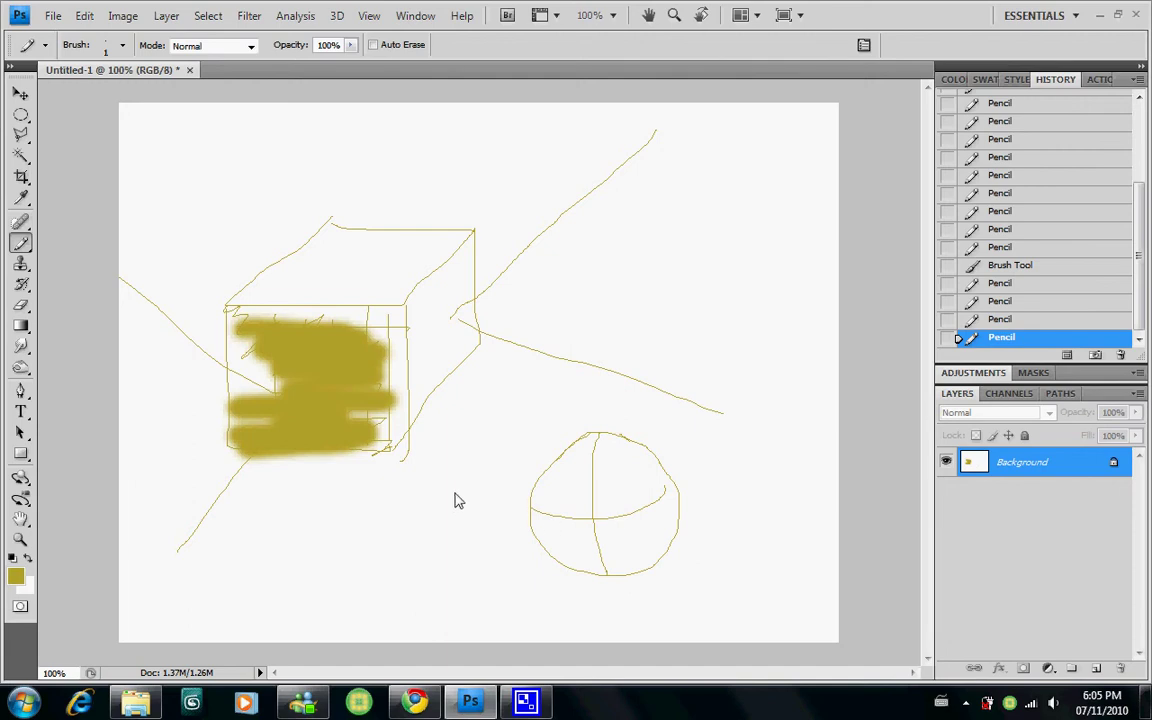
mouse_move(460, 430)
left_mouse_down()
mouse_move(538, 491)
mouse_move(425, 571)
mouse_move(578, 529)
mouse_move(566, 487)
mouse_move(506, 401)
mouse_move(521, 483)
mouse_move(505, 484)
mouse_move(575, 511)
left_mouse_up()
mouse_move(713, 436)
left_mouse_down()
mouse_move(638, 484)
mouse_move(748, 558)
left_mouse_up()
left_click_drag(697, 514, 665, 522)
mouse_move(568, 445)
left_mouse_down()
mouse_move(542, 468)
mouse_move(580, 443)
mouse_move(529, 488)
mouse_move(571, 447)
left_mouse_up()
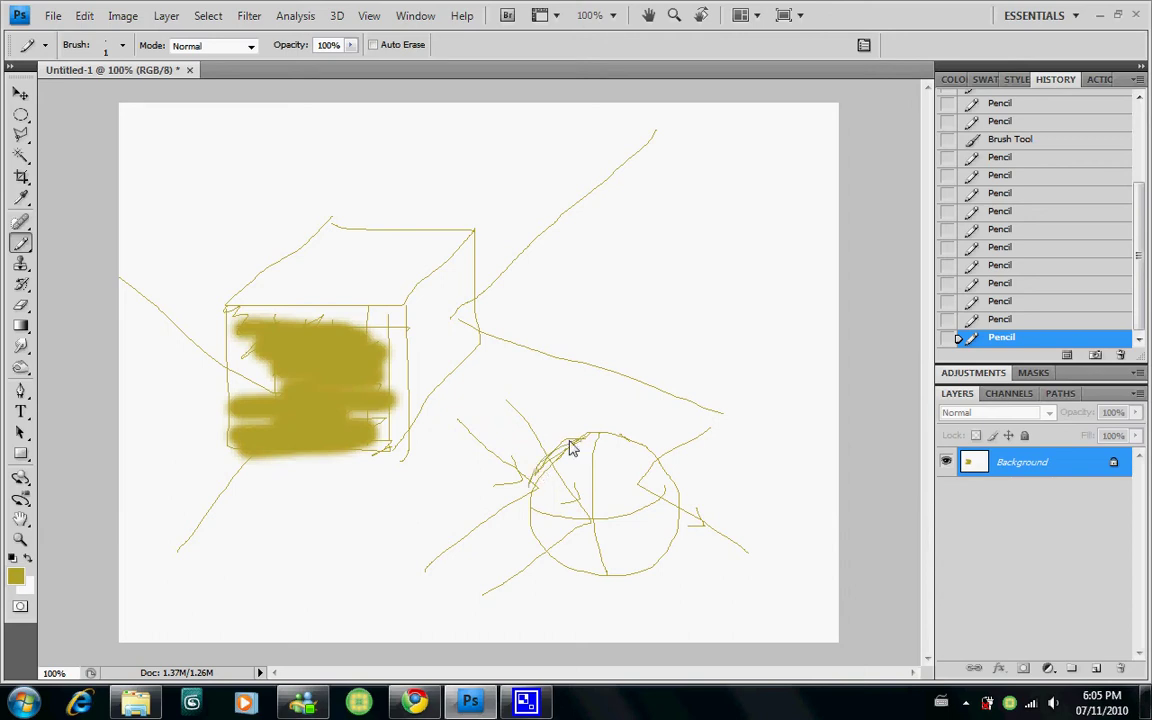
Step: Brush a thick olive crescent along the circle's left side
left_click(29, 248)
left_click(100, 236)
mouse_move(577, 440)
left_mouse_down()
mouse_move(533, 496)
mouse_move(550, 546)
mouse_move(604, 574)
mouse_move(648, 570)
left_mouse_up()
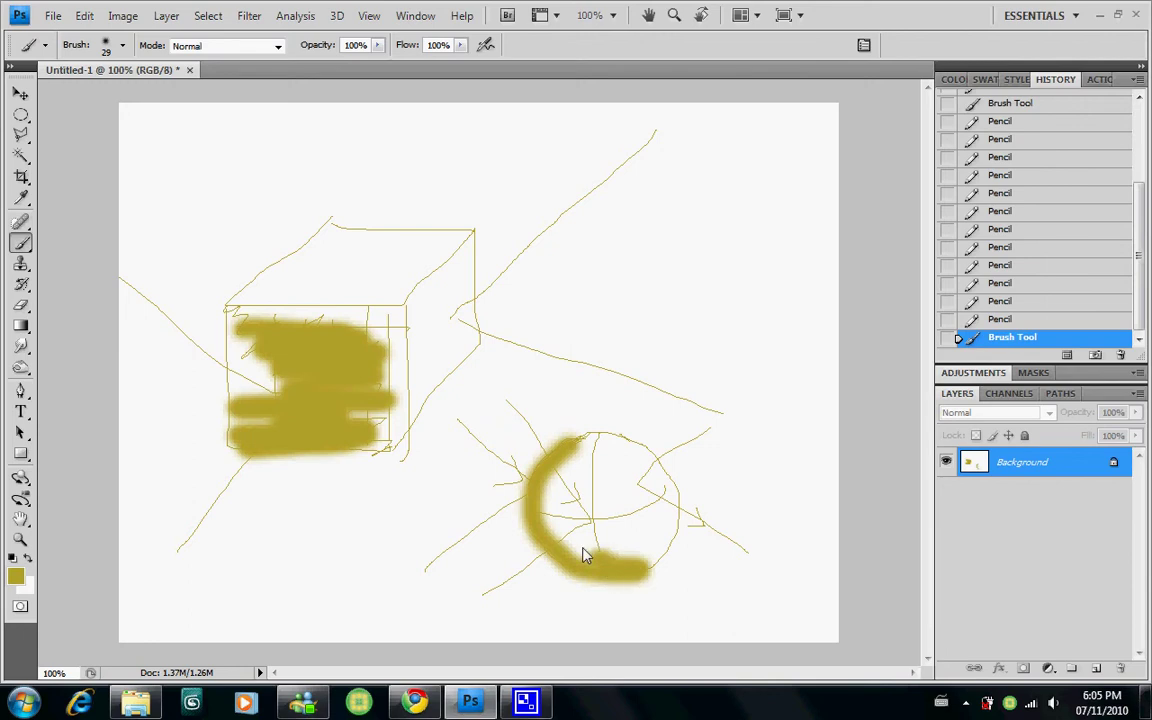
mouse_move(551, 510)
left_mouse_down()
mouse_move(556, 470)
mouse_move(643, 566)
mouse_move(591, 483)
left_mouse_up()
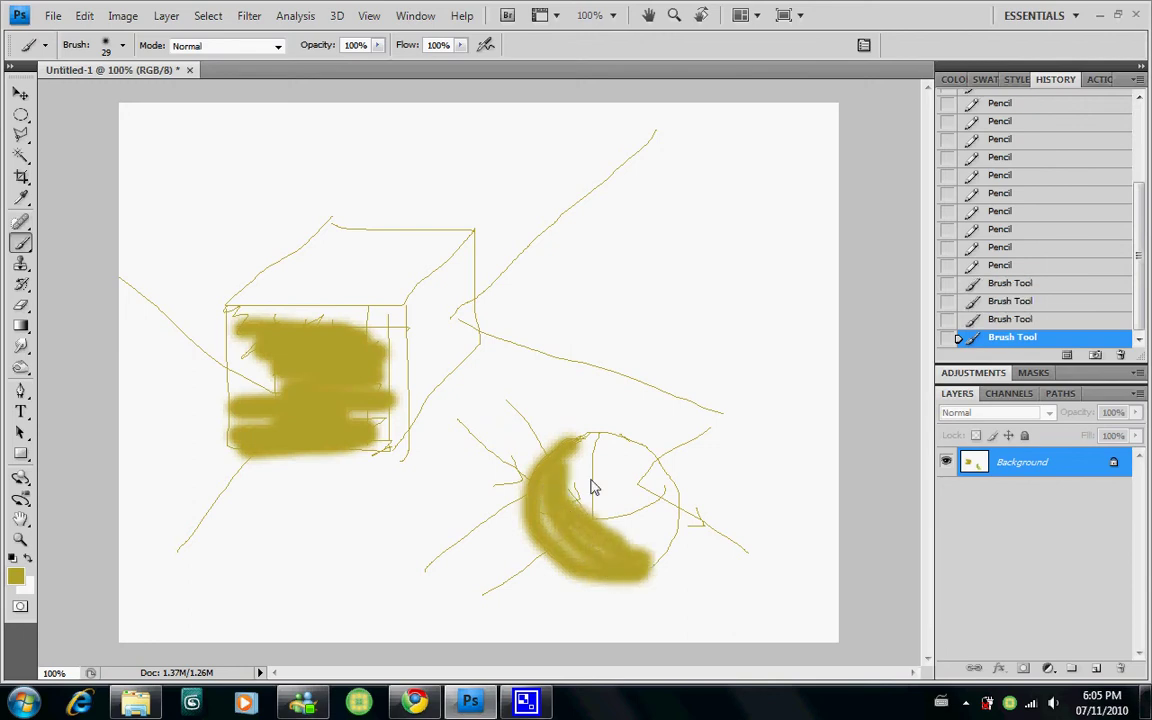
left_click(21, 240)
left_click(90, 258)
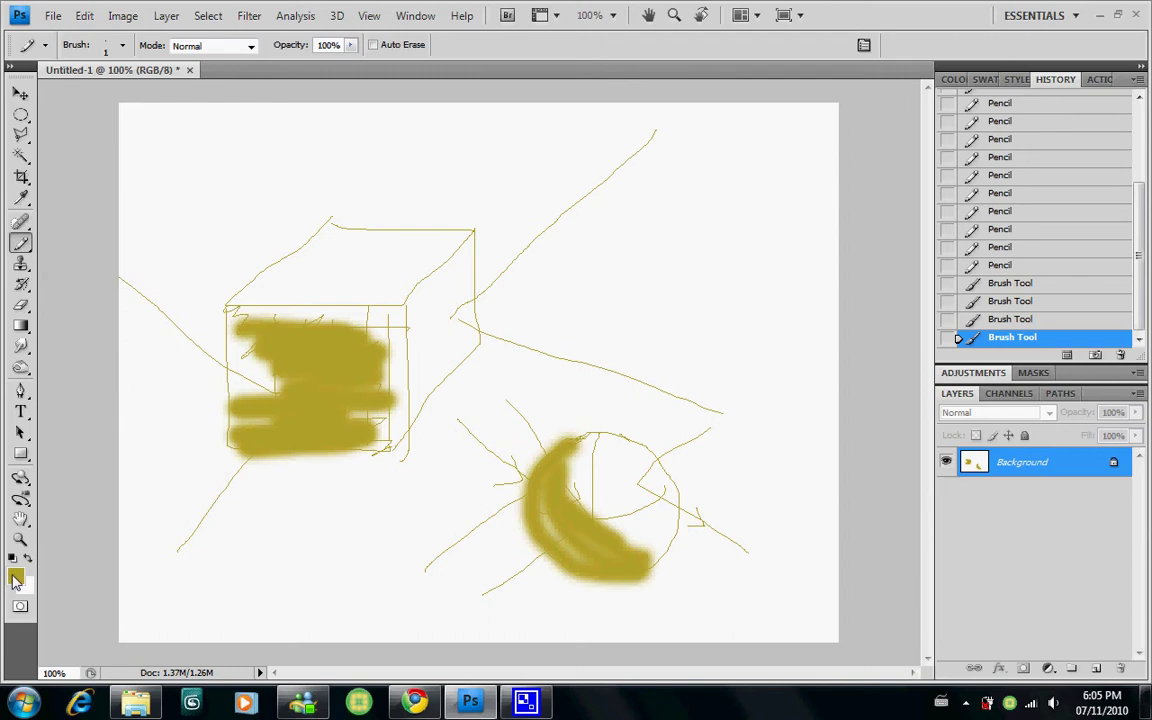
left_click(15, 577)
Step: Paint pale yellow highlights over the circle's upper right and the cube's right face
left_click(420, 170)
left_click(765, 156)
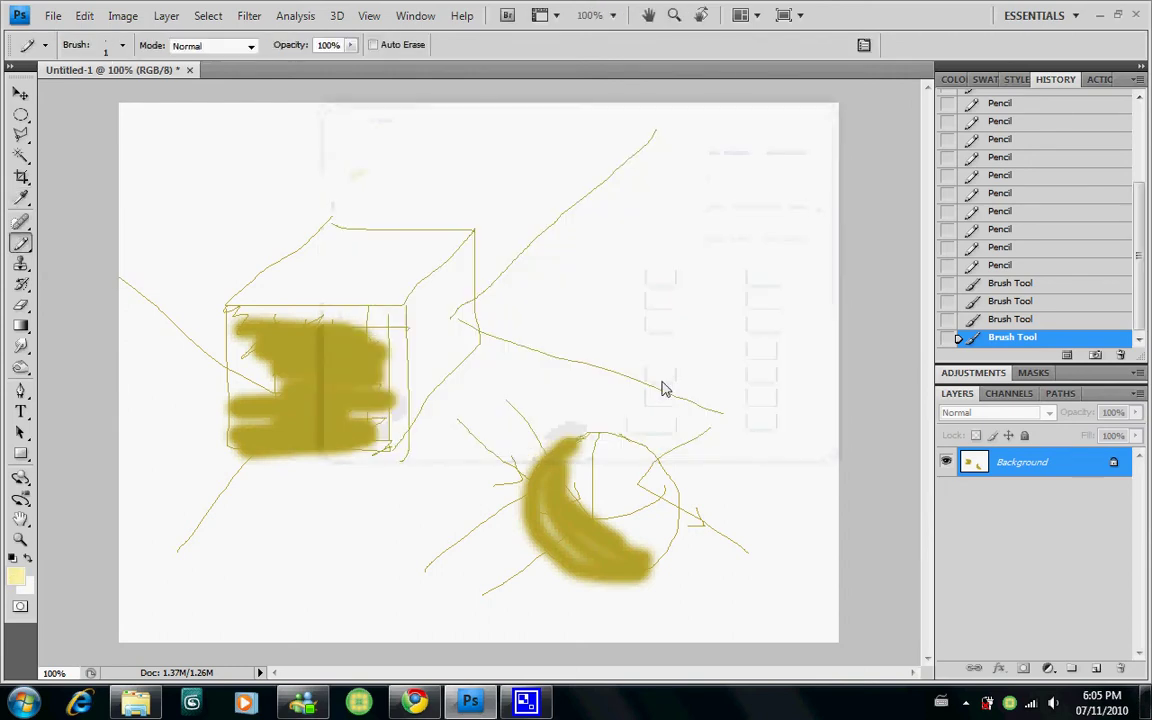
left_click(631, 450)
right_click(21, 242)
left_click(90, 240)
mouse_move(565, 440)
left_mouse_down()
mouse_move(644, 463)
mouse_move(670, 518)
left_mouse_up()
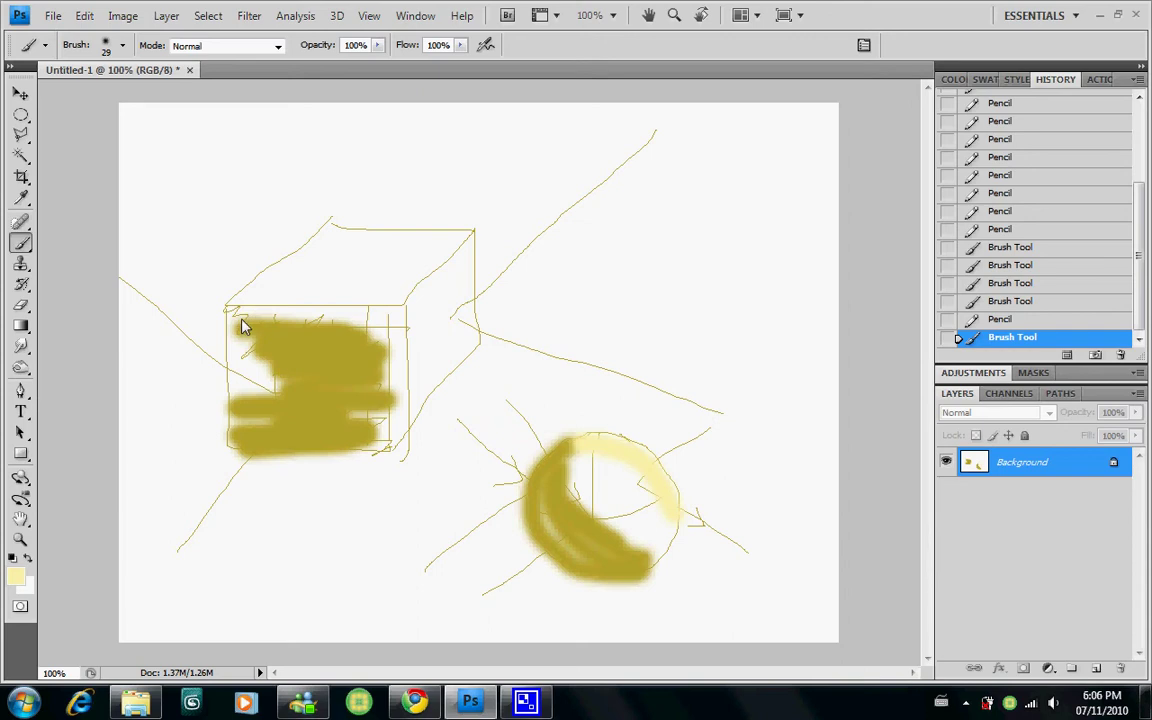
mouse_move(470, 335)
left_mouse_down()
mouse_move(423, 374)
mouse_move(449, 325)
mouse_move(426, 325)
mouse_move(460, 280)
mouse_move(462, 252)
mouse_move(424, 297)
mouse_move(417, 402)
mouse_move(417, 318)
mouse_move(483, 330)
mouse_move(432, 368)
left_mouse_up()
left_click(53, 17)
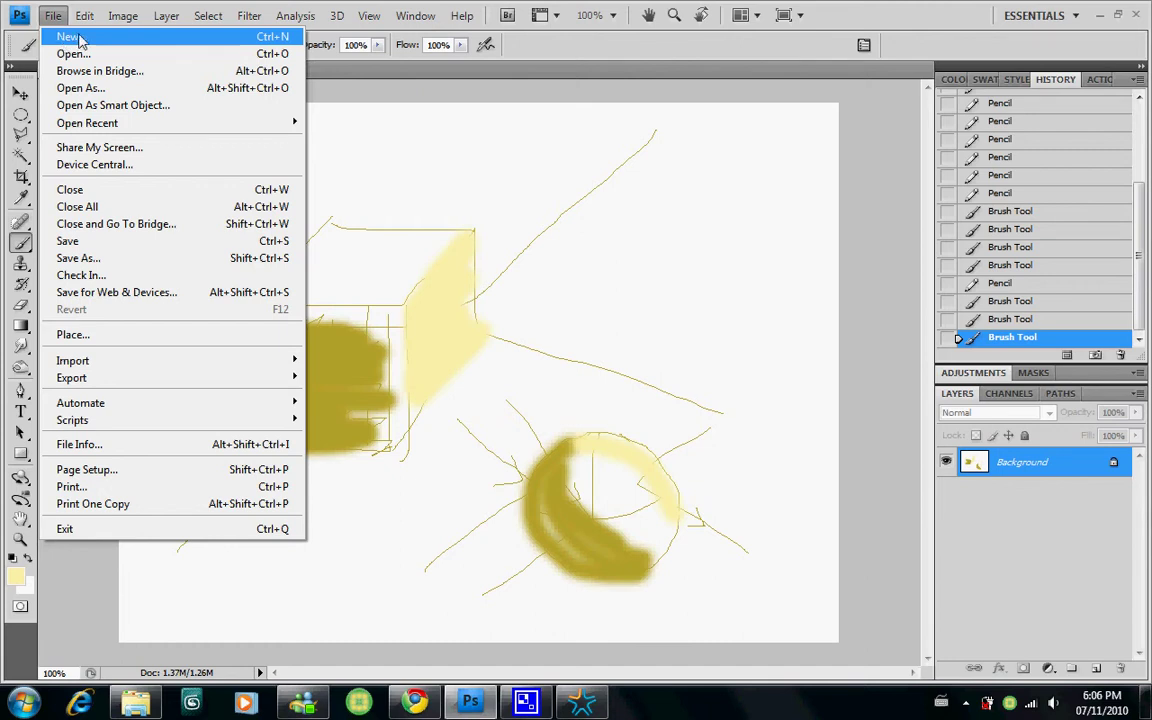
left_click(80, 38)
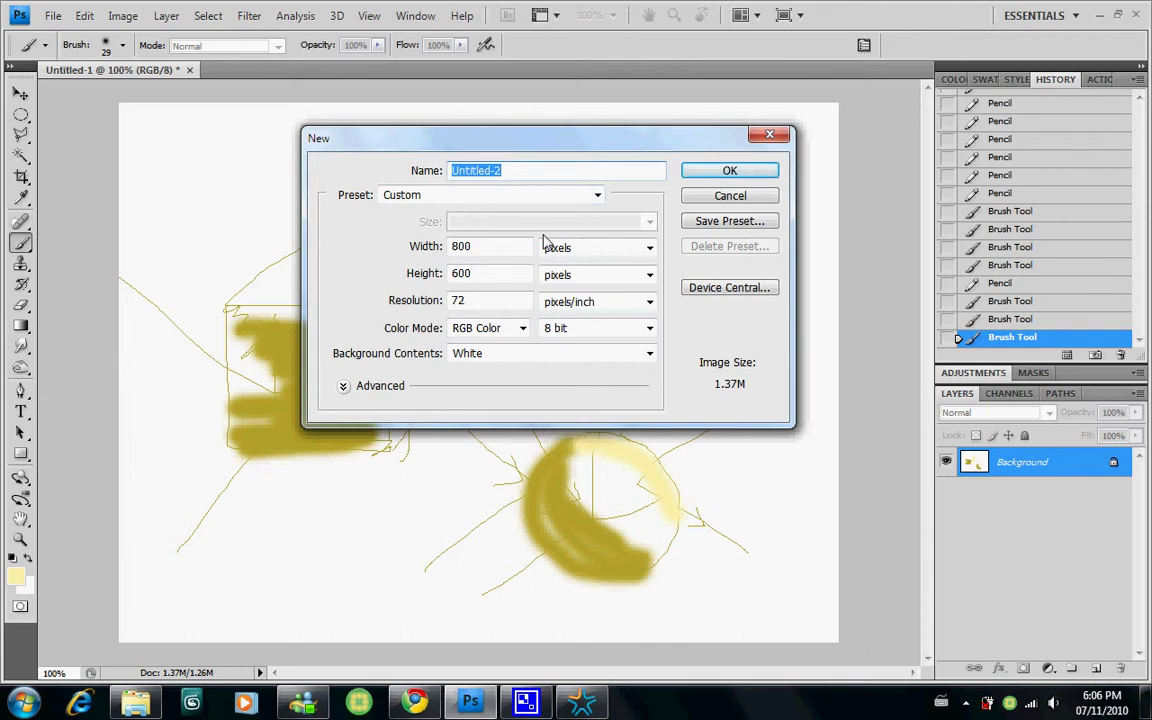
Step: Create the Untitled-2 document, add Layer 1, and drag a circular elliptical selection near the centre
left_click(730, 172)
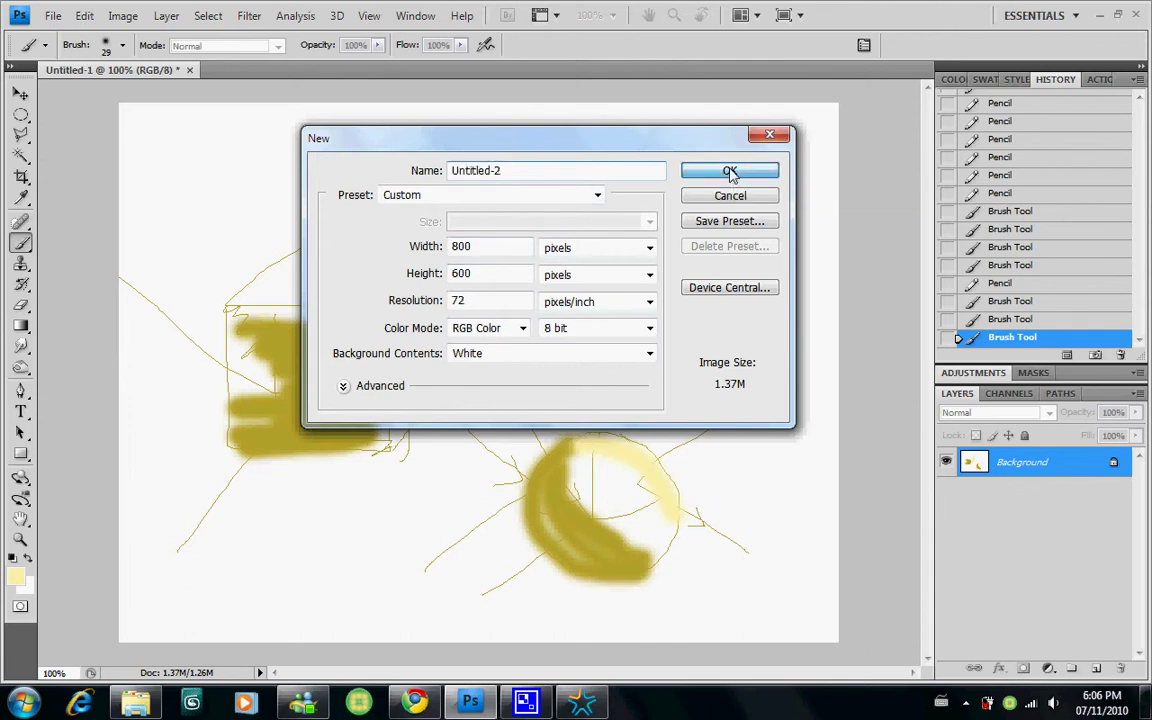
left_click(21, 117)
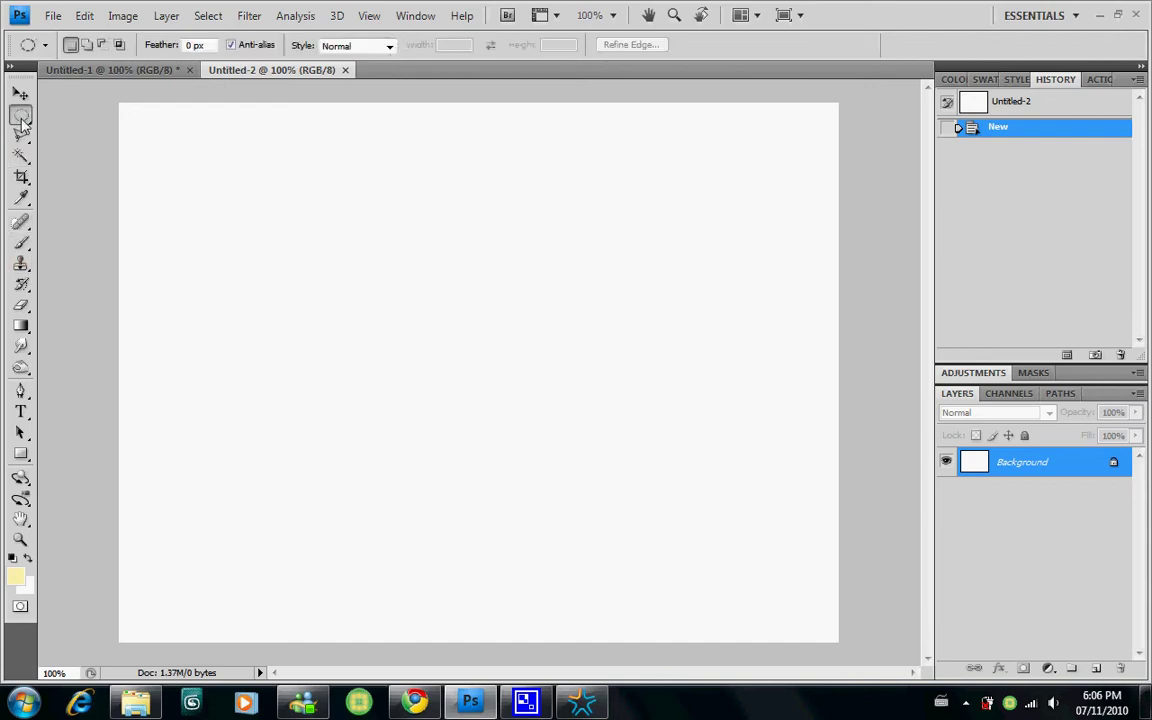
right_click(20, 116)
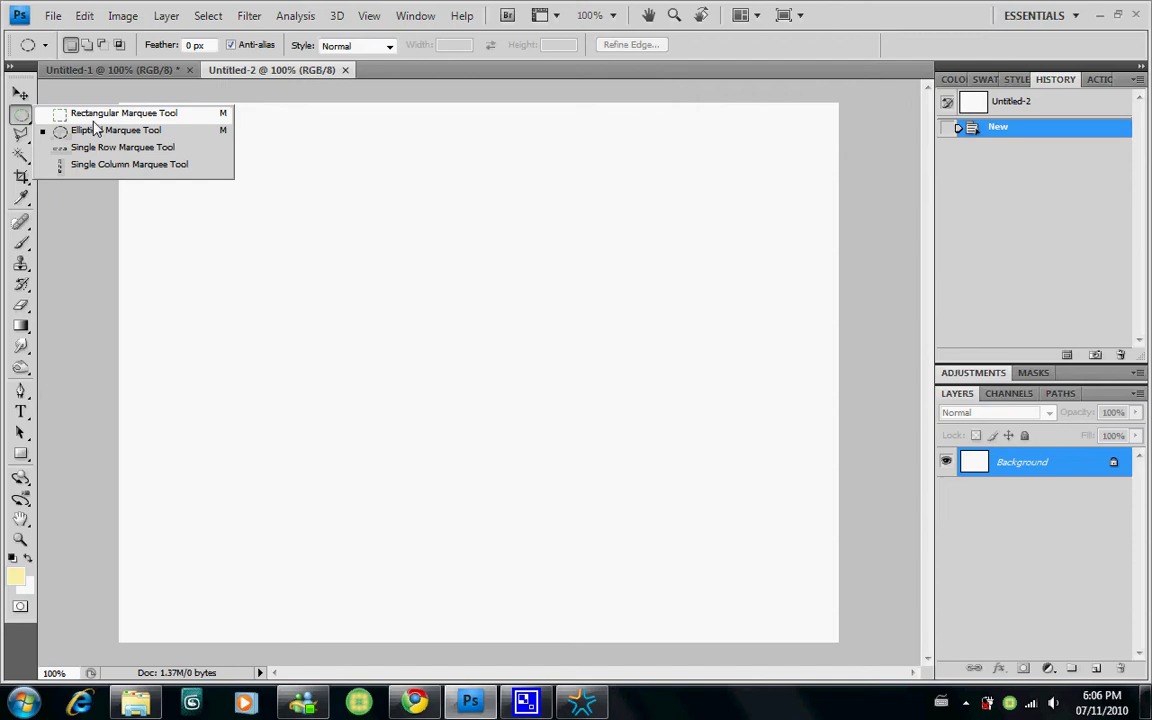
left_click(95, 136)
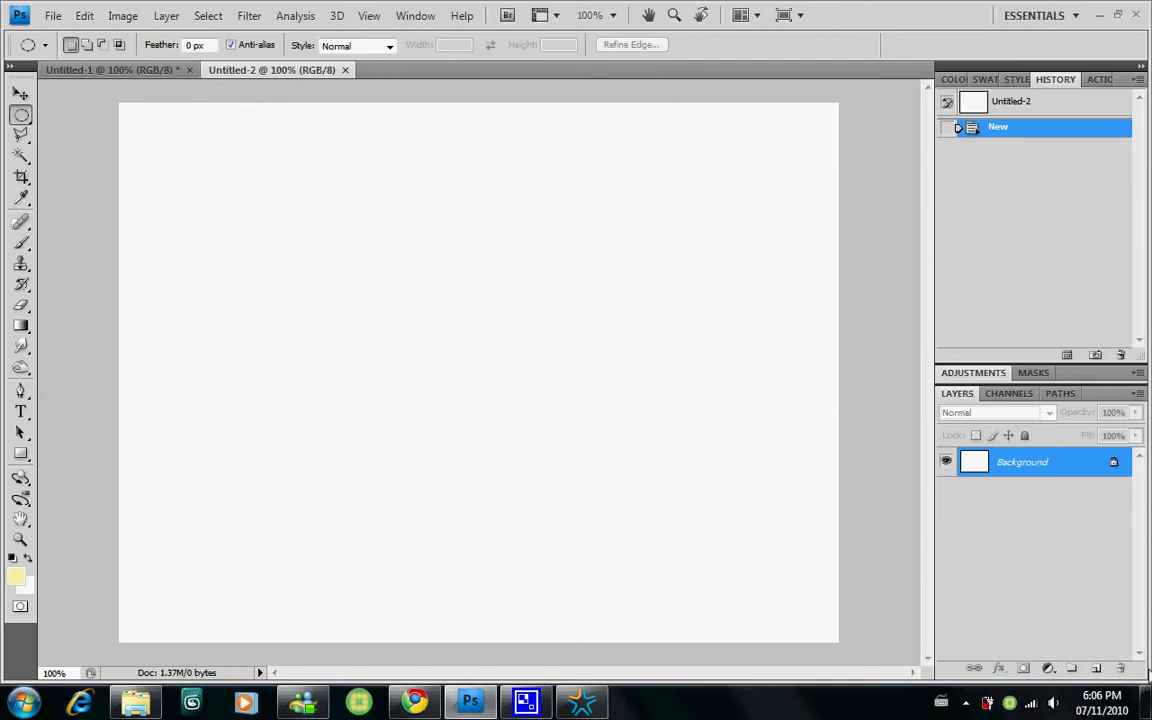
left_click(1095, 669)
left_click_drag(318, 251, 630, 527)
left_click(790, 551)
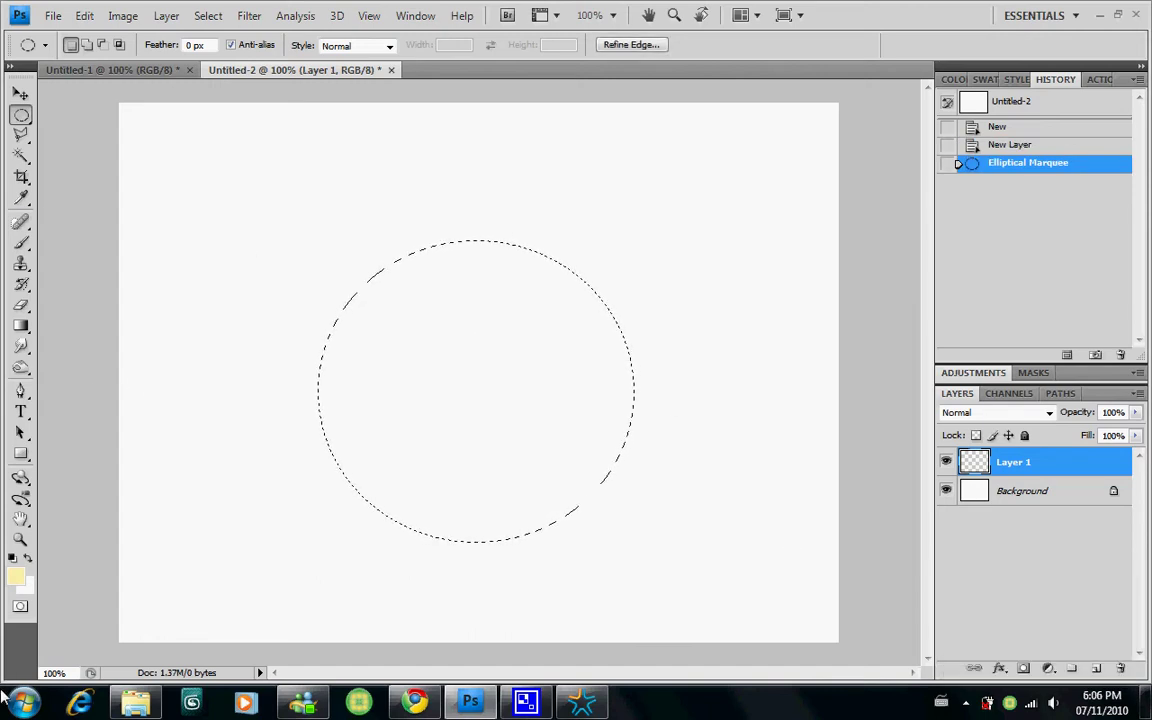
Step: Pick pure red in the Color Picker and make it the background colour
left_click(15, 576)
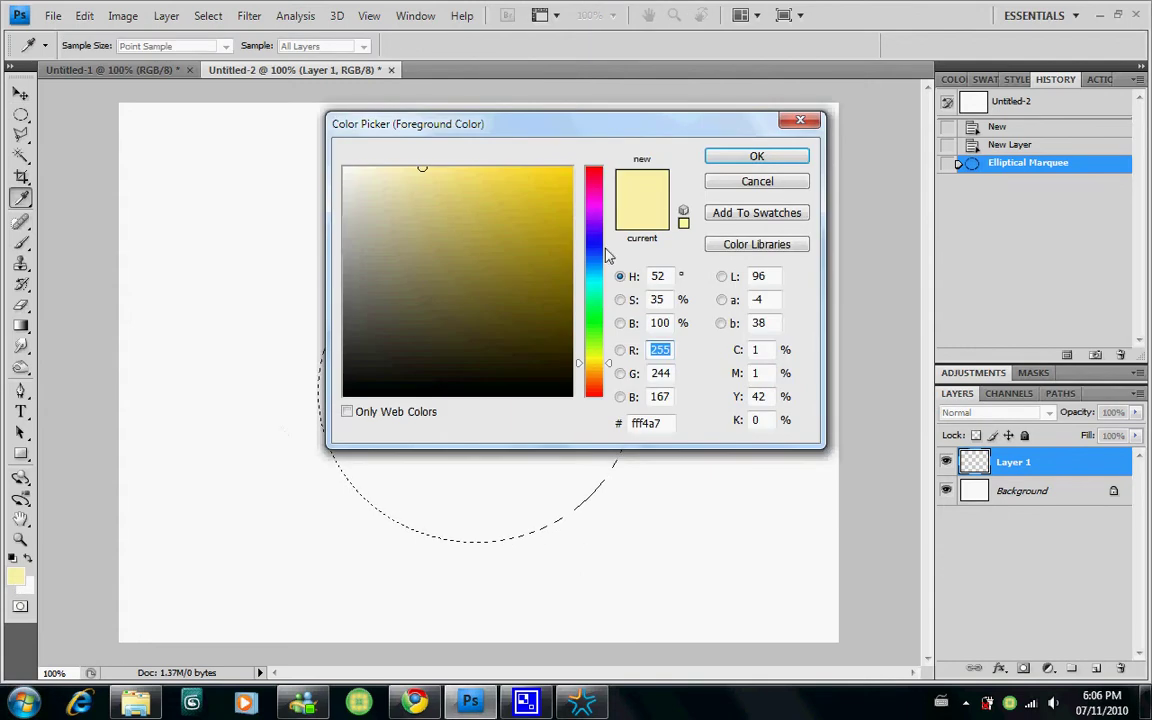
left_click_drag(610, 258, 608, 166)
left_click_drag(545, 188, 604, 141)
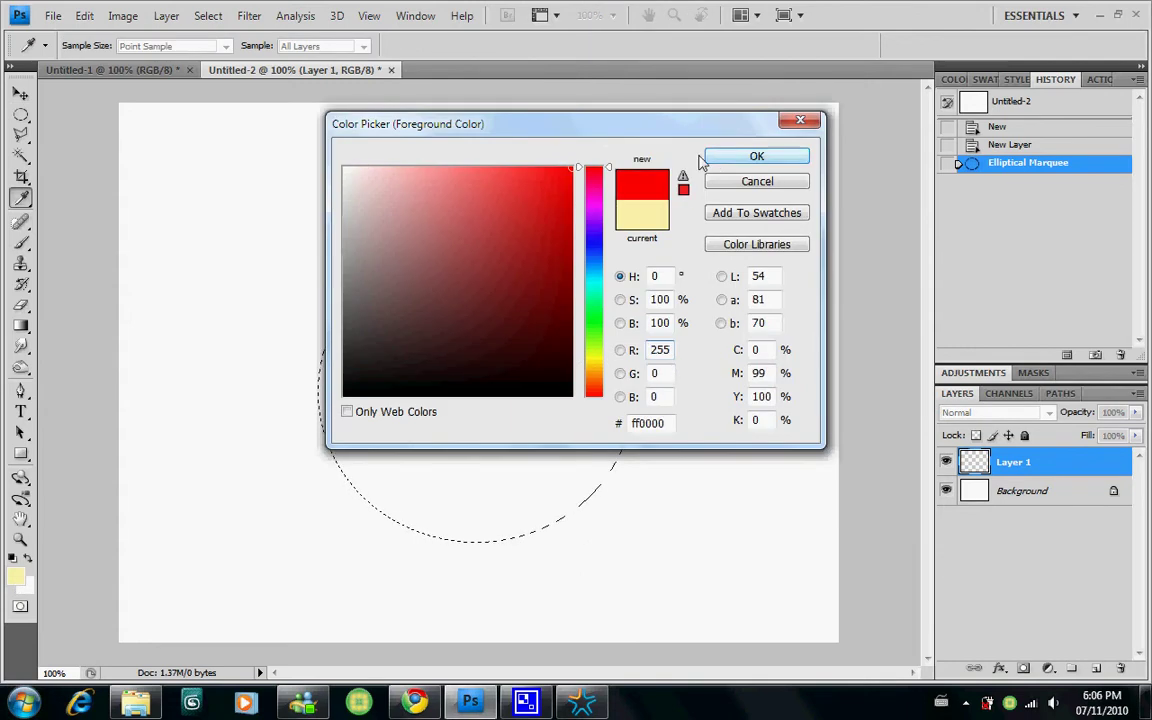
left_click(740, 157)
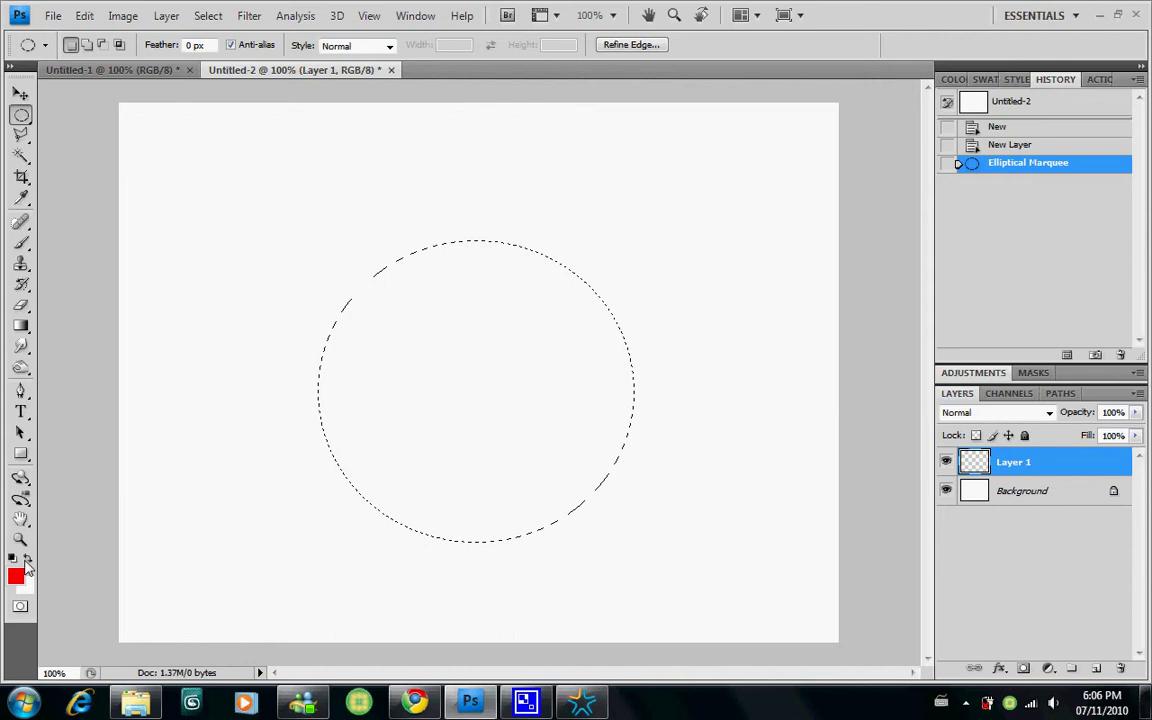
left_click(28, 558)
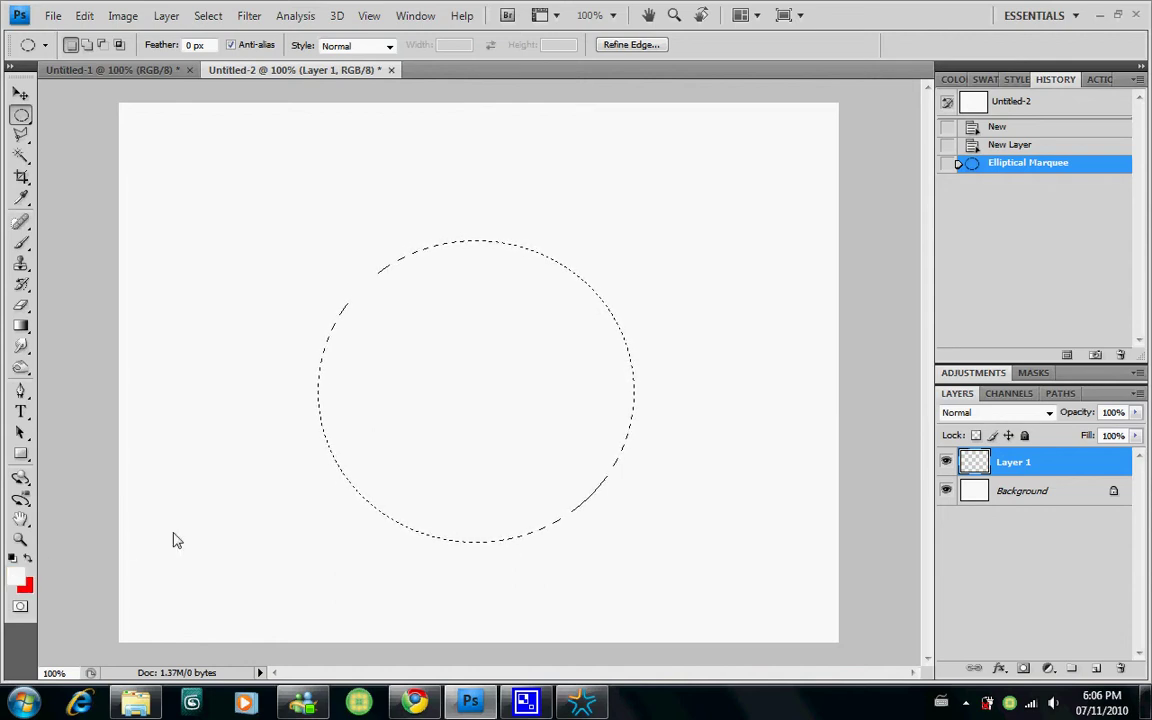
Step: Fill the circular selection with solid red using Ctrl+Backspace
key("ctrl+BackSpace")
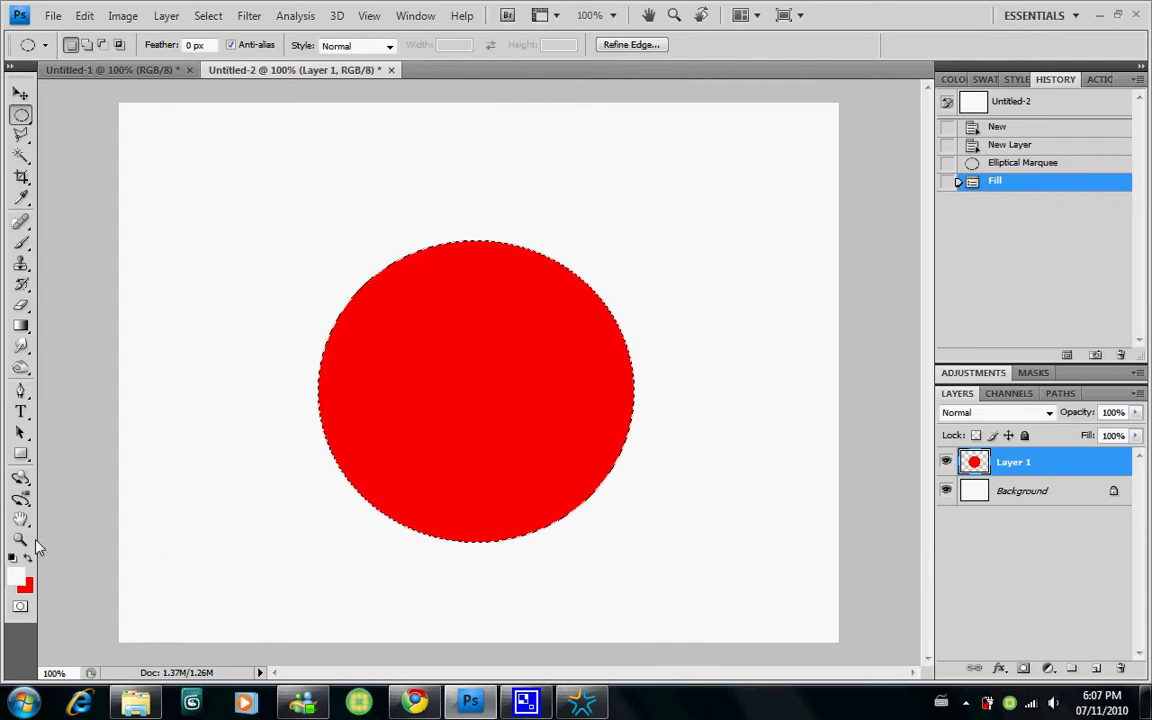
key("x")
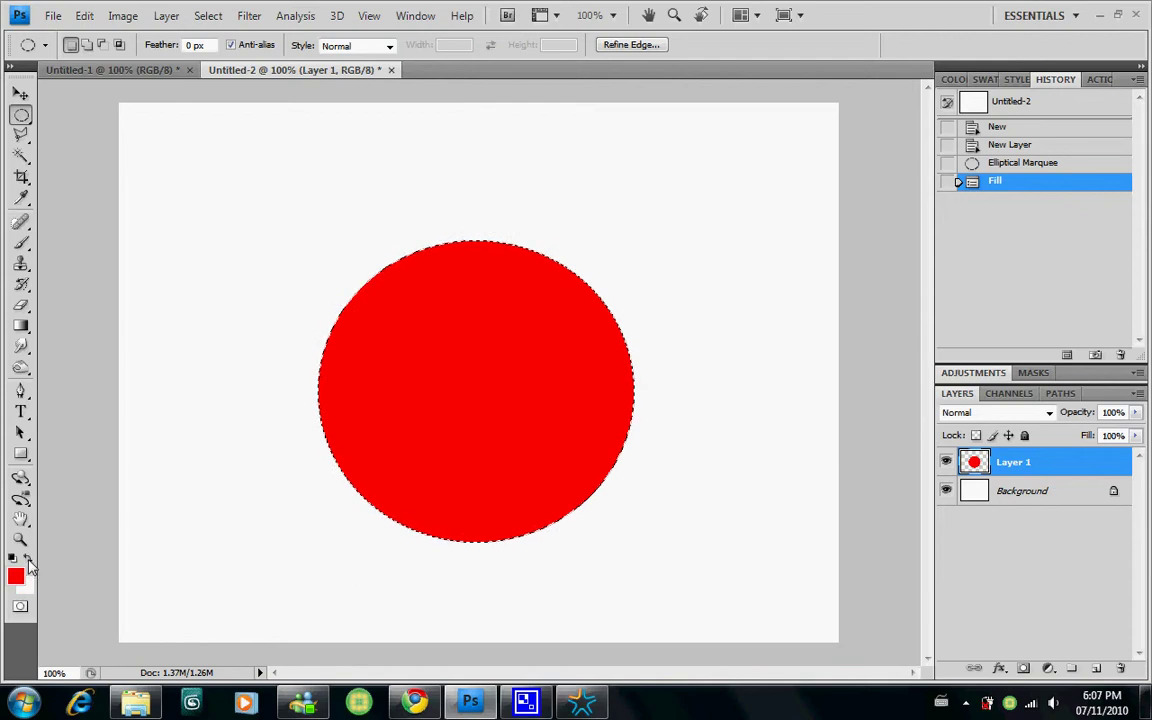
key("x")
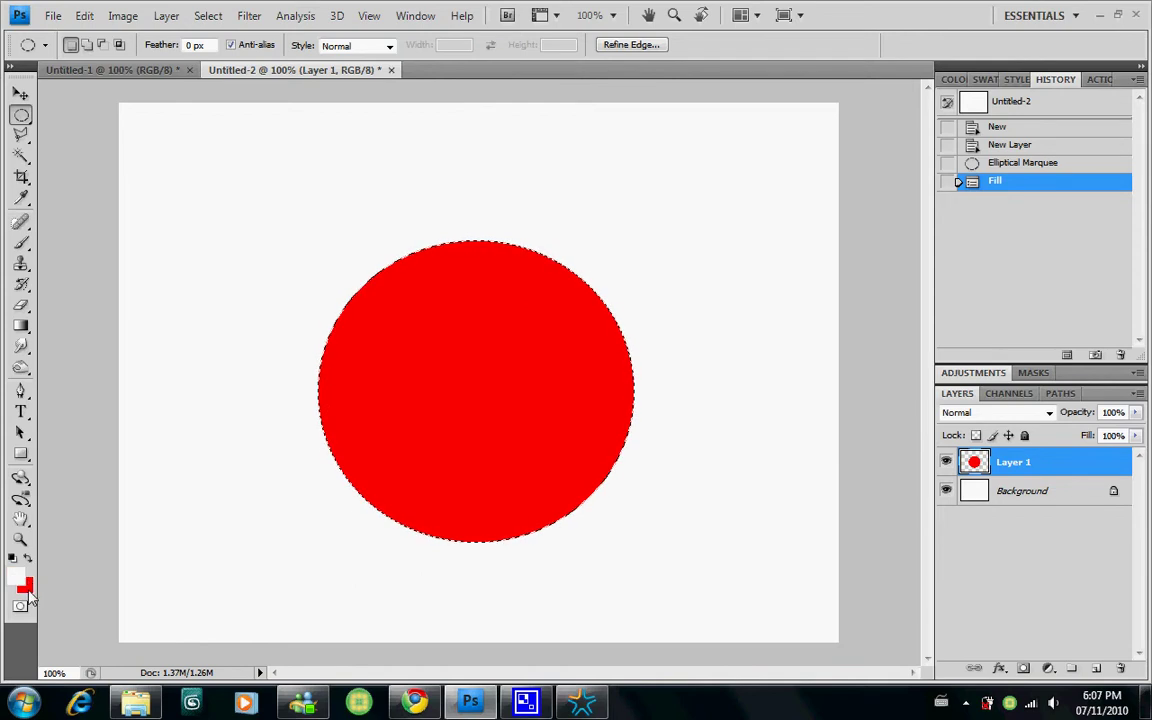
Step: Set the background colour to dark red 712828
left_click(28, 590)
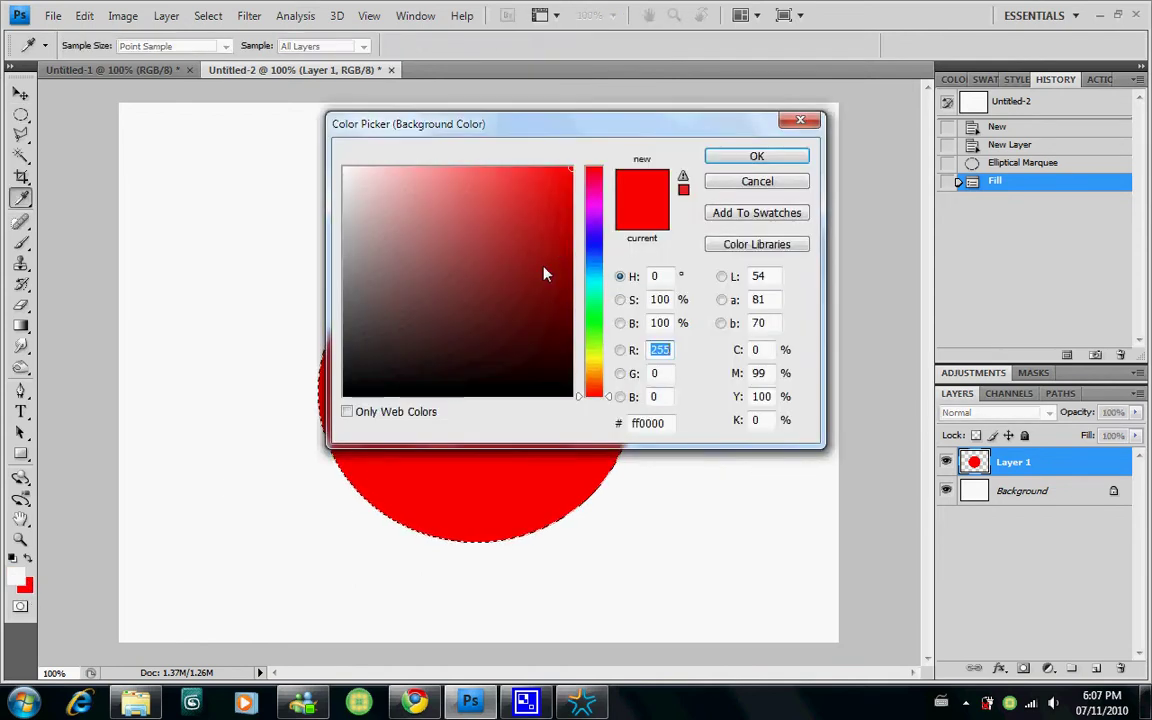
left_click(517, 303)
left_click(511, 306)
left_click(509, 304)
left_click(492, 294)
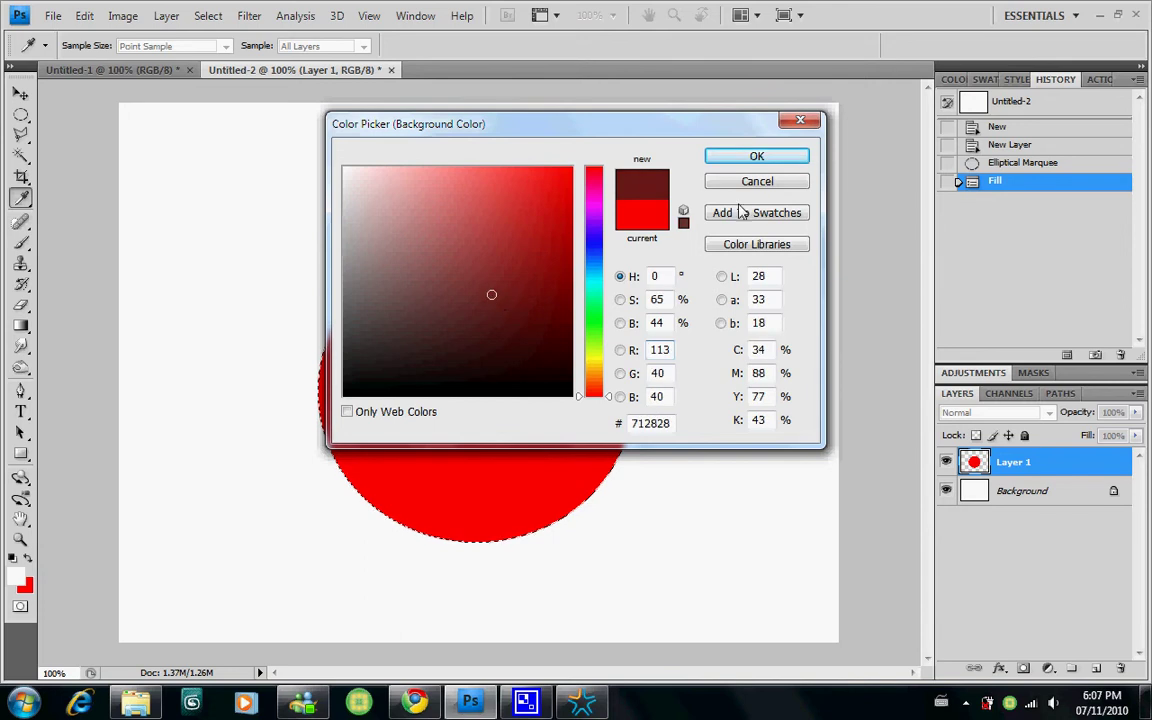
left_click(755, 156)
left_click(21, 243)
Step: Make dark red 712828 the foreground colour and select the soft round Brush Tool
right_click(21, 243)
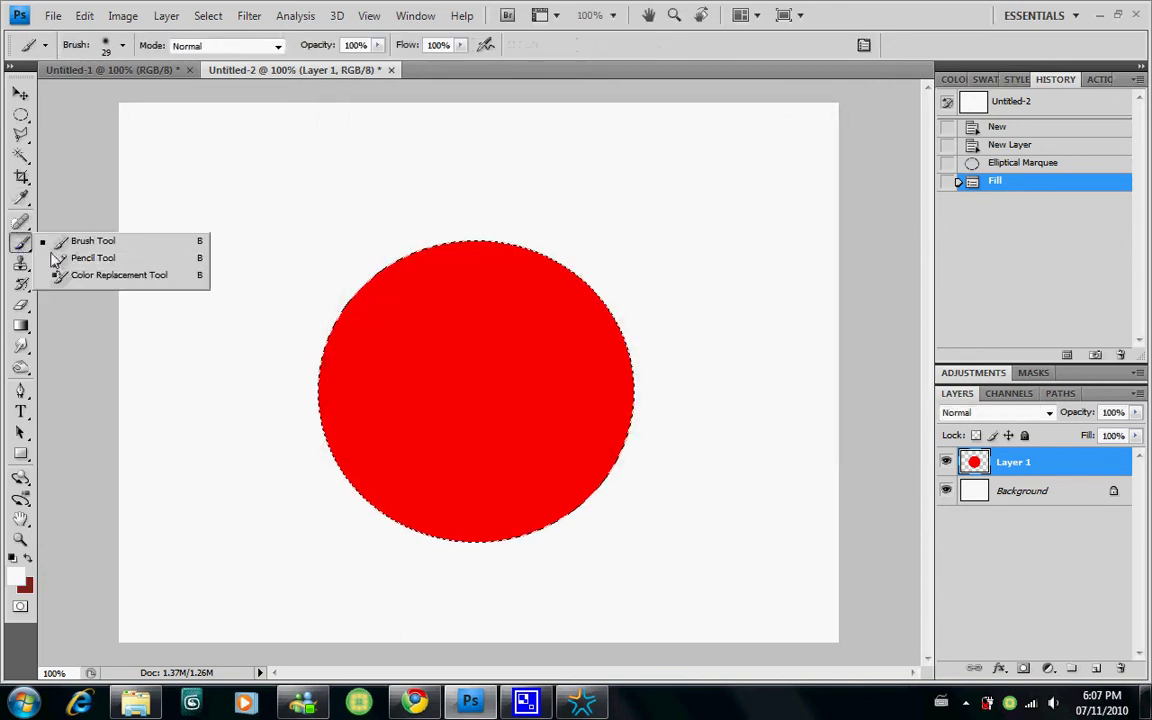
left_click(90, 257)
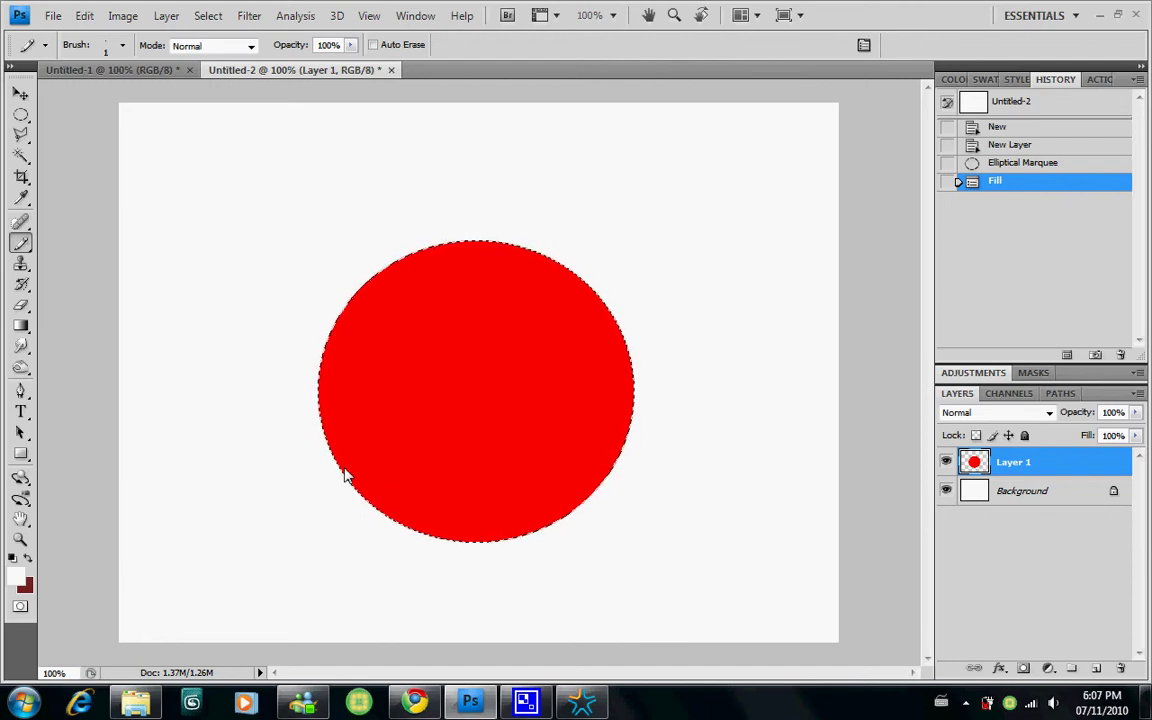
key("x")
right_click(21, 242)
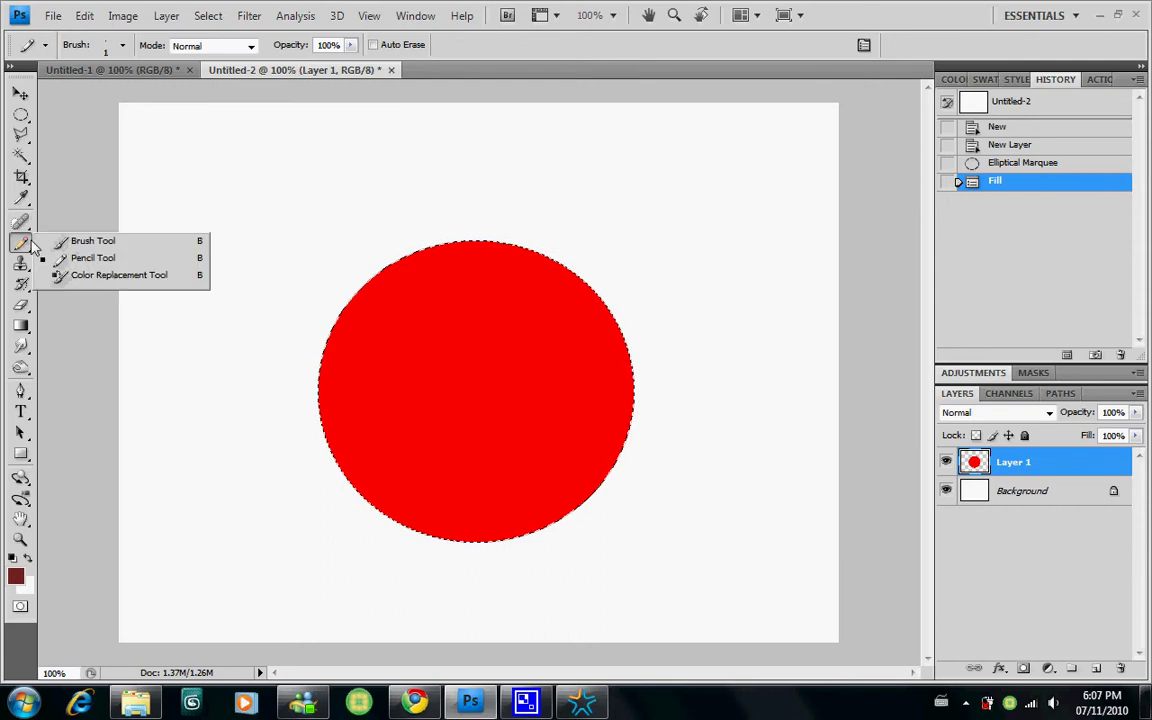
left_click(70, 219)
Step: Brush dark red shading inside the circle's upper-left and lower-left edges
left_click_drag(347, 296, 345, 313)
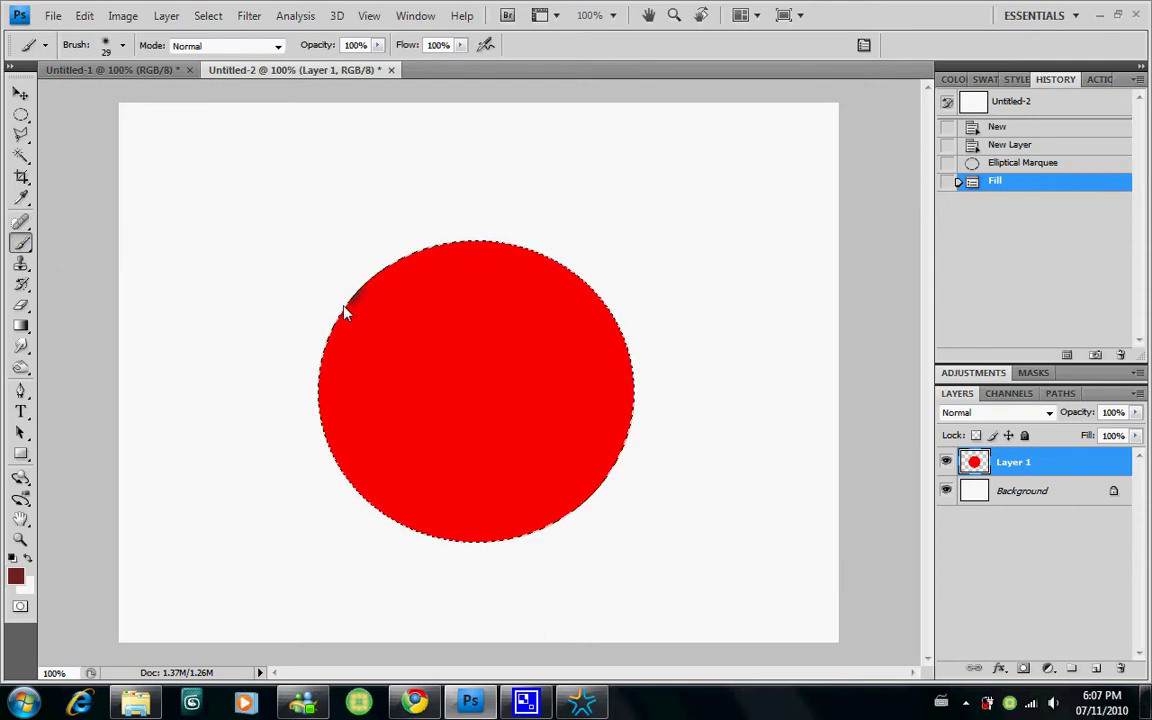
mouse_move(318, 393)
left_mouse_down()
mouse_move(358, 495)
mouse_move(398, 525)
mouse_move(472, 540)
left_mouse_up()
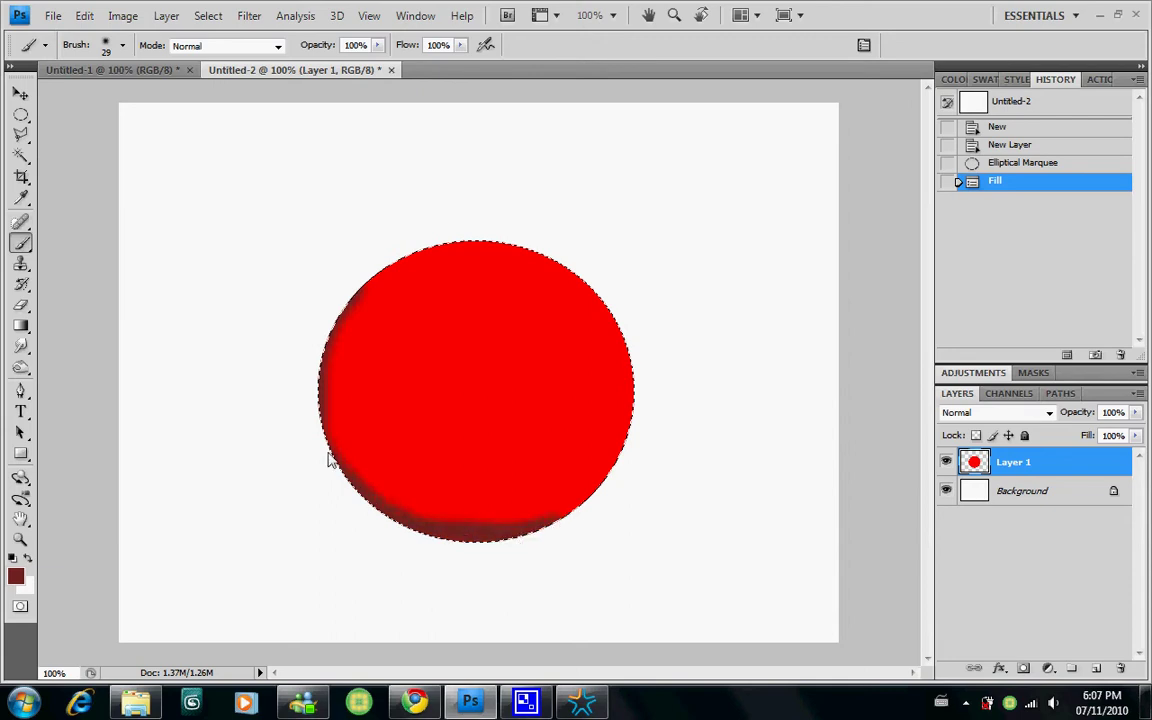
left_click_drag(329, 343, 272, 358)
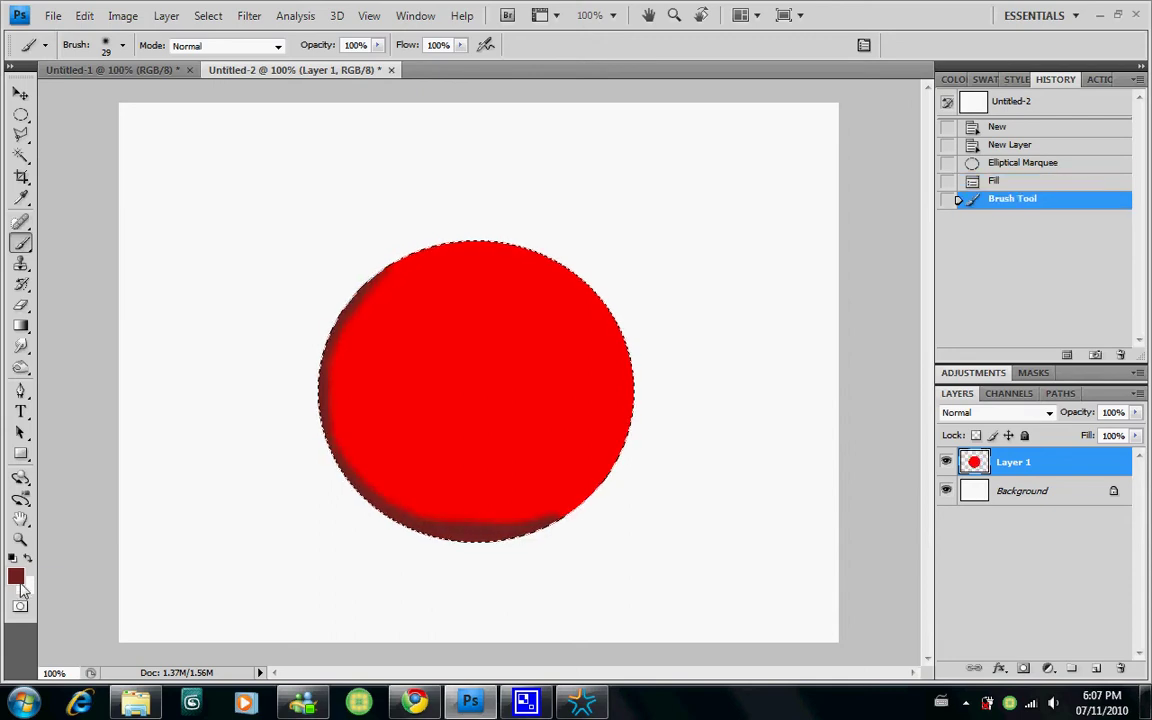
left_click(17, 577)
left_click_drag(505, 336, 531, 324)
key("Return")
Step: Darken the circle's whole left edge and bottom with a deeper red
mouse_move(347, 303)
left_mouse_down()
mouse_move(311, 356)
mouse_move(309, 417)
mouse_move(335, 480)
left_mouse_up()
mouse_move(412, 530)
left_mouse_down()
mouse_move(516, 535)
mouse_move(420, 523)
mouse_move(366, 486)
mouse_move(330, 442)
mouse_move(330, 343)
left_mouse_up()
left_click_drag(383, 267, 345, 307)
mouse_move(424, 516)
left_mouse_down()
mouse_move(536, 536)
mouse_move(555, 527)
left_mouse_up()
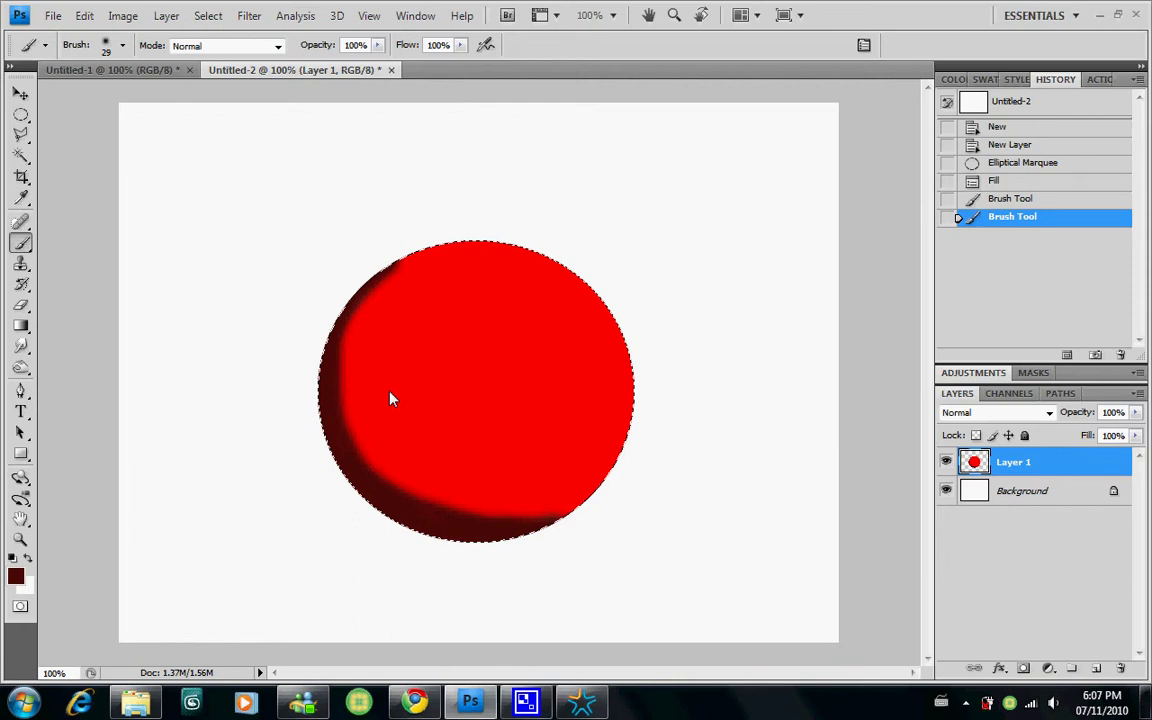
left_click_drag(435, 245, 385, 300)
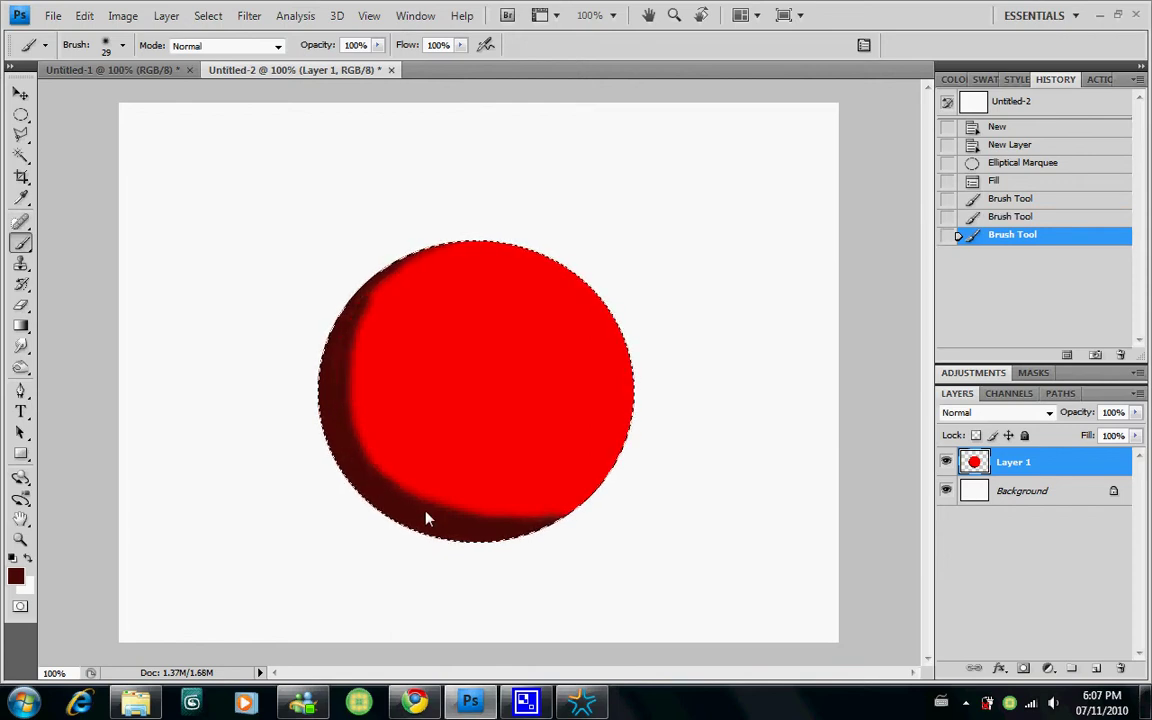
left_click_drag(426, 518, 395, 460)
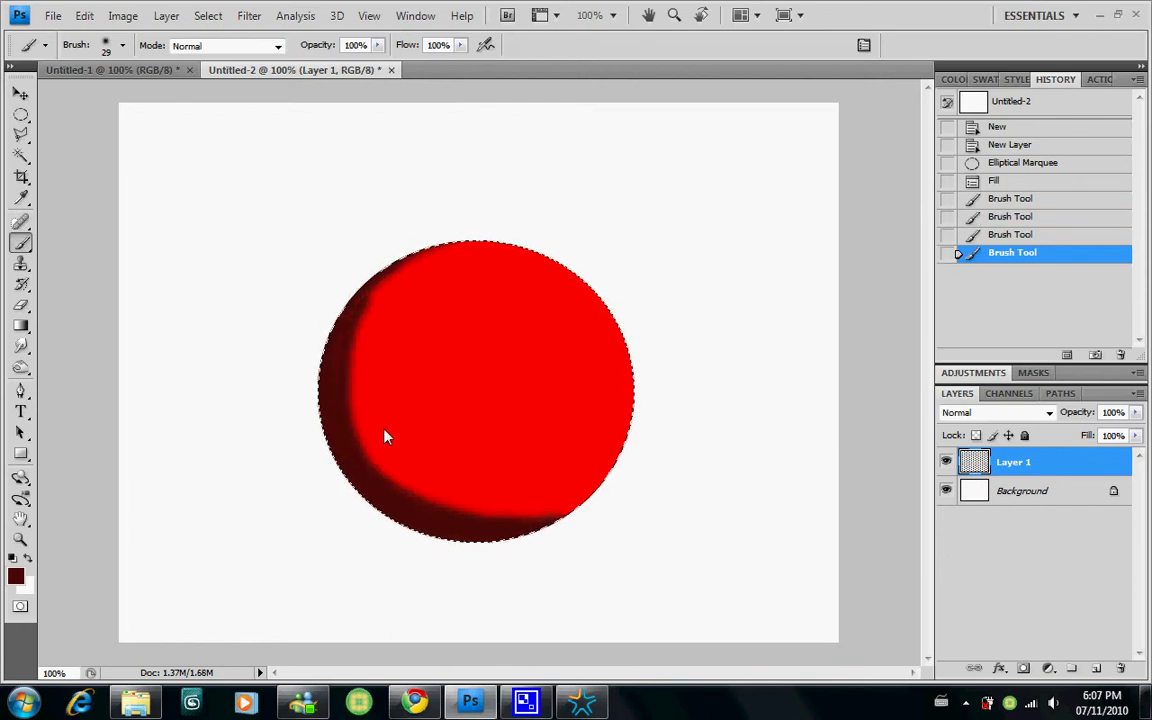
left_click(449, 234)
Step: Widen the dark band along the left and bottom in a slightly lighter red, undoing a stray dab
left_click(15, 576)
left_click_drag(524, 312, 514, 293)
left_click(779, 154)
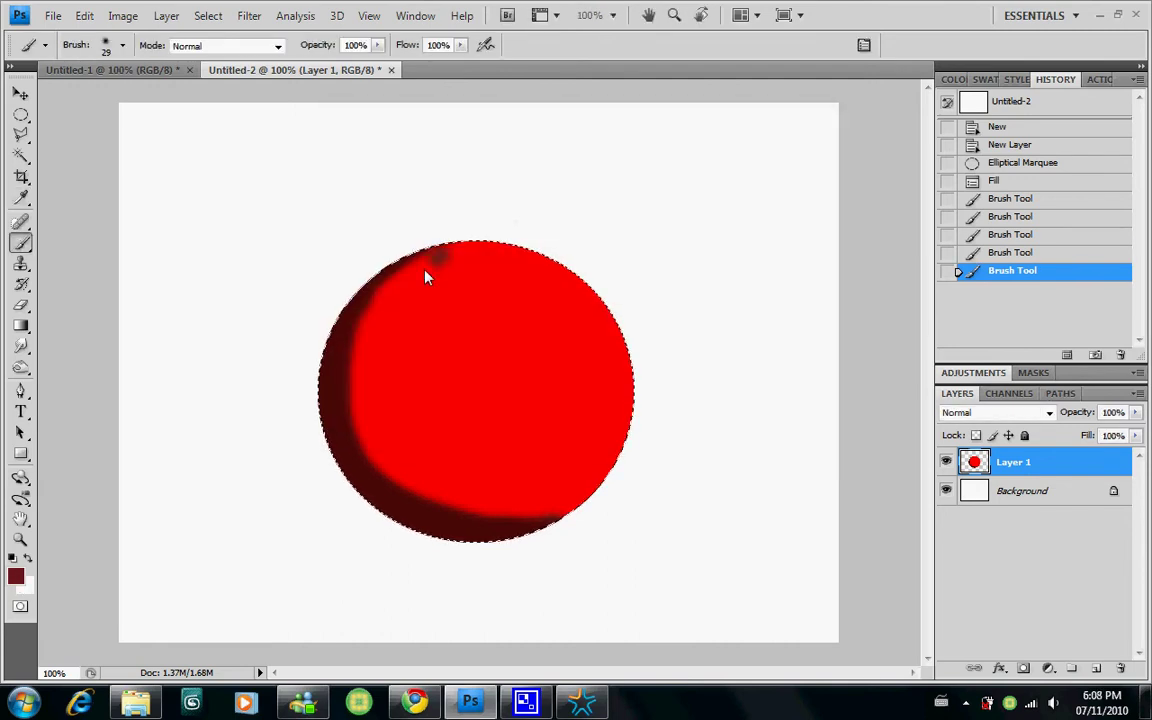
left_click_drag(437, 264, 427, 258)
key("ctrl+z")
left_click_drag(358, 421, 385, 467)
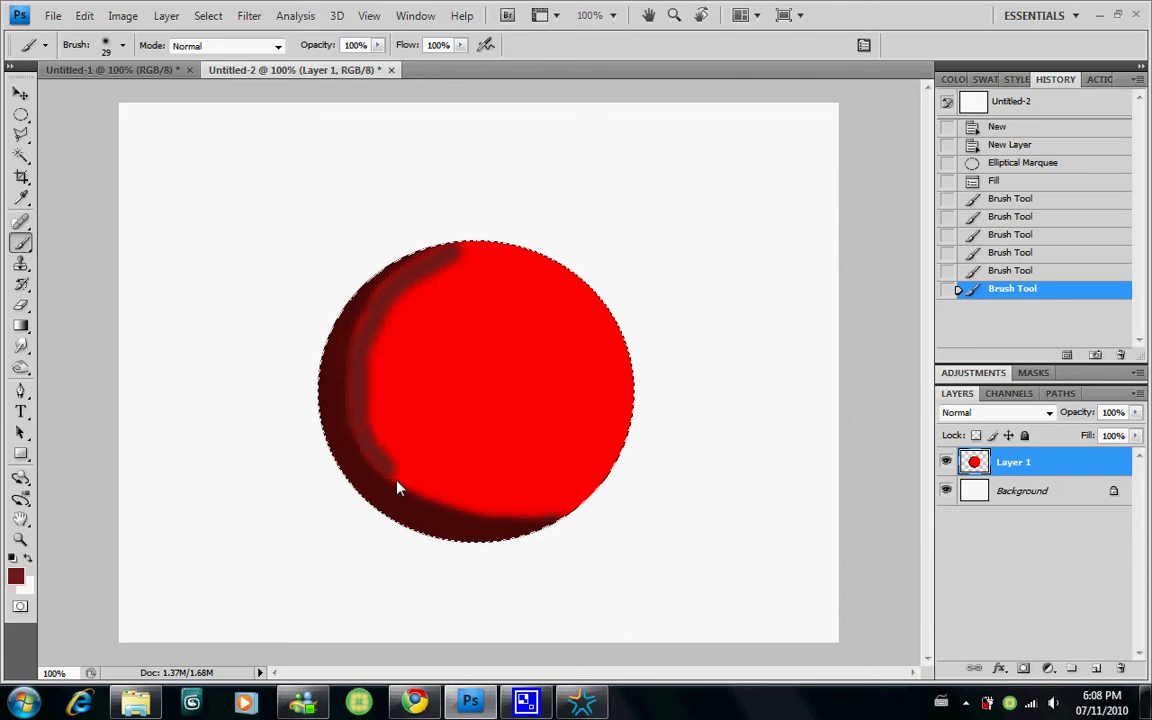
left_click_drag(543, 516, 492, 515)
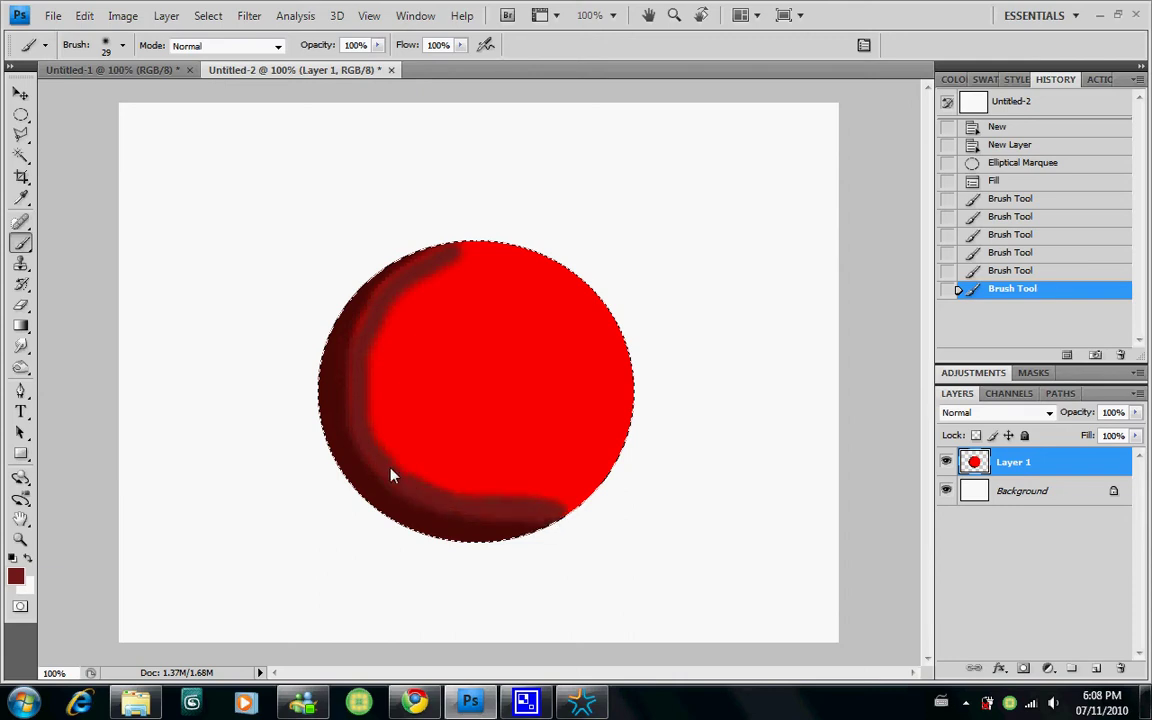
left_click_drag(380, 320, 429, 257)
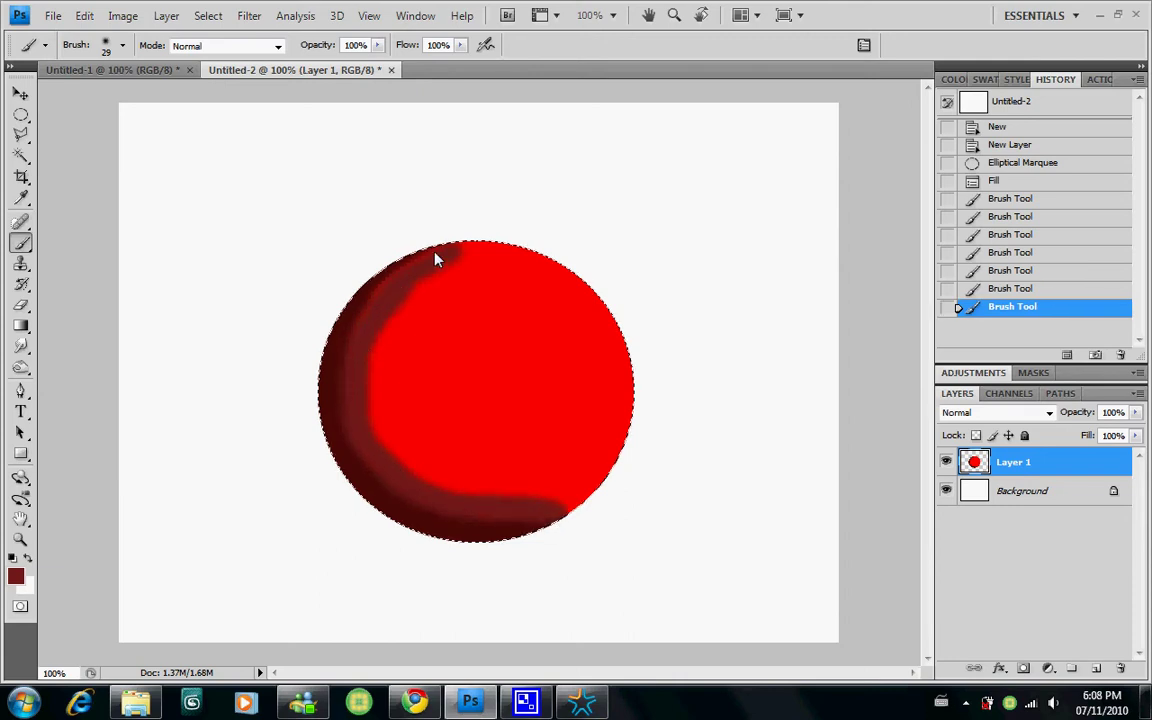
left_click_drag(363, 320, 316, 303)
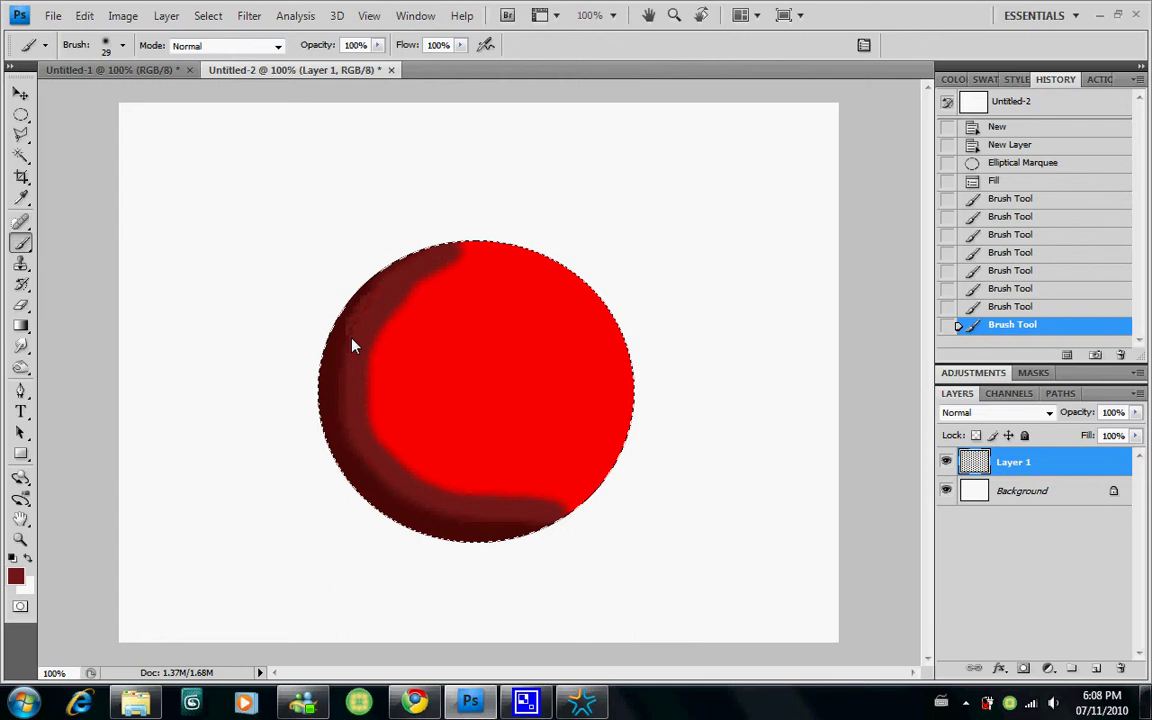
Step: Paint a lighter mid-red band along the bottom shading and the bright area's top
left_click(15, 576)
left_click_drag(518, 290, 496, 249)
left_click(757, 157)
left_click_drag(588, 508, 489, 503)
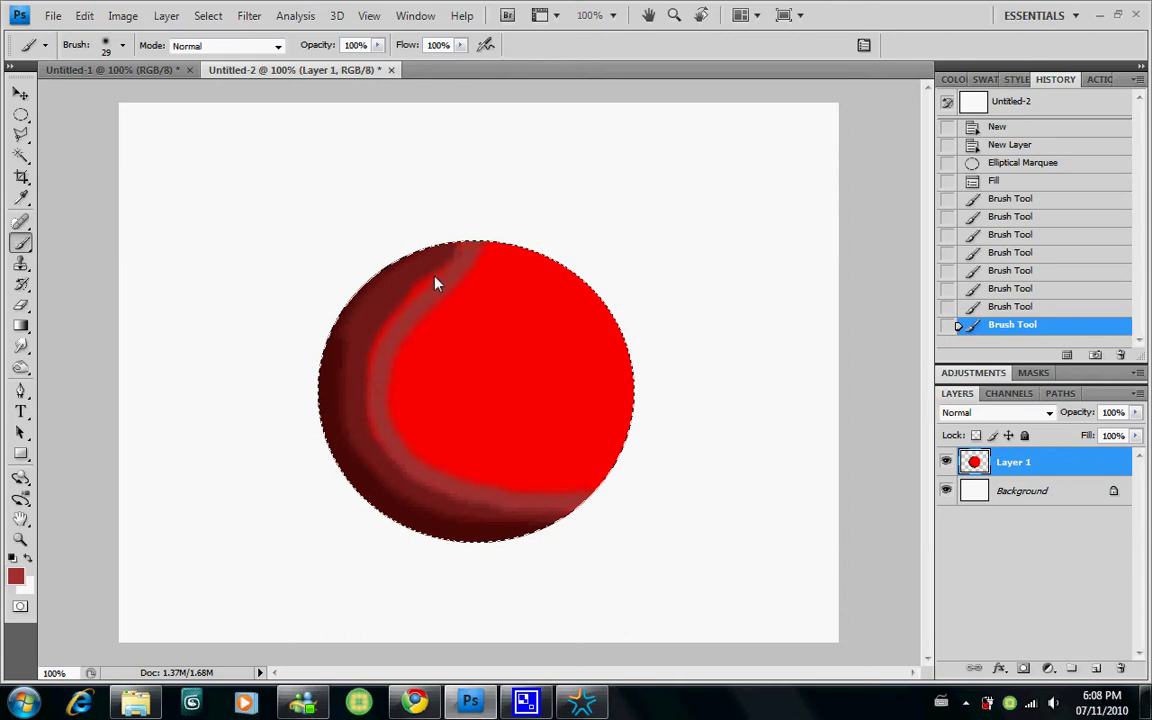
left_click_drag(396, 466, 203, 499)
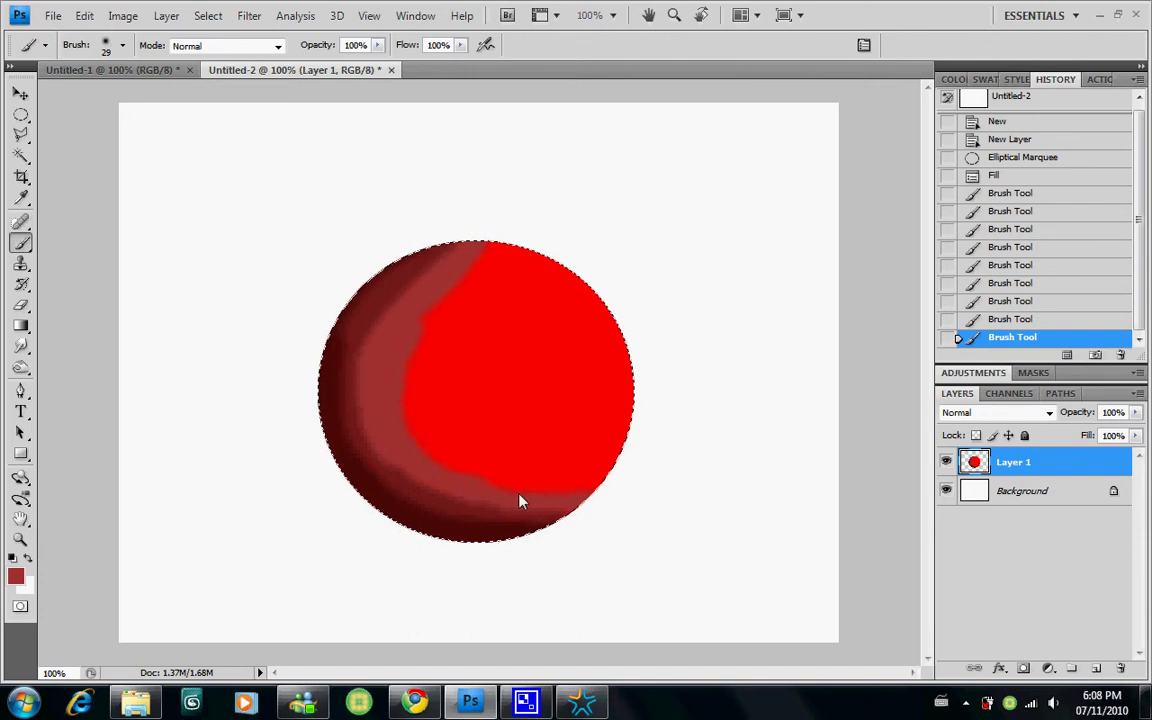
left_click_drag(422, 343, 450, 303)
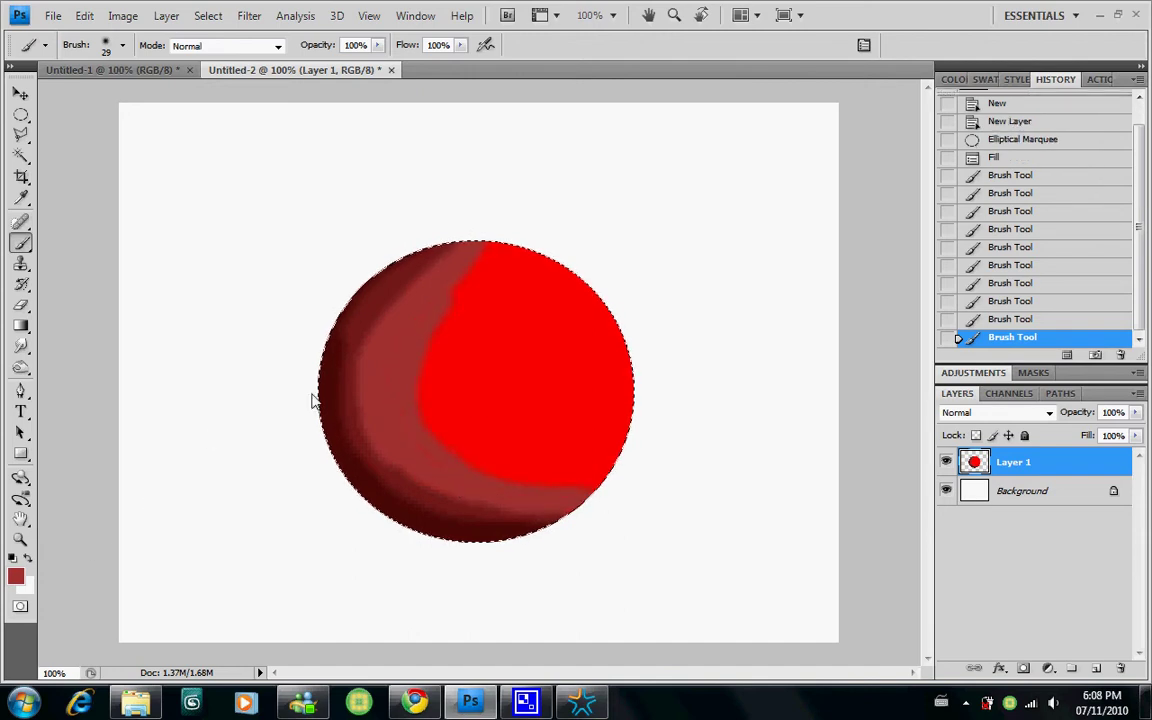
Step: Paint a brighter red band curving down the circle's left side
left_click(16, 577)
left_click(522, 193)
left_click(755, 155)
mouse_move(494, 249)
left_mouse_down()
mouse_move(434, 326)
mouse_move(450, 449)
mouse_move(532, 492)
mouse_move(602, 505)
left_mouse_up()
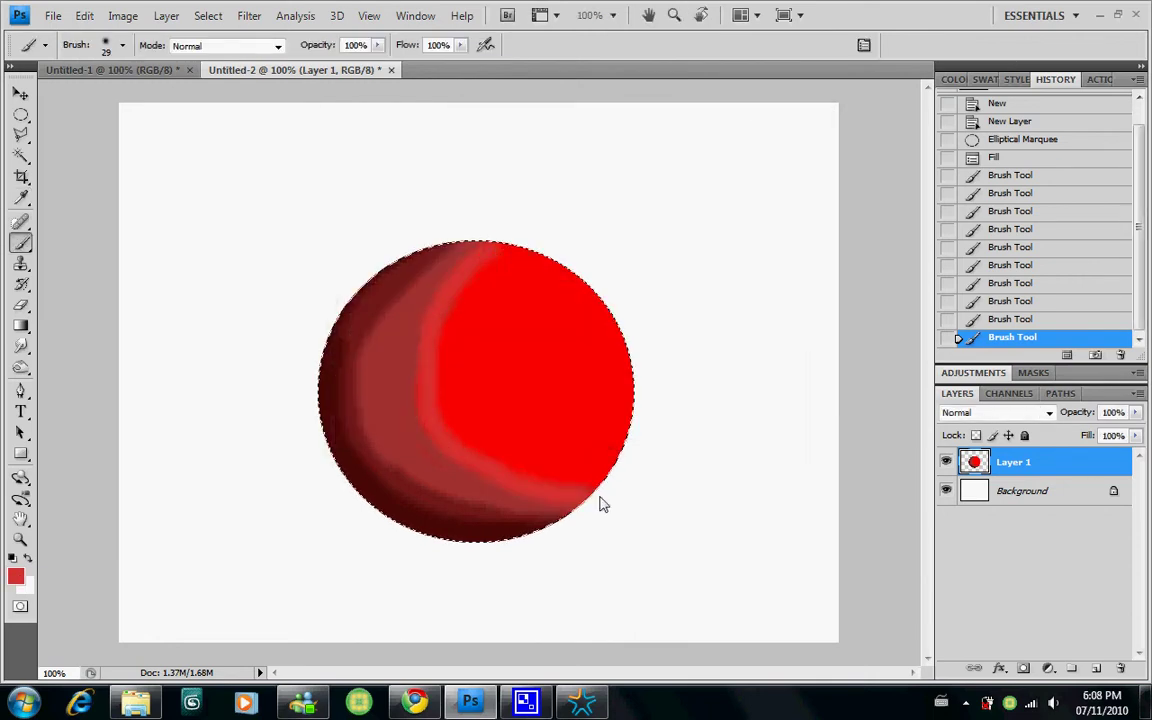
mouse_move(437, 365)
left_mouse_down()
mouse_move(496, 260)
mouse_move(437, 360)
mouse_move(476, 458)
mouse_move(565, 495)
left_mouse_up()
Step: Paint a light-red ff5555 band over the upper middle, then load pink ff9e9e
left_click(15, 576)
left_click_drag(499, 190, 496, 167)
left_click(740, 158)
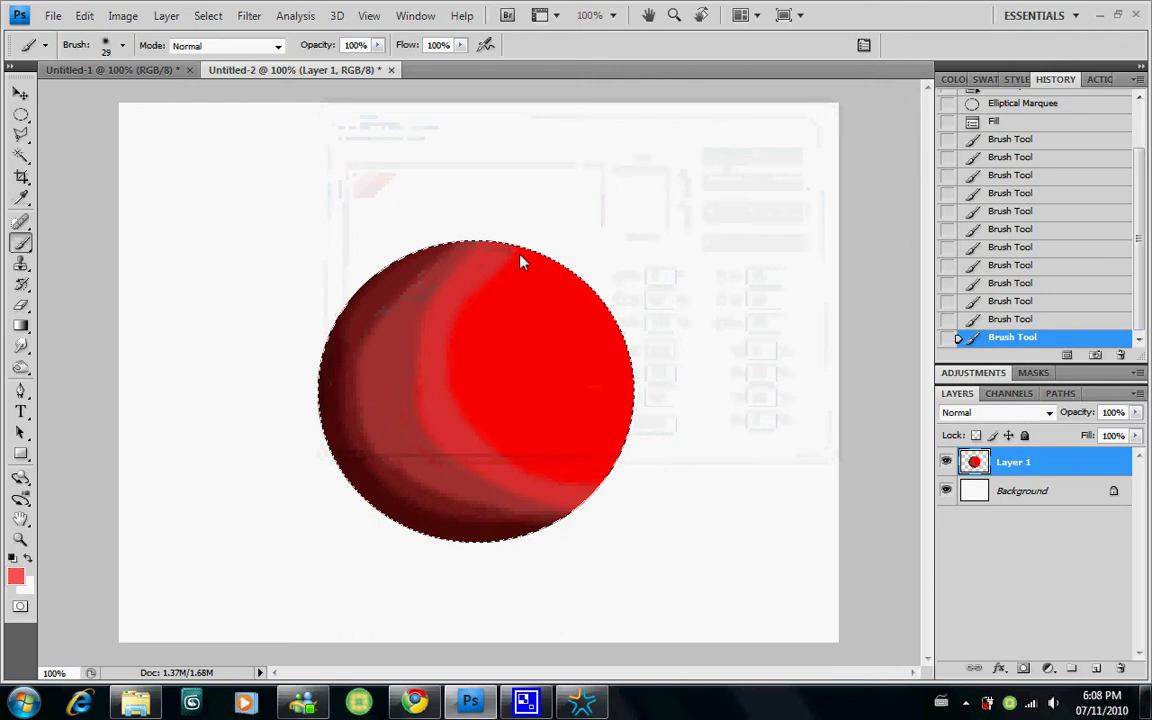
mouse_move(527, 260)
left_mouse_down()
mouse_move(459, 358)
mouse_move(463, 406)
mouse_move(599, 481)
mouse_move(573, 481)
left_mouse_up()
mouse_move(480, 362)
left_mouse_down()
mouse_move(536, 258)
mouse_move(482, 324)
mouse_move(586, 475)
mouse_move(519, 458)
left_mouse_up()
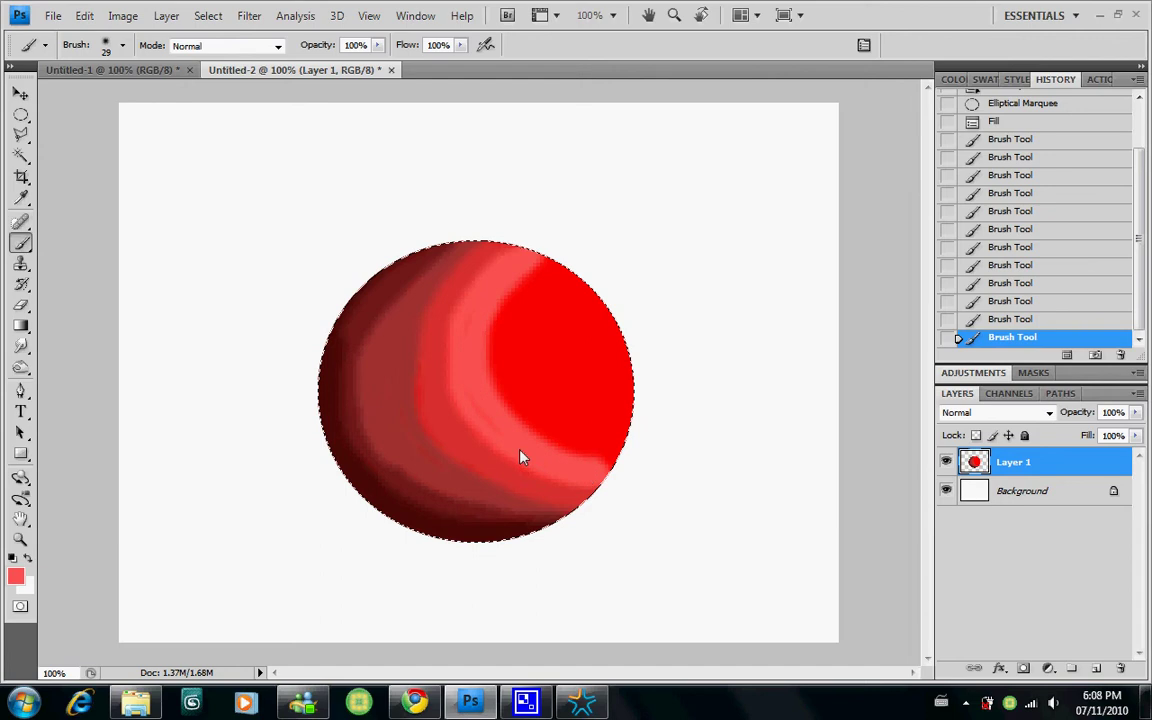
left_click(15, 576)
left_click_drag(465, 172, 430, 168)
left_click(733, 158)
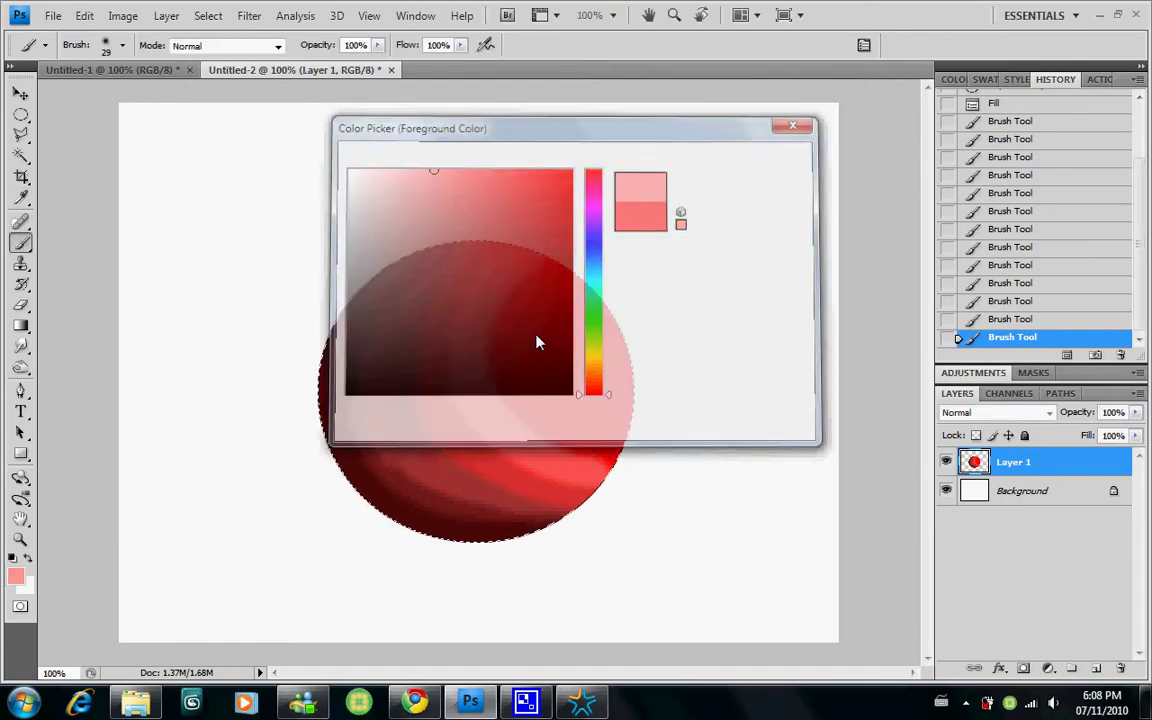
Step: Paint pink ff9e9e bands over the sphere's upper right and the red area's lower edge
left_click_drag(545, 263, 492, 352)
left_click_drag(568, 456, 625, 463)
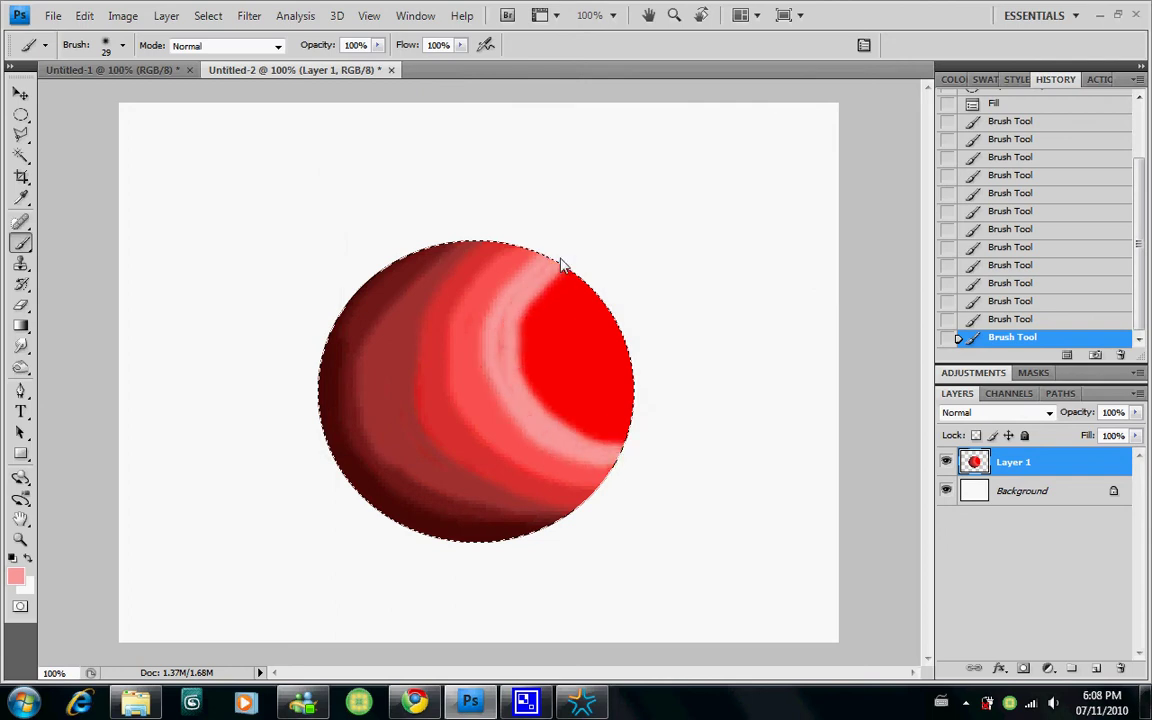
mouse_move(512, 378)
left_mouse_down()
mouse_move(548, 407)
mouse_move(643, 442)
left_mouse_up()
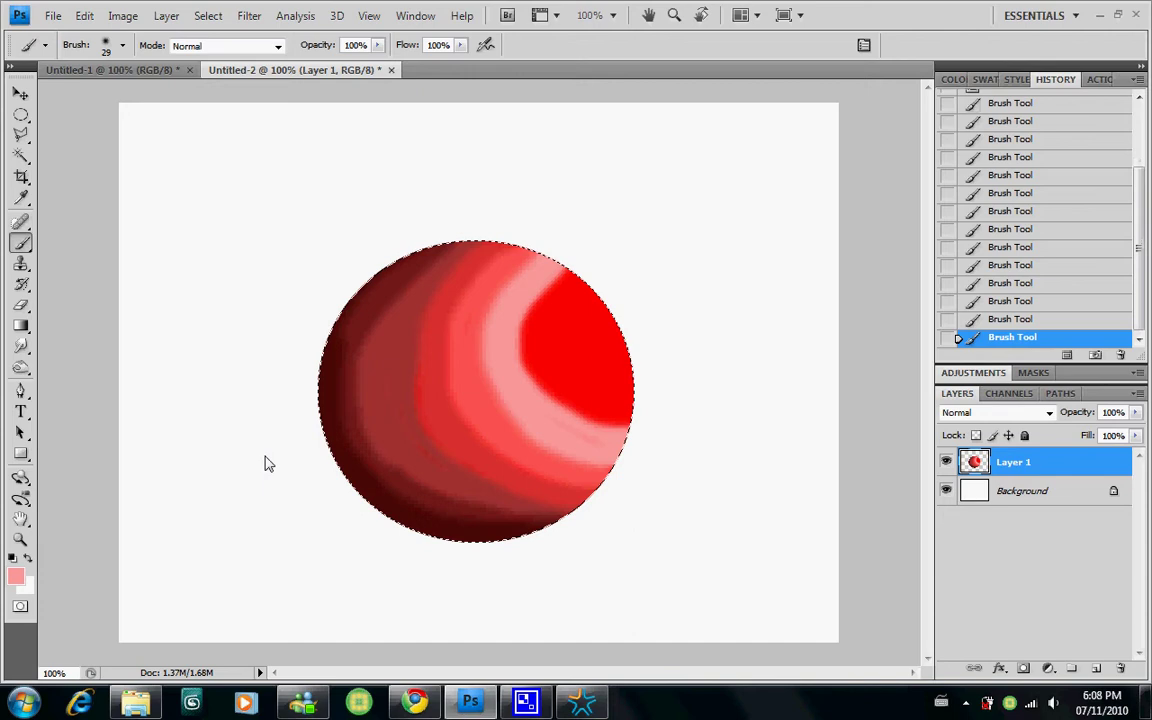
Step: Paint very pale pink ffe8e8 along the sphere's upper-right edge
left_click(14, 580)
left_click(363, 168)
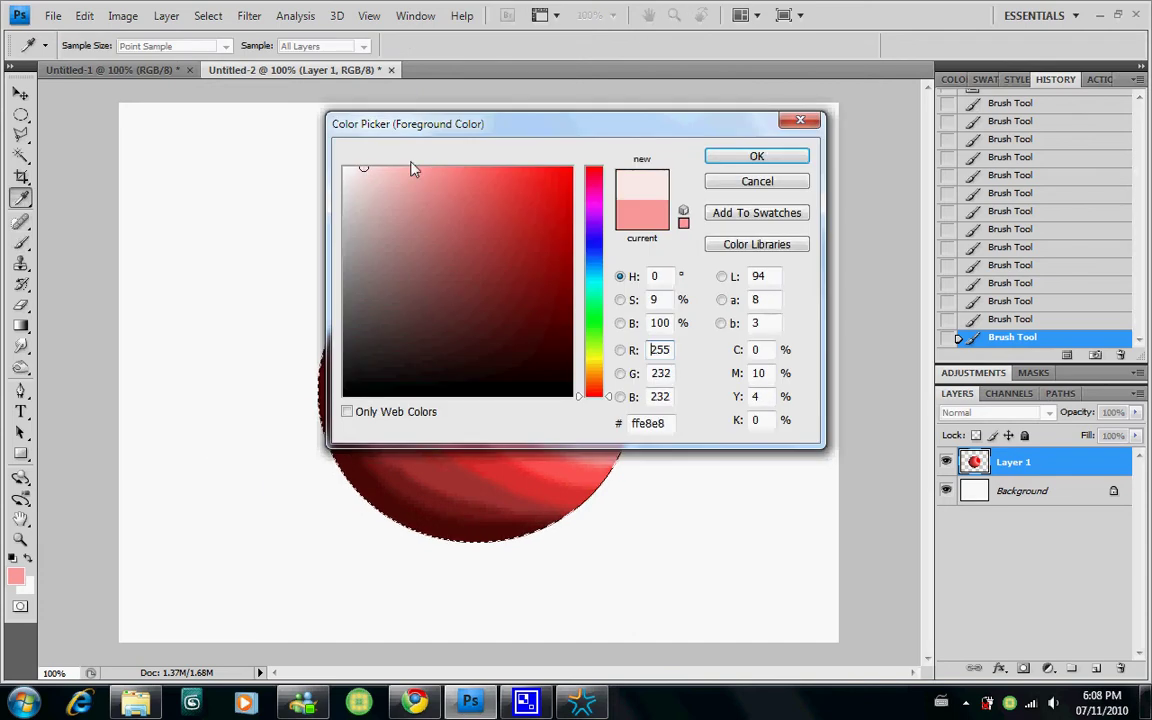
left_click(745, 161)
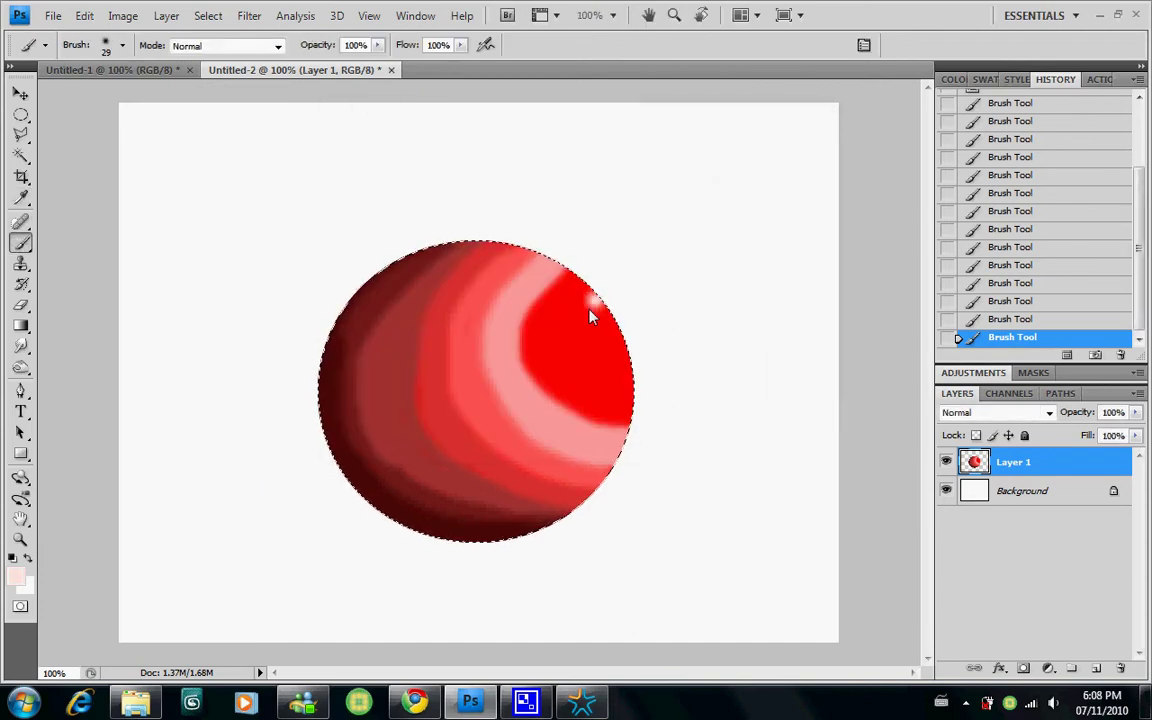
mouse_move(636, 364)
left_mouse_down()
mouse_move(578, 281)
mouse_move(633, 393)
left_mouse_up()
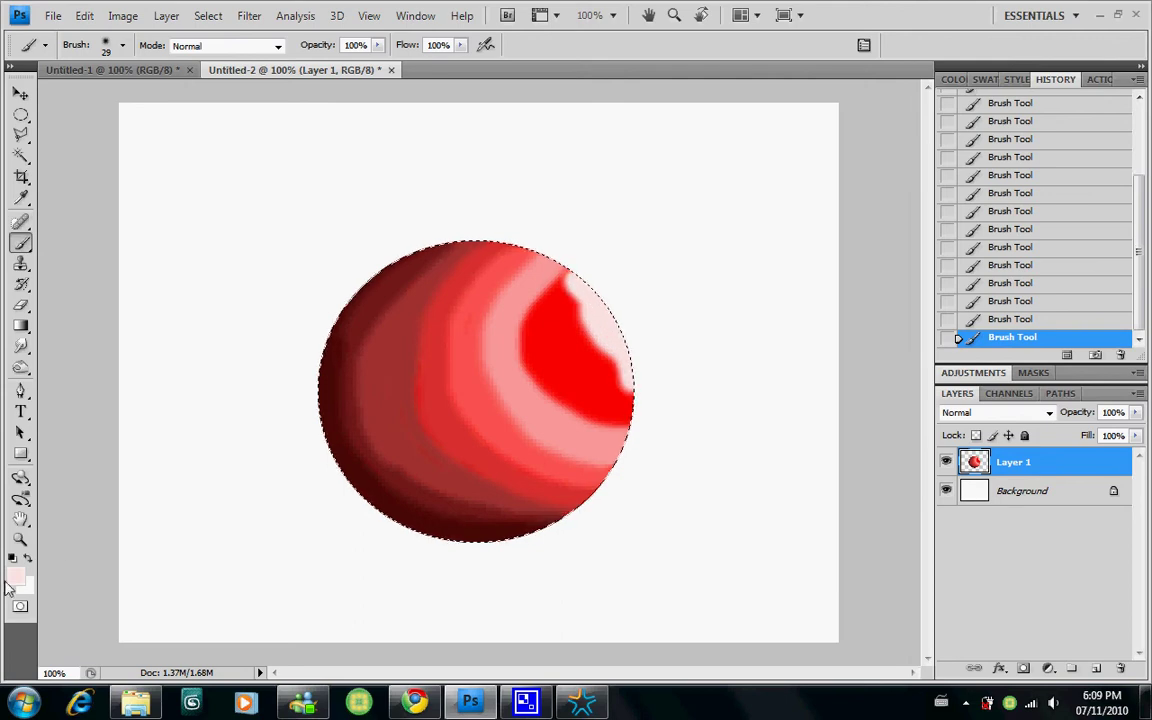
Step: Cover the remaining bright red patch and streaks with a lighter pink to finish the highlight
left_click(16, 578)
left_click(401, 175)
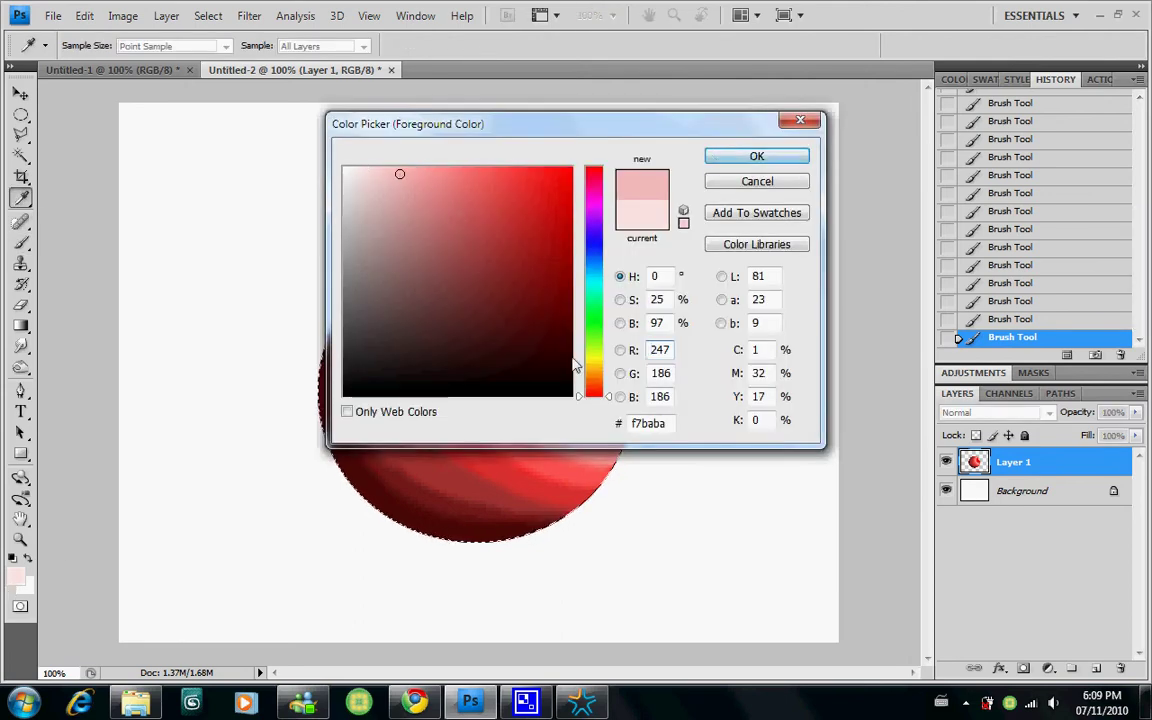
key("Return")
mouse_move(556, 313)
left_mouse_down()
mouse_move(538, 387)
mouse_move(526, 344)
mouse_move(614, 417)
mouse_move(535, 381)
left_mouse_up()
mouse_move(559, 309)
left_mouse_down()
mouse_move(584, 391)
mouse_move(586, 372)
left_mouse_up()
left_click_drag(566, 306, 597, 365)
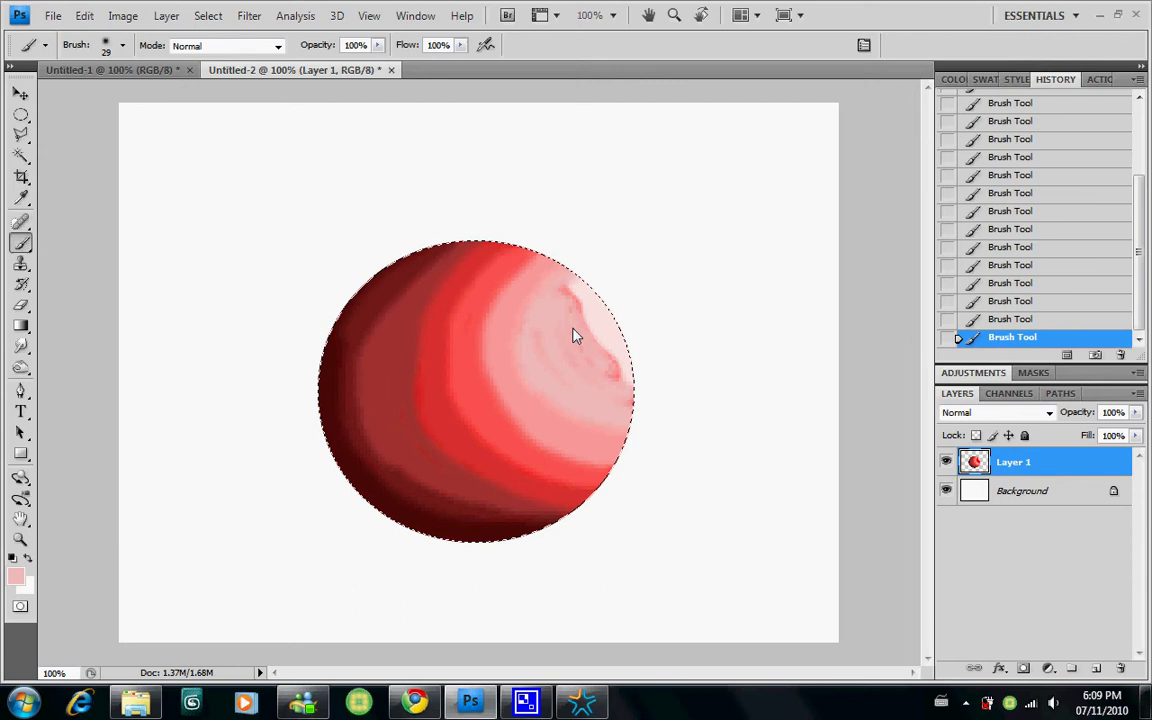
left_click_drag(634, 412, 584, 396)
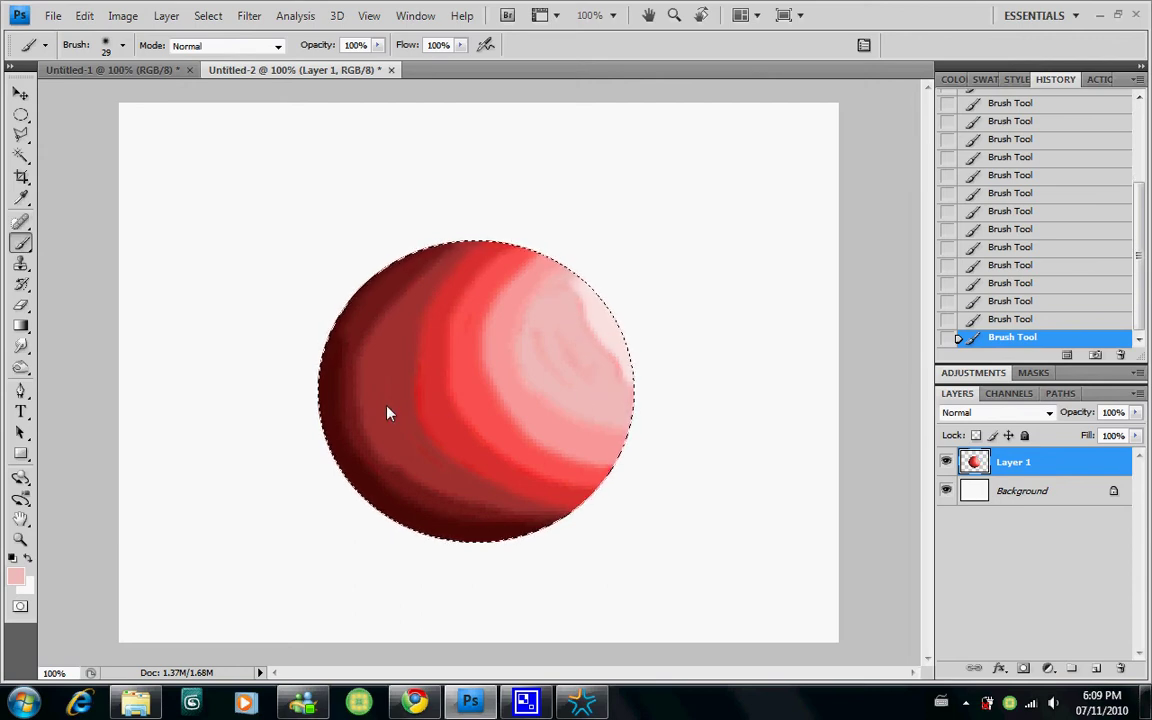
left_click(21, 198)
left_click(315, 372)
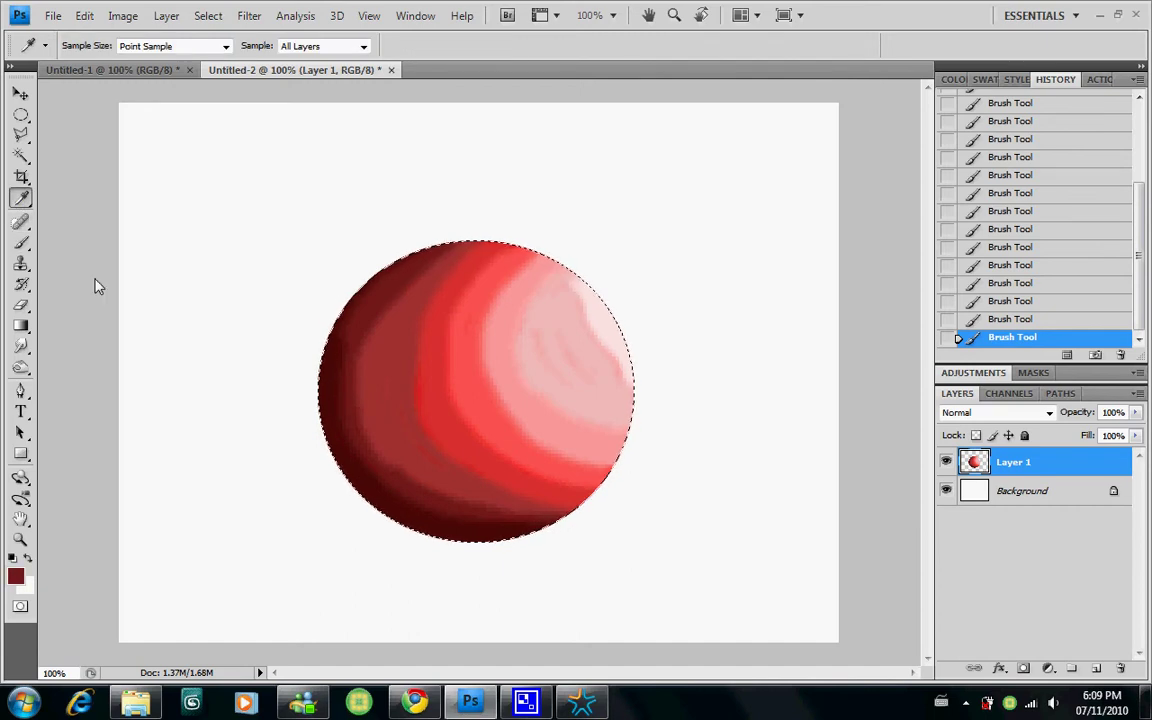
Step: Brush a dark red crescent along the sphere's left edge, then open the Filter > Blur list
left_click(21, 242)
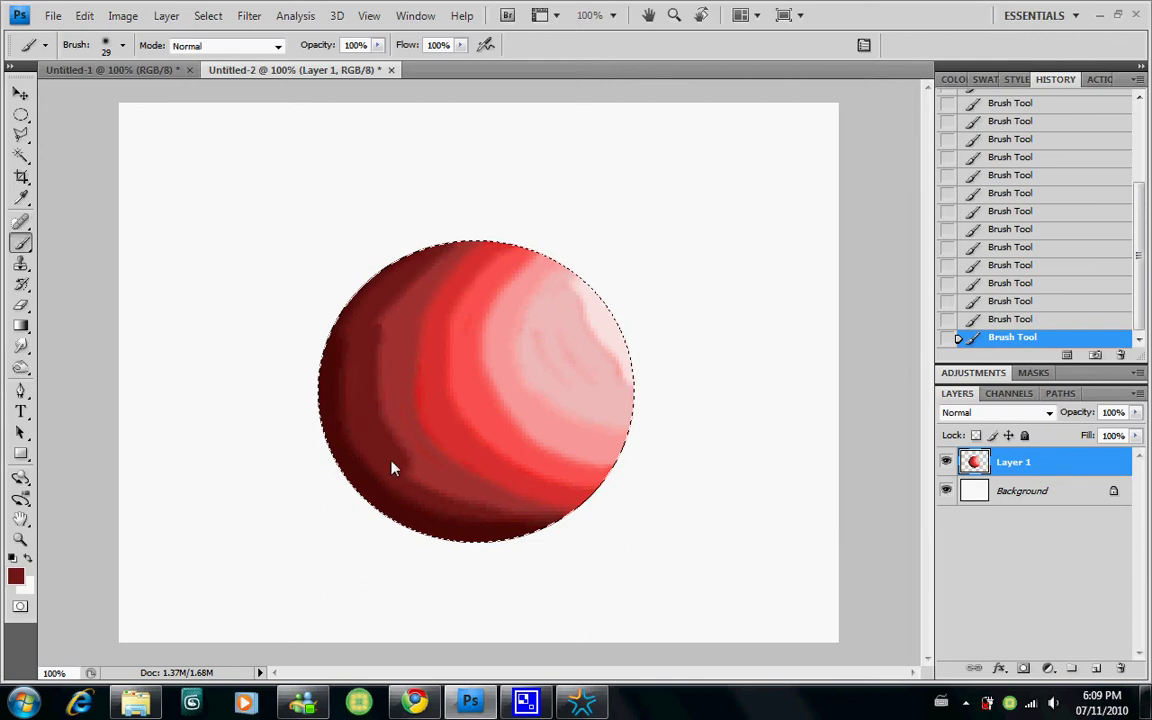
left_click(386, 318)
left_click_drag(333, 343, 388, 333)
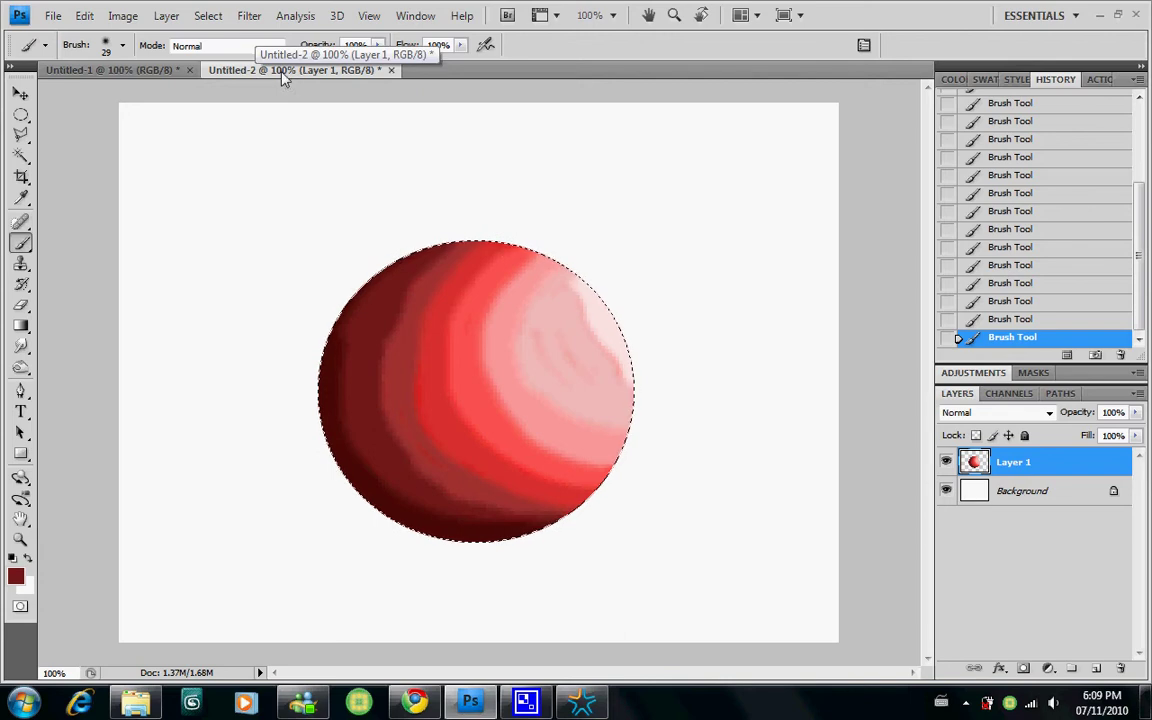
left_click(249, 15)
Step: Apply a Gaussian Blur with an 8.7-pixel radius to the sphere's shading
mouse_move(260, 170)
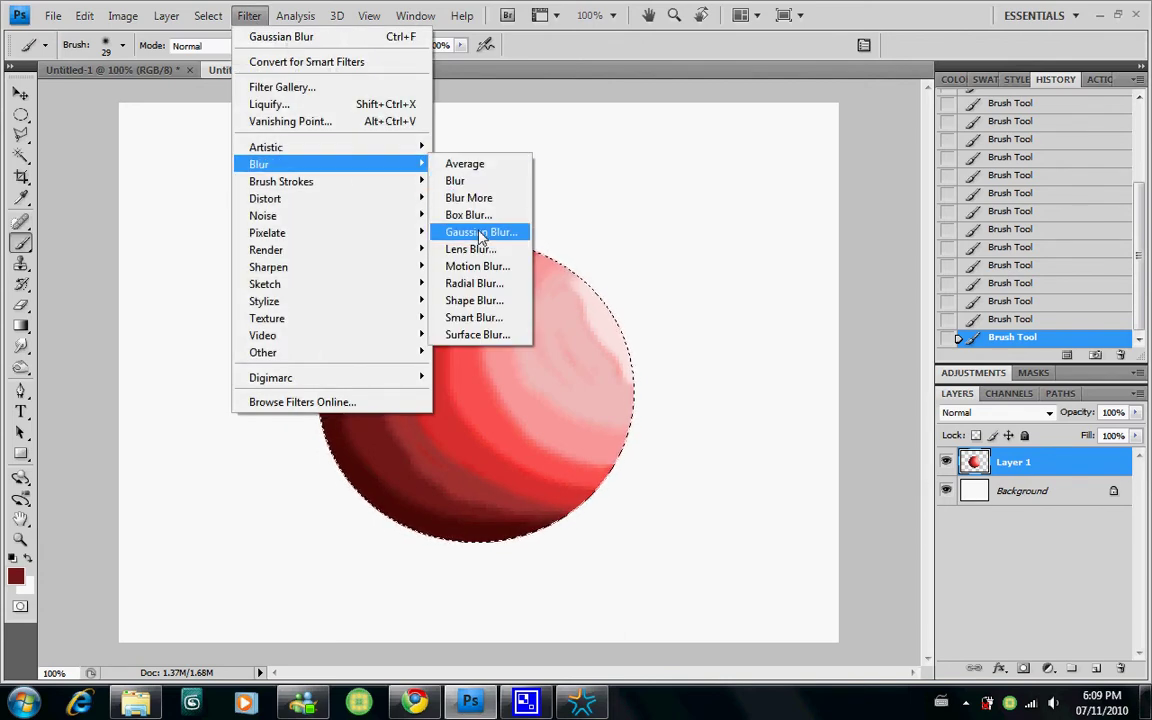
left_click(481, 232)
left_click_drag(678, 432, 722, 432)
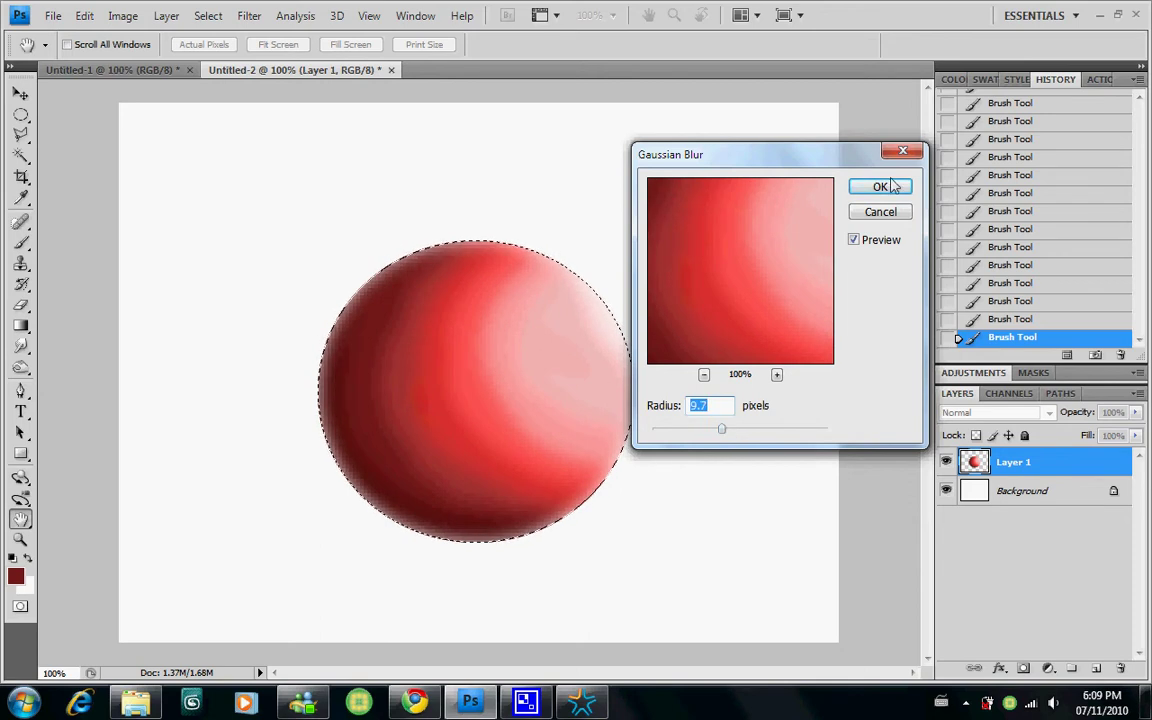
left_click(880, 187)
Step: Test deselecting the sphere twice, restoring its selection each time
key("ctrl+d")
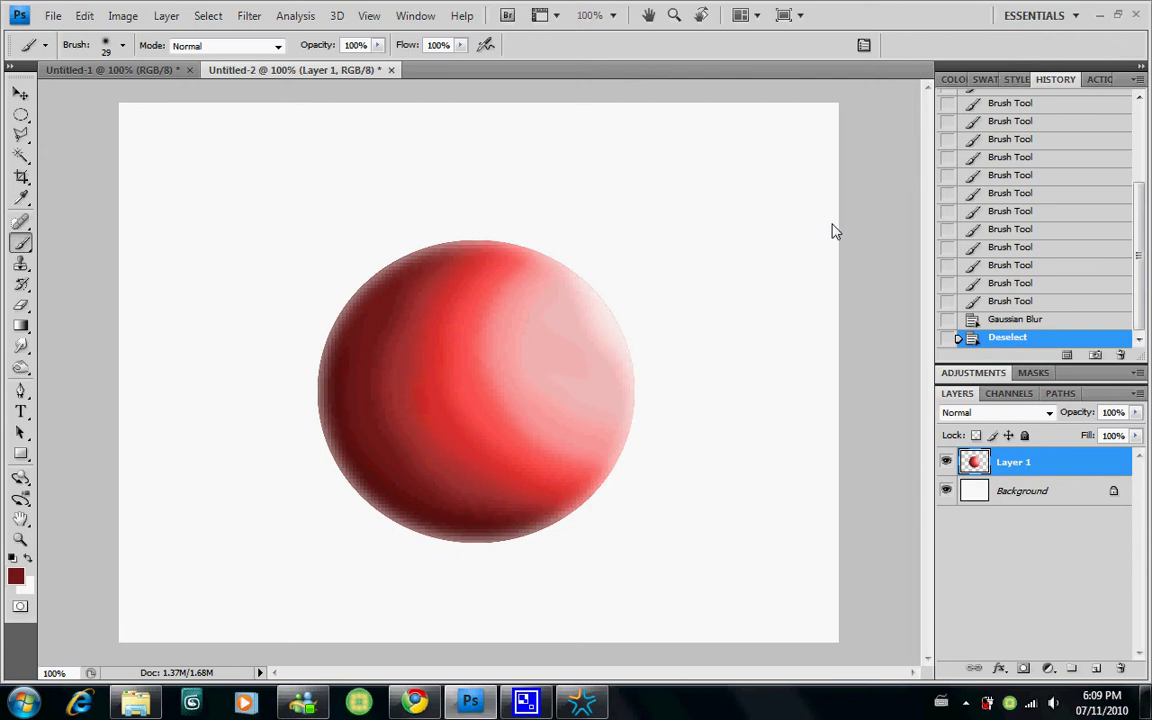
key("ctrl+z")
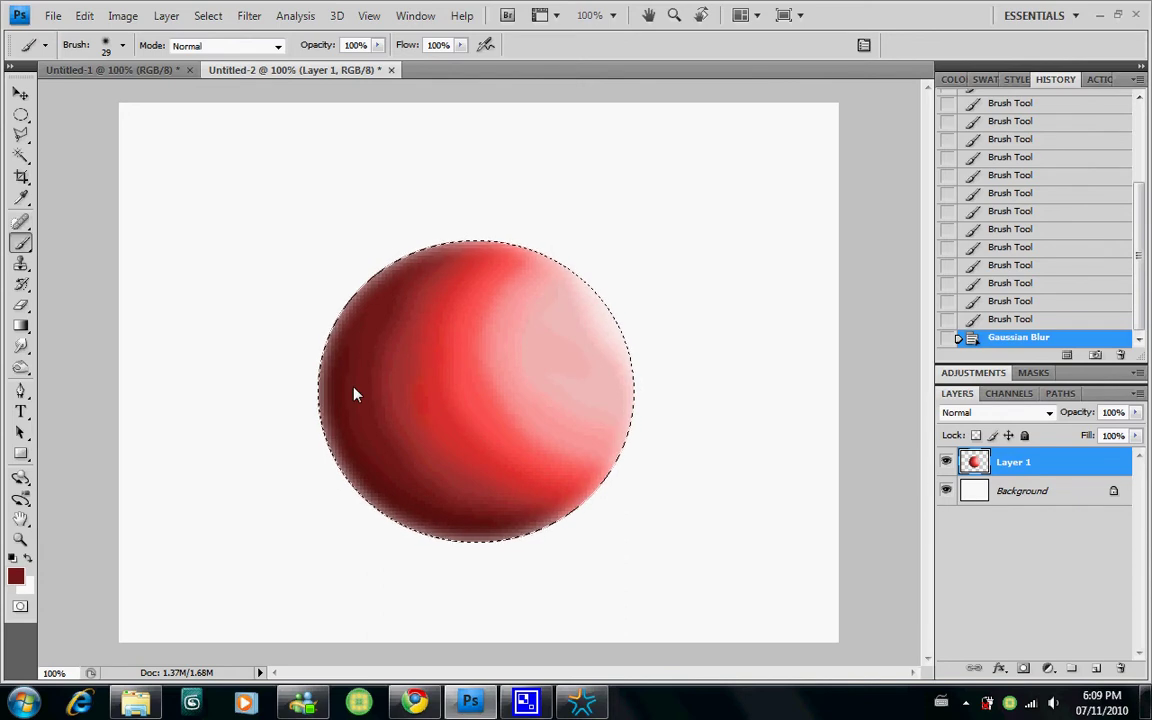
key("ctrl+d")
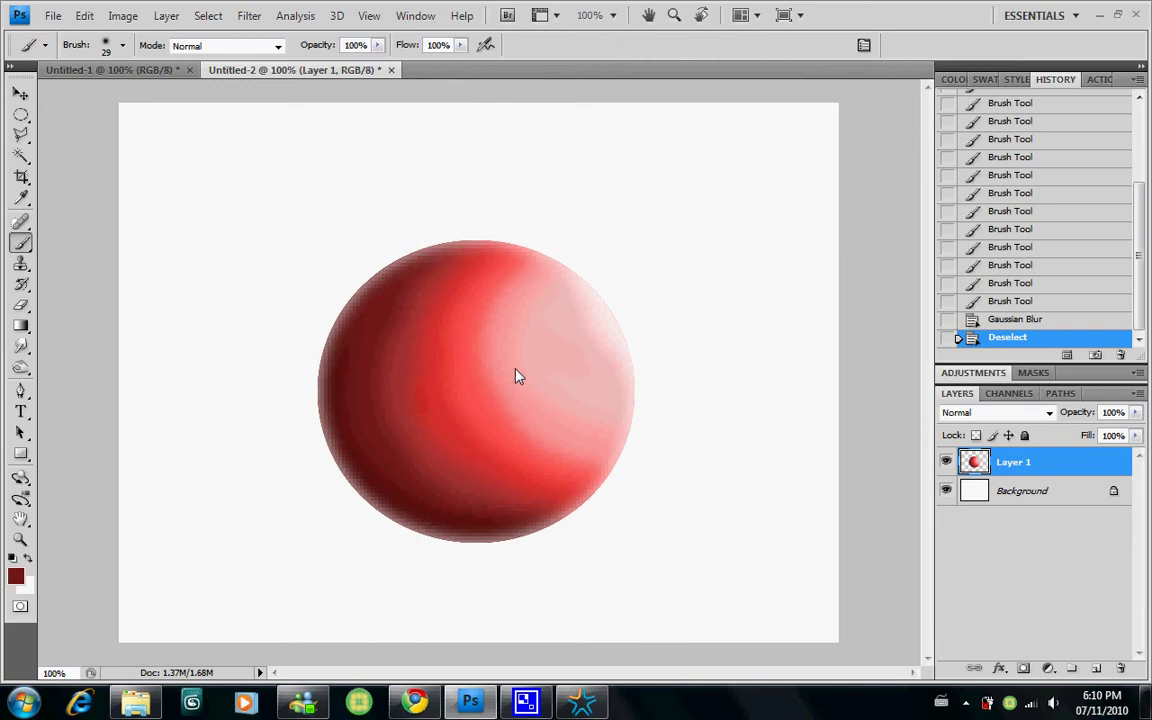
key("ctrl+z")
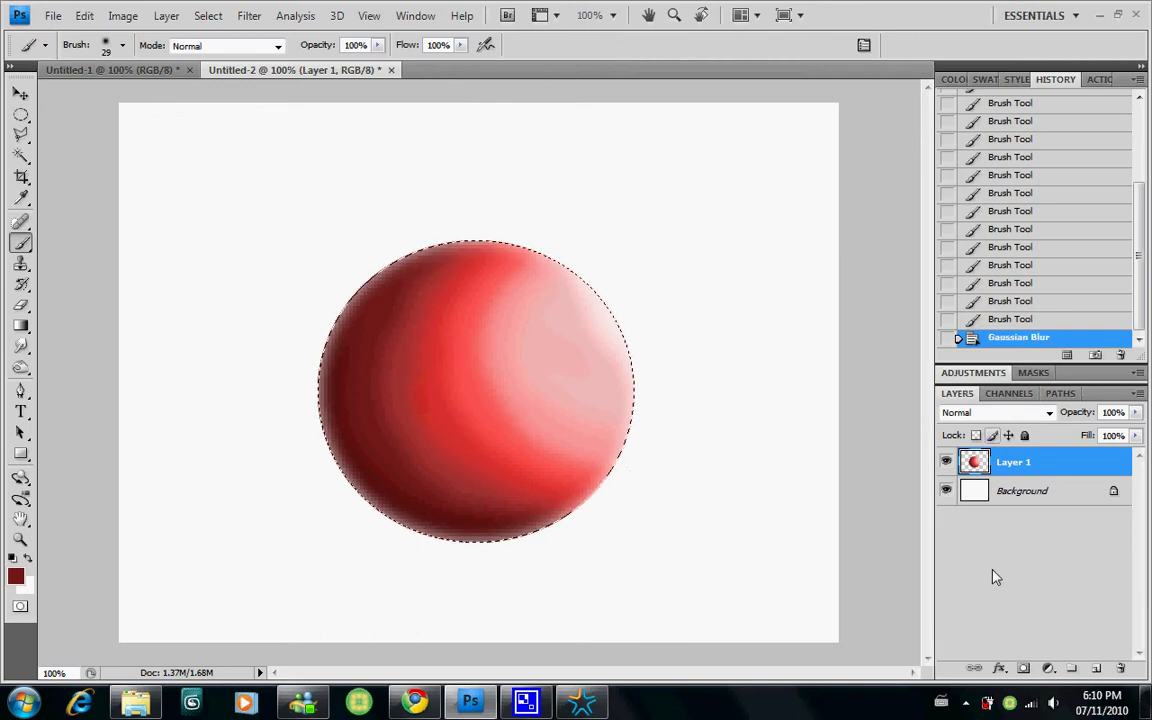
Step: Add Layer 2 beneath Layer 1, clear the selection, and set the foreground to black
left_click(1097, 667)
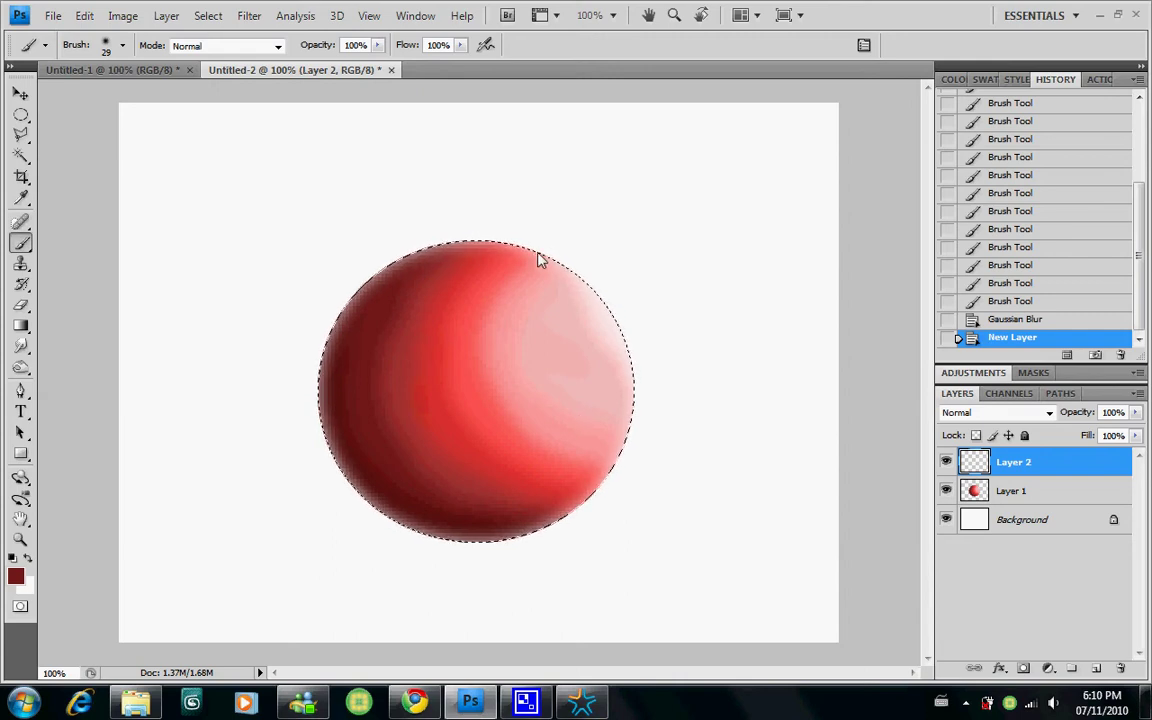
key("ctrl+d")
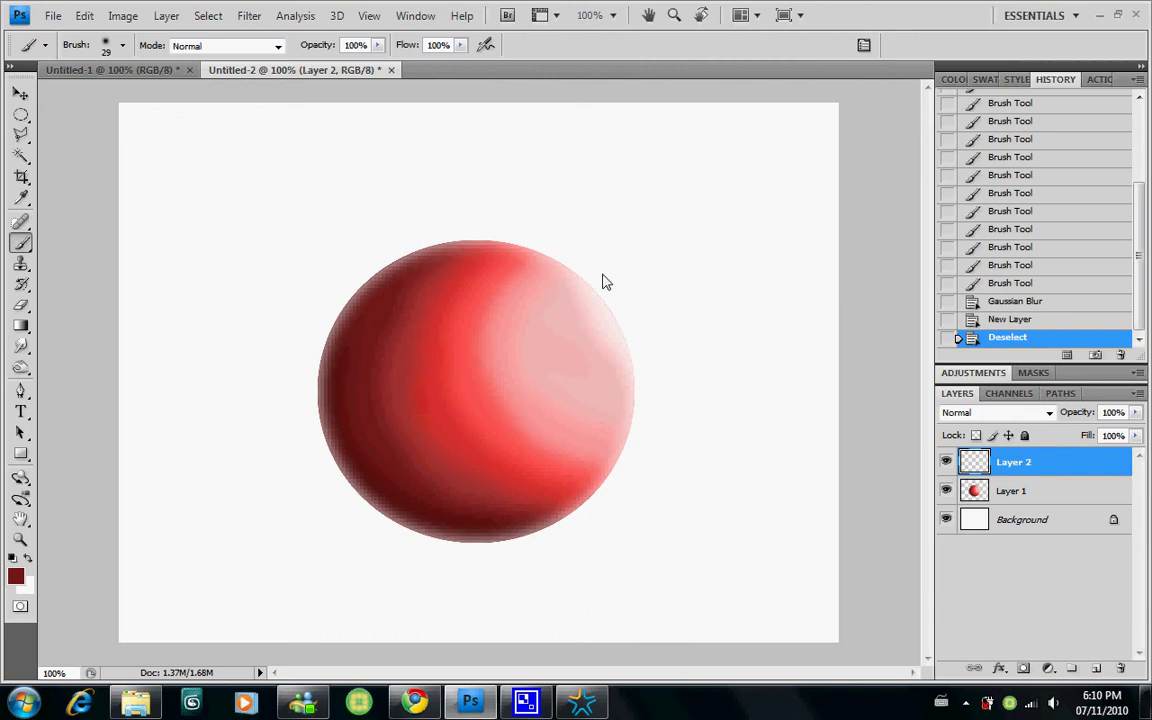
left_click_drag(1024, 467, 1021, 512)
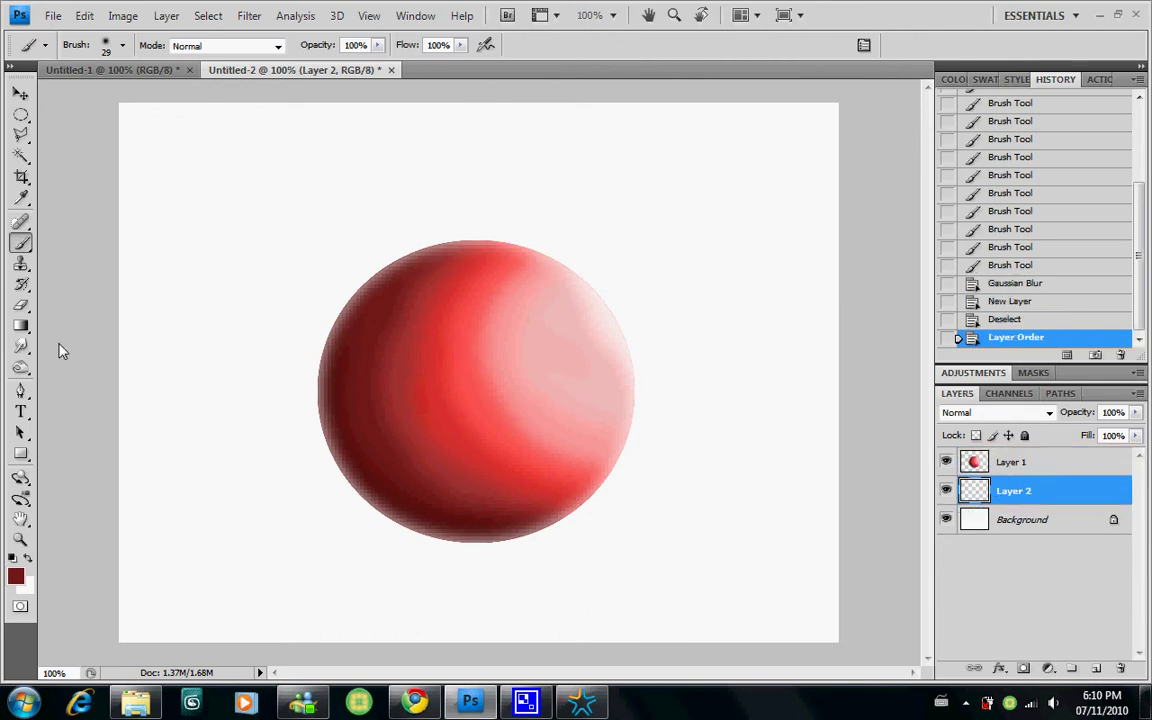
left_click(28, 558)
left_click(375, 388)
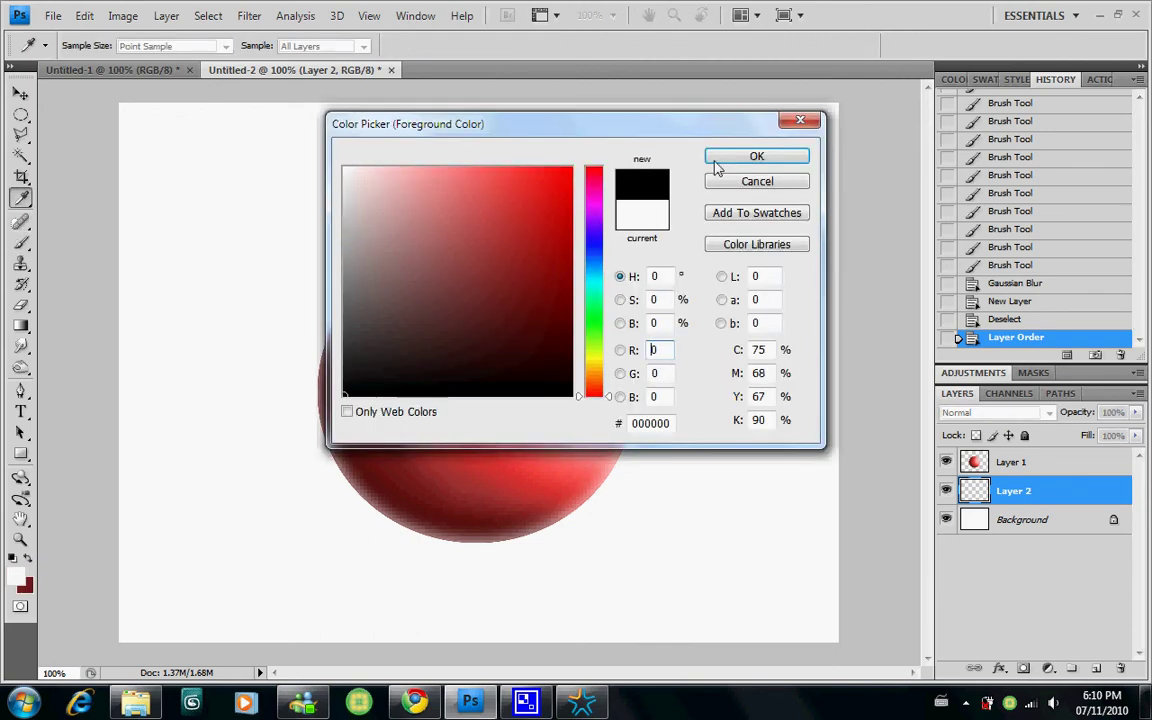
key("Return")
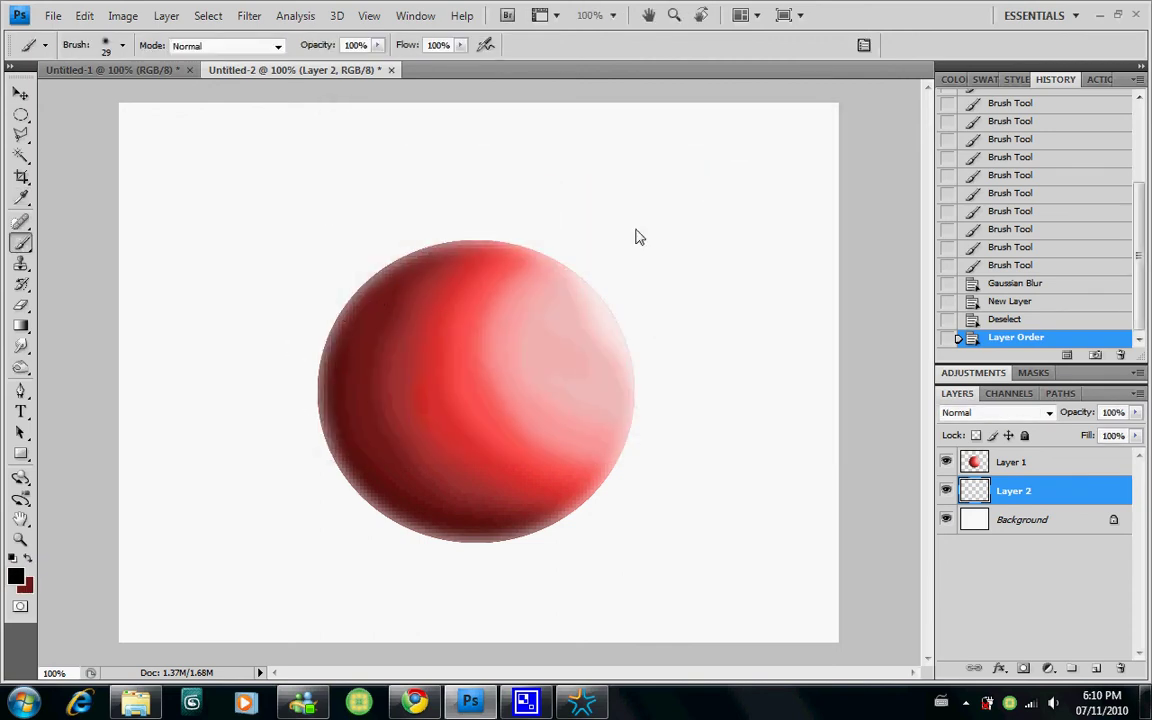
Step: Draw three trial black lines, undo them, and select Layer 1
mouse_move(715, 199)
left_mouse_down()
mouse_move(231, 432)
mouse_move(32, 510)
left_mouse_up()
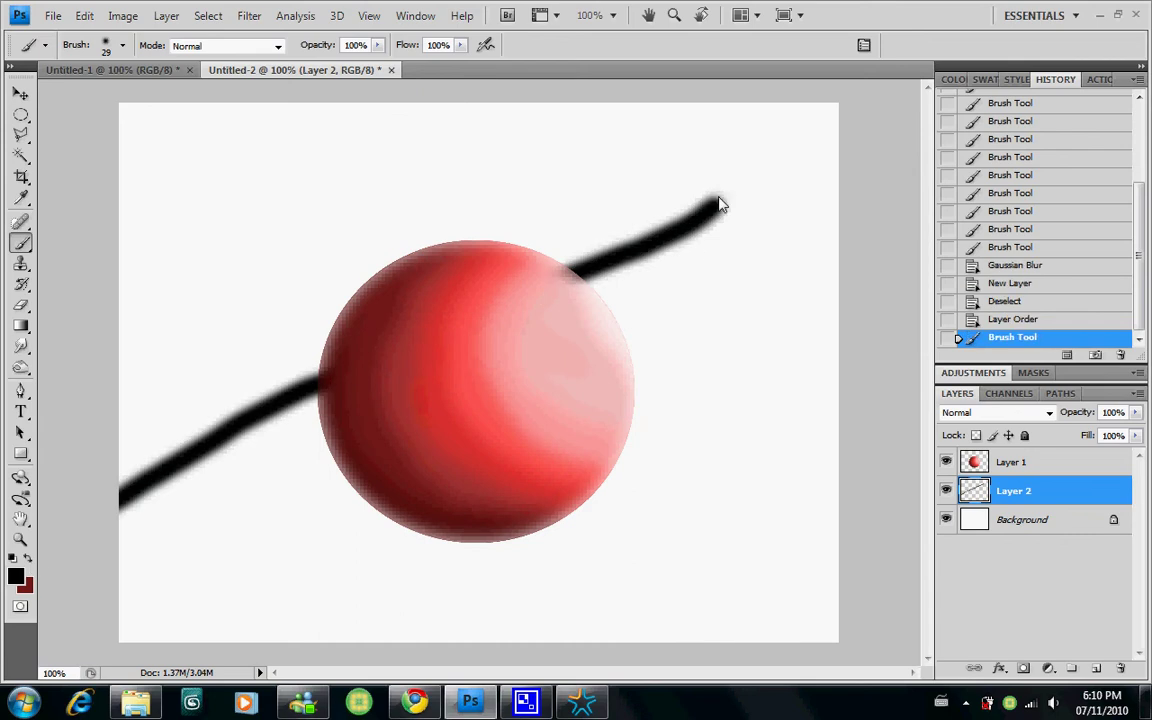
left_click_drag(715, 203, 1005, 307)
left_click_drag(715, 210, 728, 51)
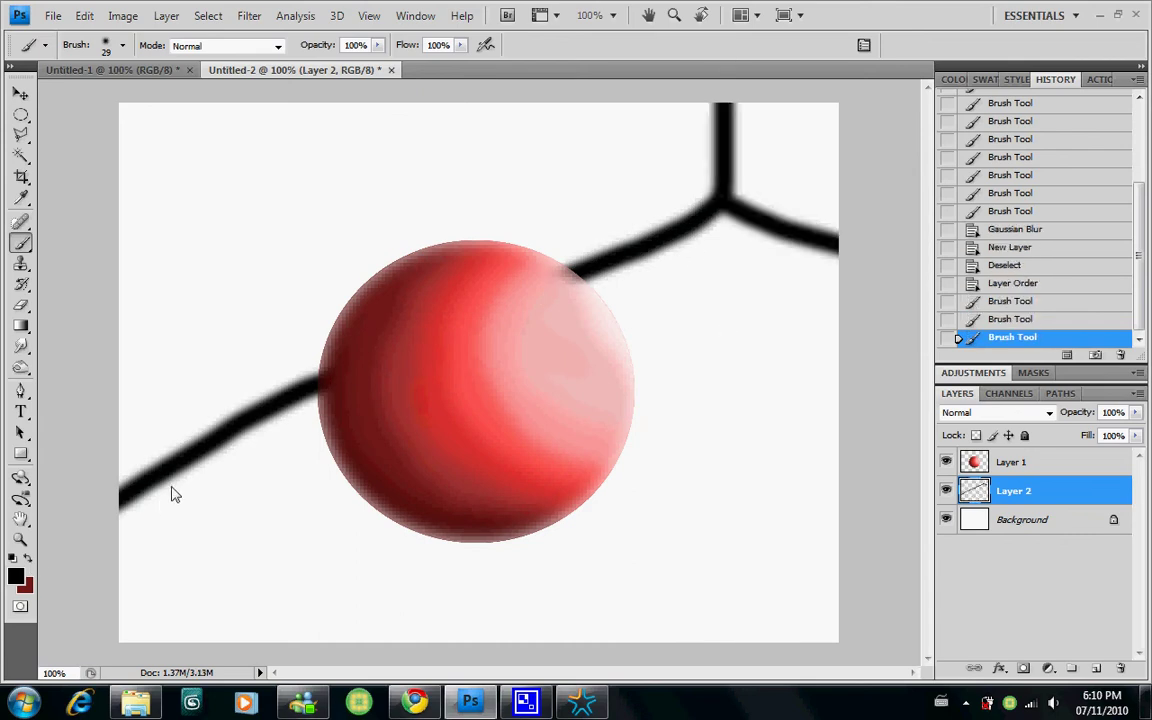
key("ctrl+alt+z")
key("ctrl+alt+z")
key("ctrl+alt+z")
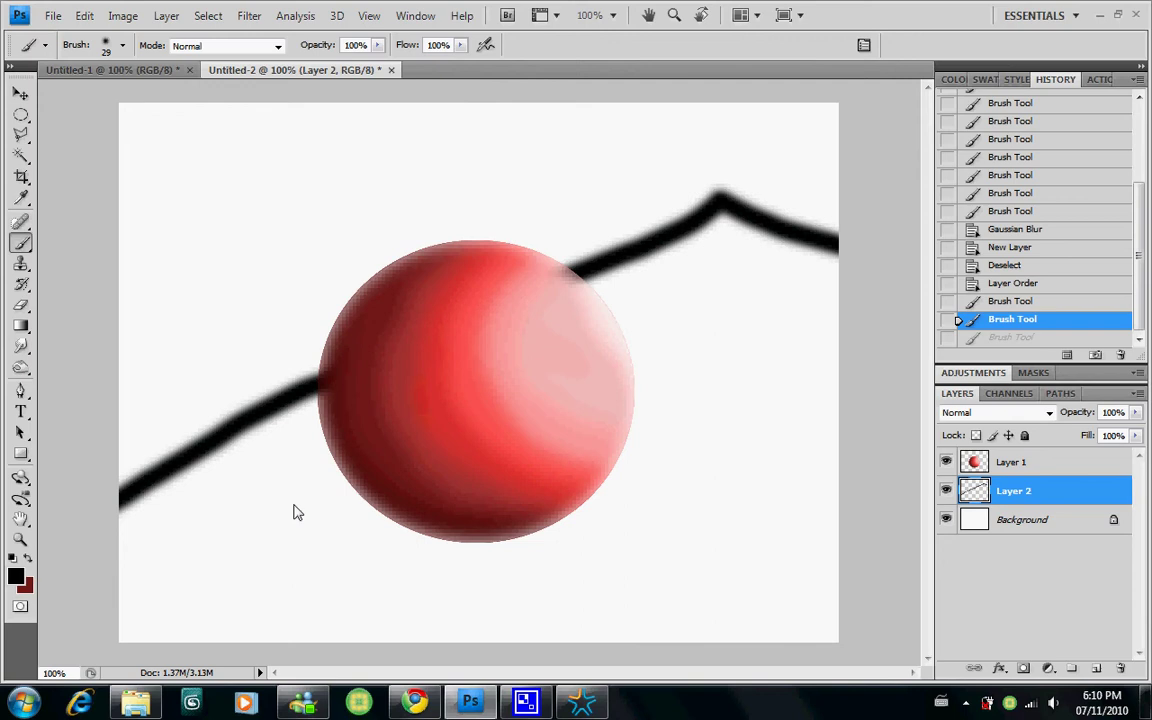
left_click(1047, 461)
Step: Add Layer 3 and move it below Layer 2, undoing a stray diagonal line
left_click(1098, 669)
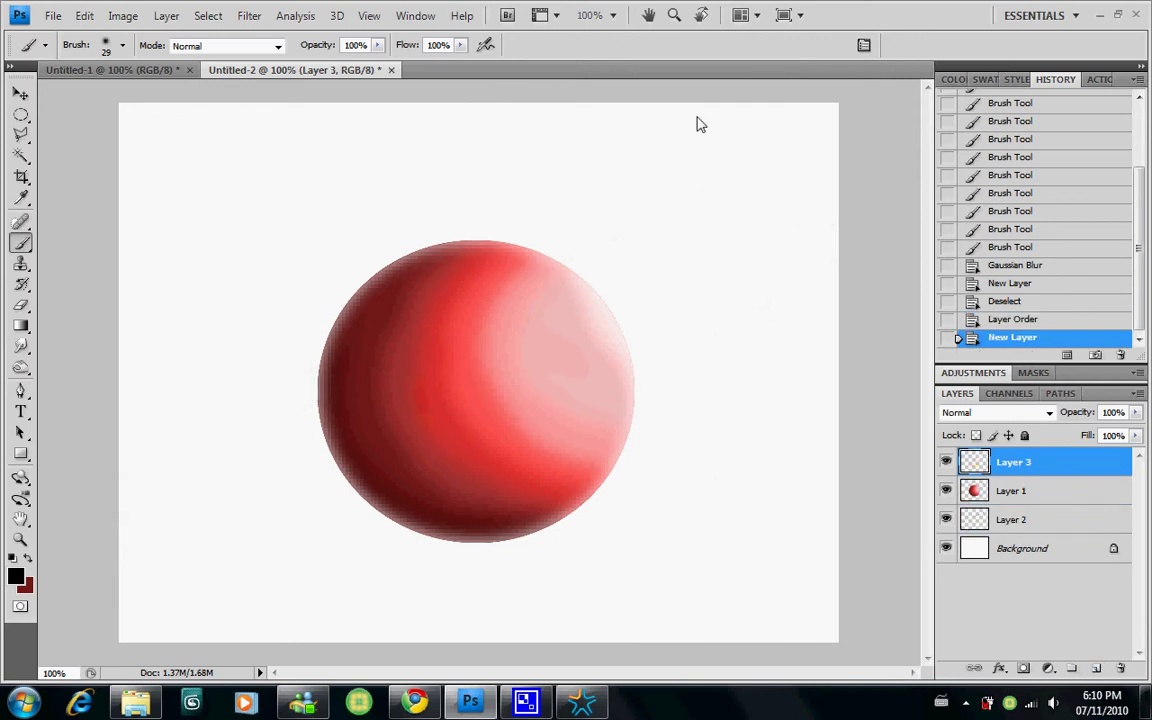
mouse_move(705, 110)
left_mouse_down()
mouse_move(700, 184)
mouse_move(493, 280)
mouse_move(80, 437)
left_mouse_up()
key("ctrl+z")
left_click_drag(1025, 476, 990, 518)
left_click_drag(1033, 478, 955, 535)
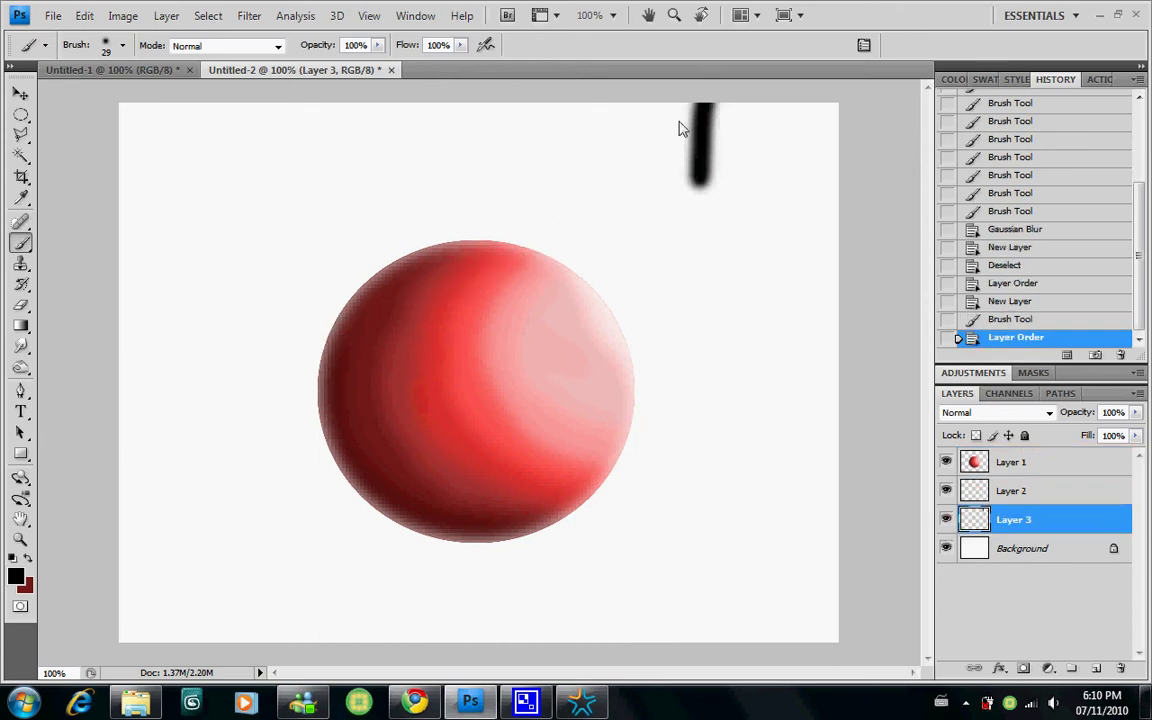
Step: Paint the first thick black grid lines from the junction down-left and to the right edge
mouse_move(703, 193)
left_mouse_down()
mouse_move(306, 307)
mouse_move(42, 428)
left_mouse_up()
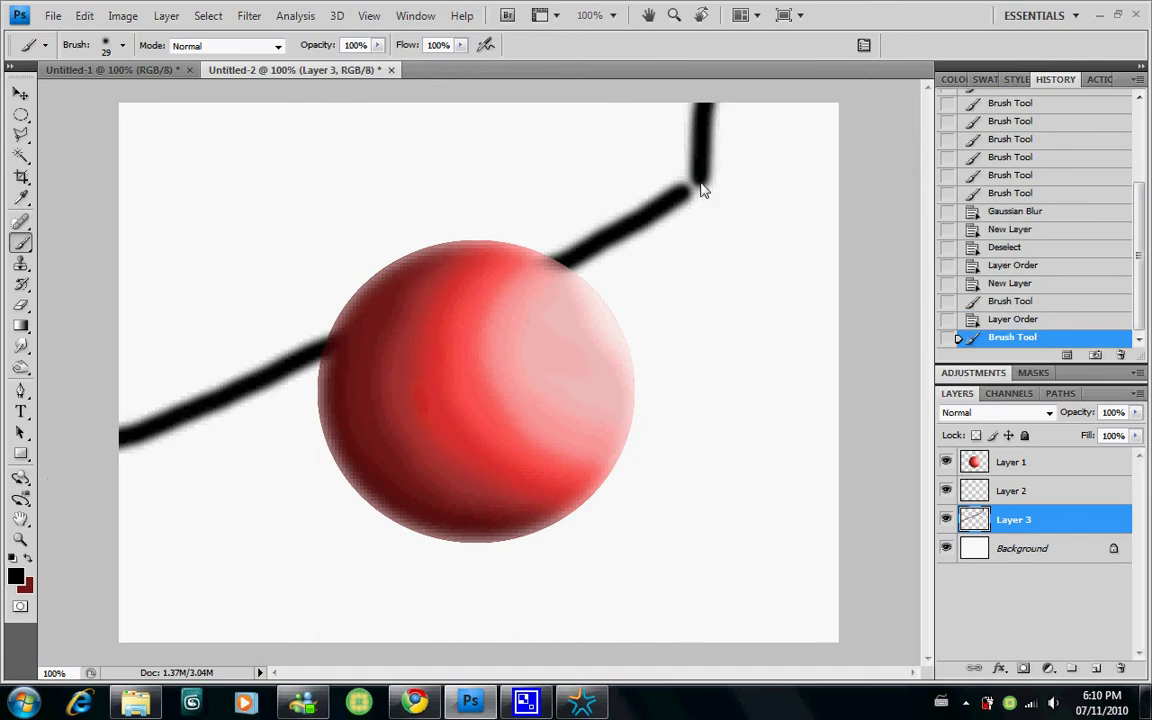
left_click_drag(703, 190, 836, 308)
key("ctrl+z")
left_click_drag(702, 191, 846, 228)
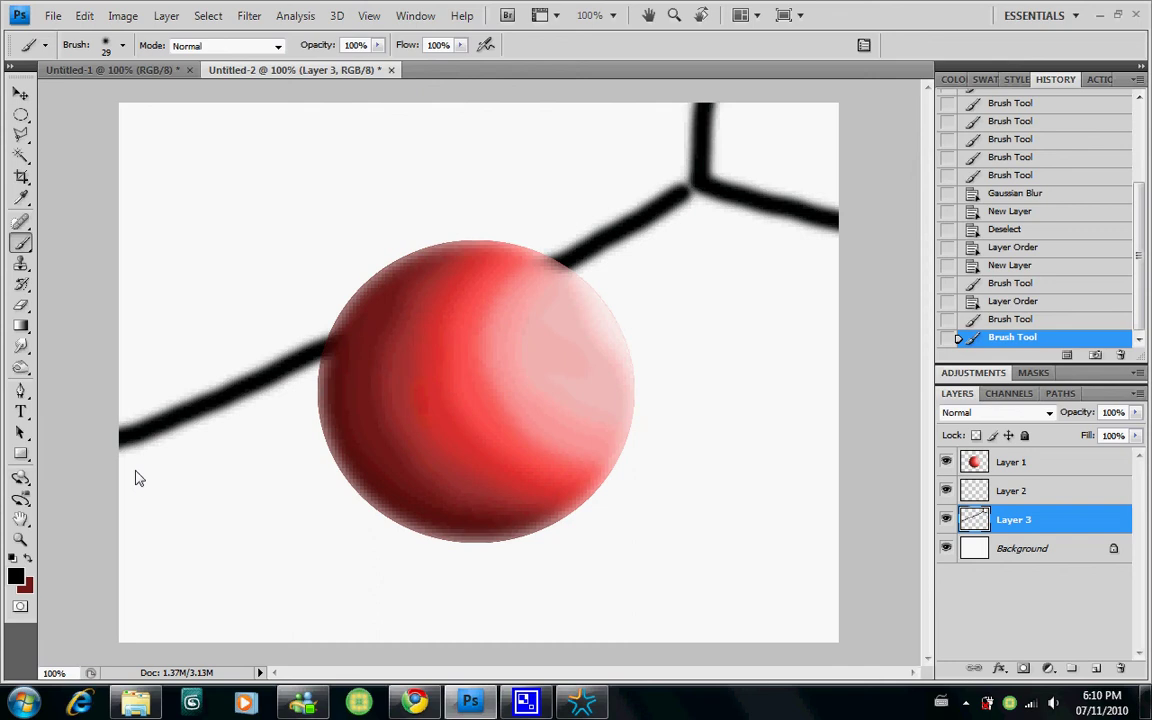
left_click_drag(125, 438, 490, 640)
Step: Add more grid lines from behind the sphere to the right edge and canvas bottom
left_click_drag(578, 500, 840, 580)
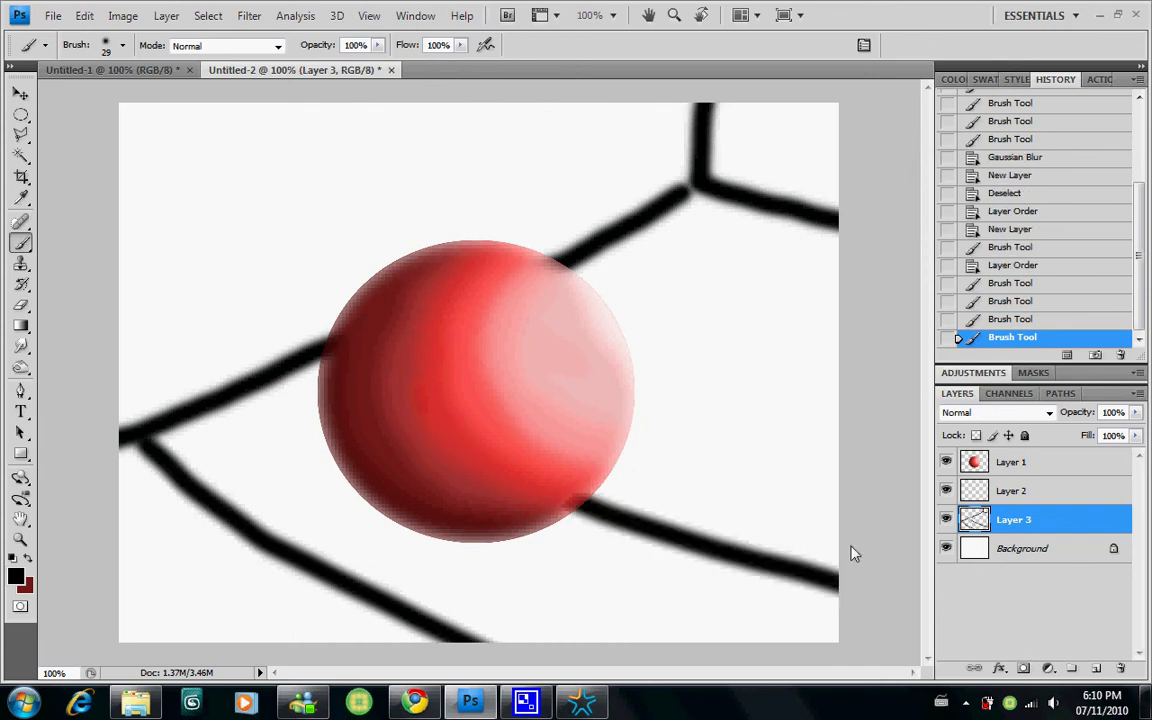
left_click_drag(574, 280, 840, 400)
left_click_drag(836, 245, 600, 385)
left_click_drag(450, 500, 290, 640)
left_click_drag(755, 365, 670, 553)
left_click(576, 652, "shift")
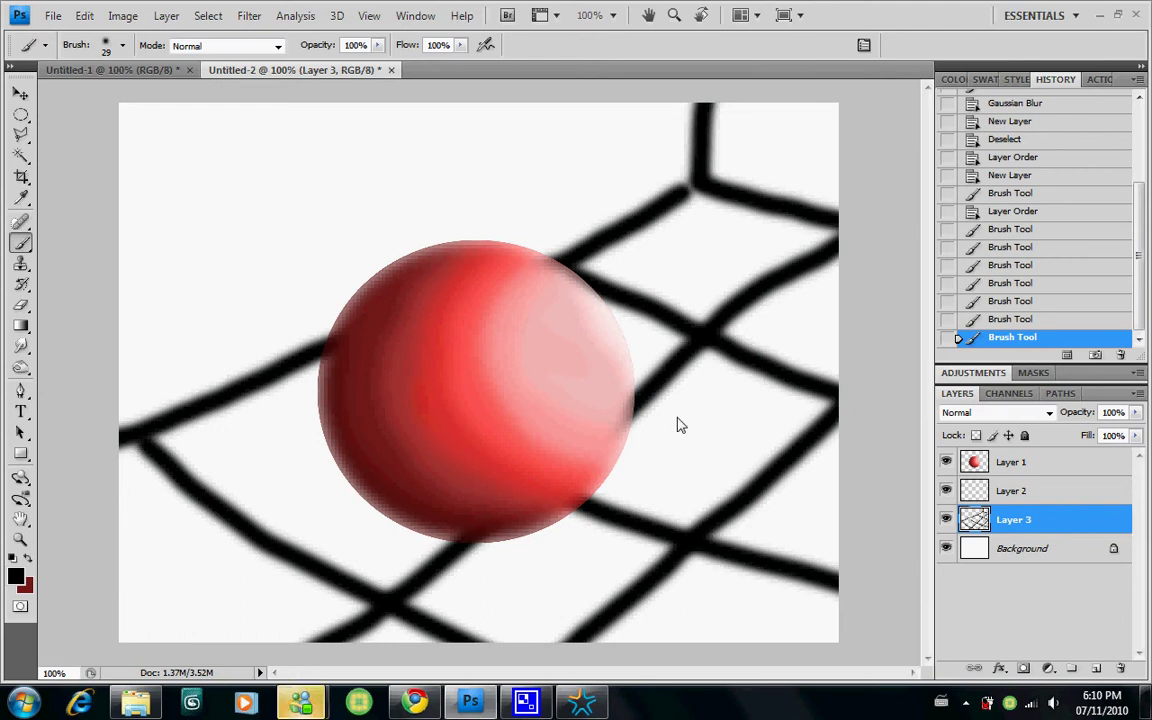
Step: Select Layer 2, toggle the grid's visibility, and undo a stray shadow stroke
left_click(965, 495)
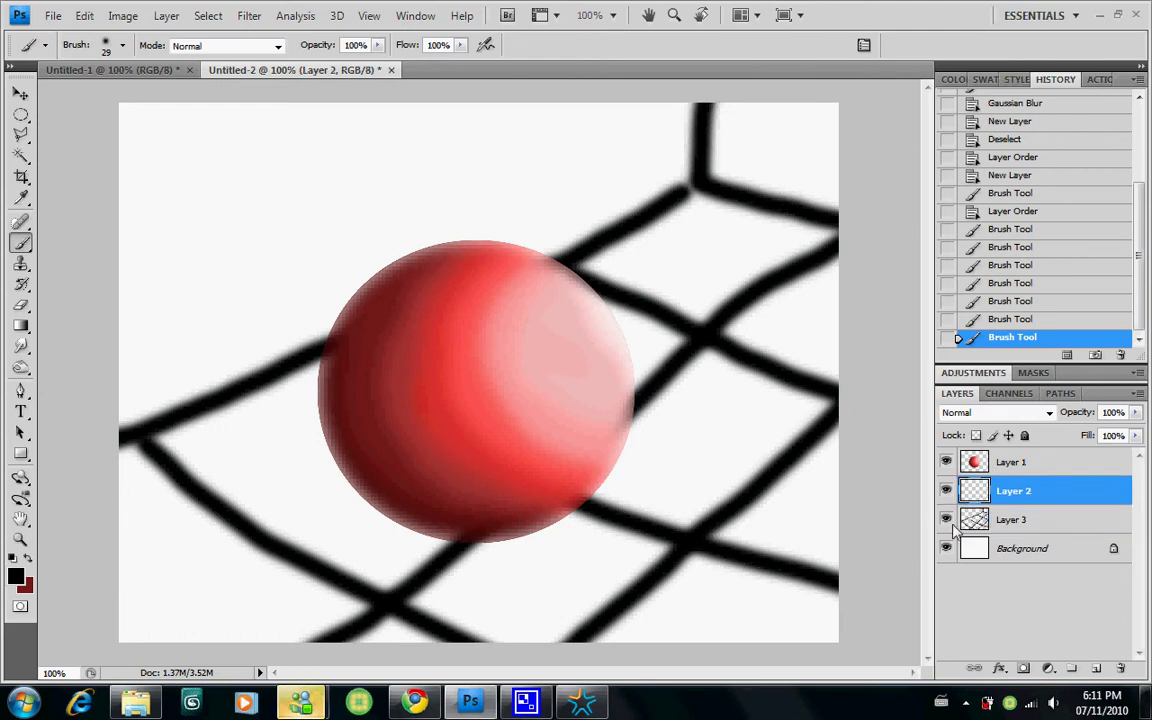
left_click(947, 519)
left_click(945, 518)
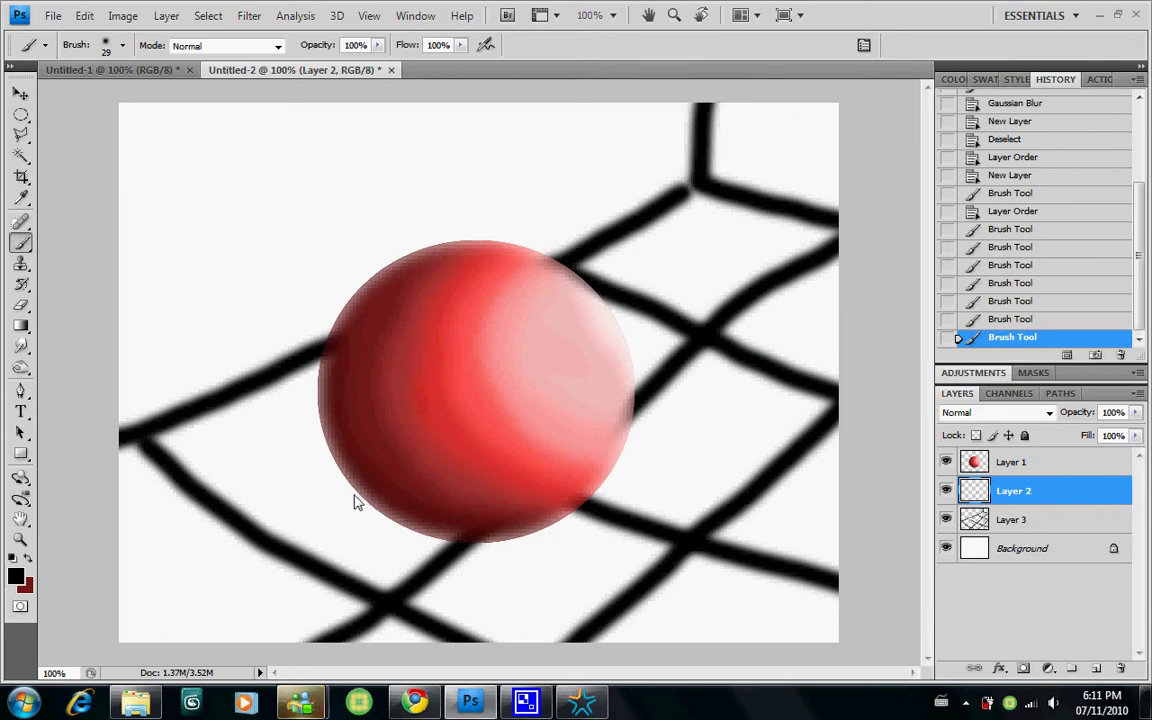
left_click_drag(352, 498, 443, 546)
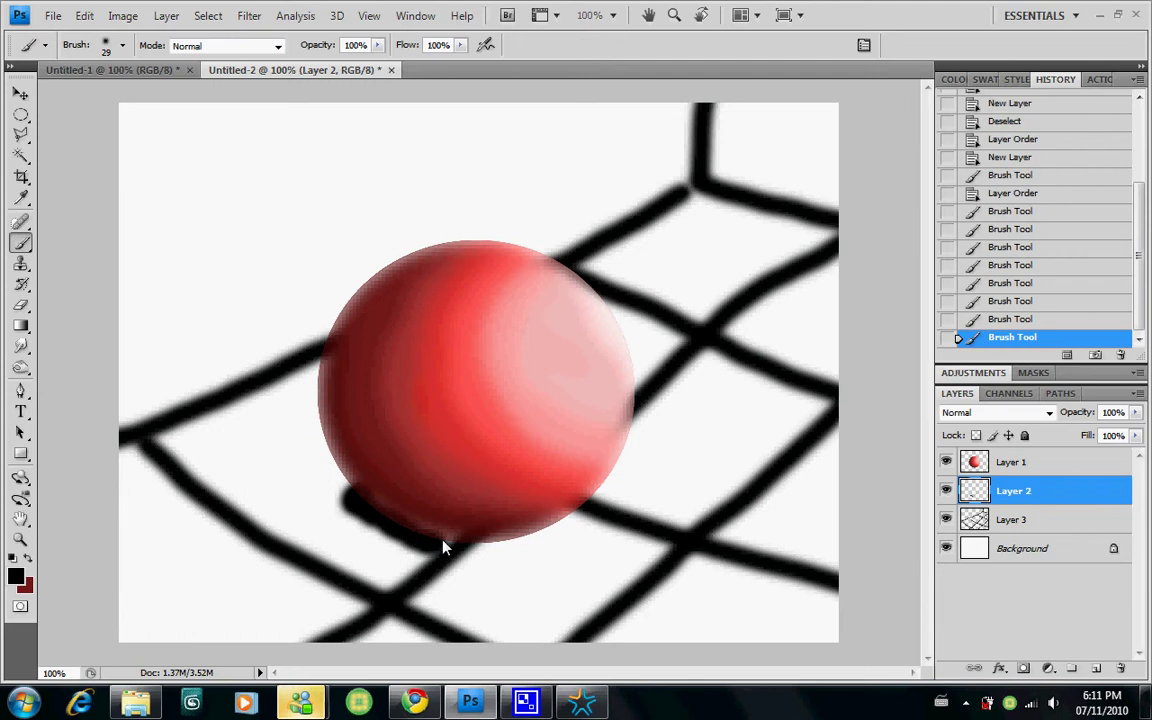
key("ctrl+z")
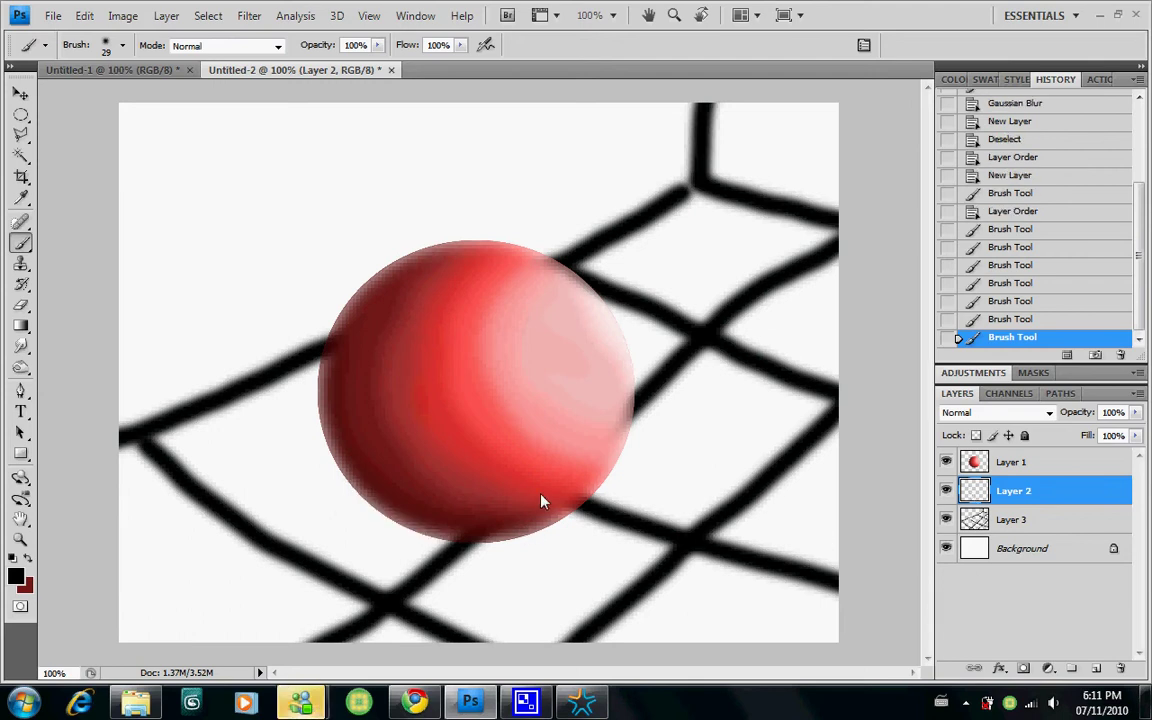
Step: Paint black shadow along the sphere's lower edge and beneath it, checking without the grid
left_click(380, 516)
mouse_move(388, 528)
left_mouse_down()
mouse_move(430, 541)
mouse_move(417, 547)
mouse_move(480, 549)
mouse_move(464, 549)
mouse_move(558, 531)
mouse_move(447, 549)
mouse_move(370, 519)
mouse_move(474, 550)
mouse_move(586, 529)
mouse_move(563, 528)
mouse_move(577, 518)
mouse_move(458, 540)
mouse_move(363, 519)
mouse_move(462, 534)
mouse_move(369, 511)
mouse_move(422, 527)
mouse_move(588, 525)
mouse_move(442, 544)
mouse_move(377, 536)
mouse_move(354, 511)
mouse_move(494, 550)
mouse_move(447, 563)
mouse_move(389, 554)
mouse_move(435, 556)
mouse_move(357, 520)
mouse_move(385, 548)
mouse_move(527, 554)
mouse_move(423, 561)
mouse_move(382, 550)
mouse_move(361, 521)
mouse_move(420, 558)
mouse_move(562, 533)
left_mouse_up()
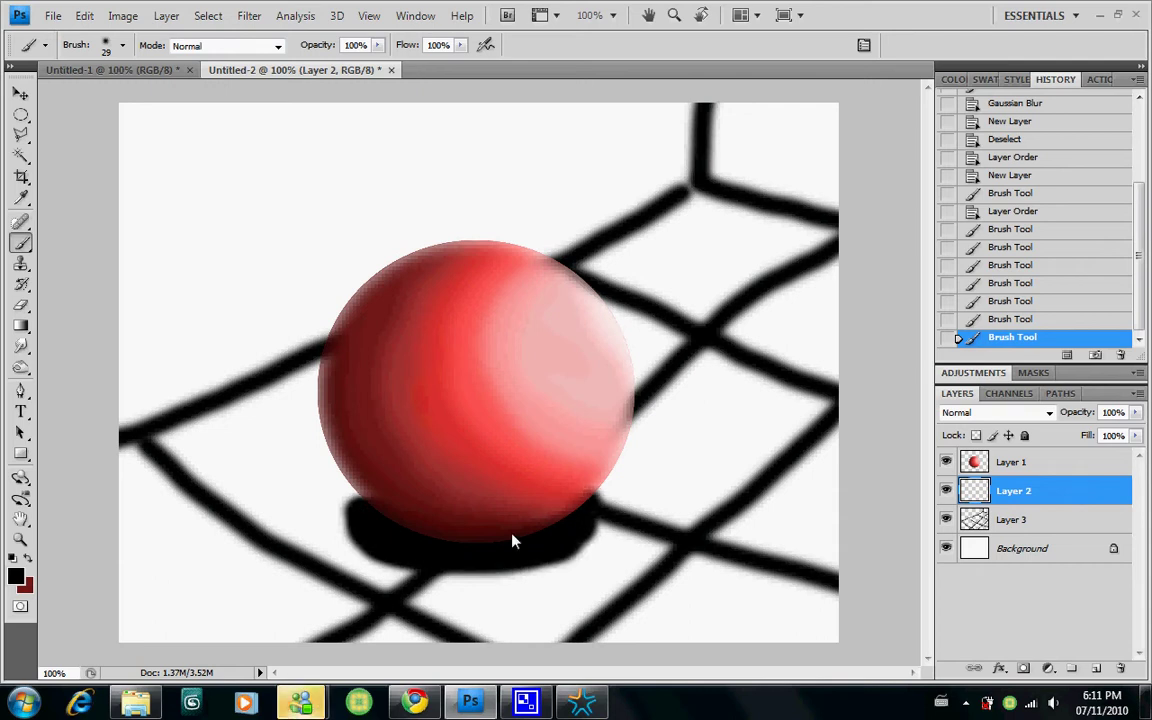
mouse_move(418, 540)
left_mouse_down()
mouse_move(362, 502)
mouse_move(371, 532)
mouse_move(536, 564)
mouse_move(462, 571)
mouse_move(386, 548)
left_mouse_up()
left_click(946, 519)
left_click(946, 519)
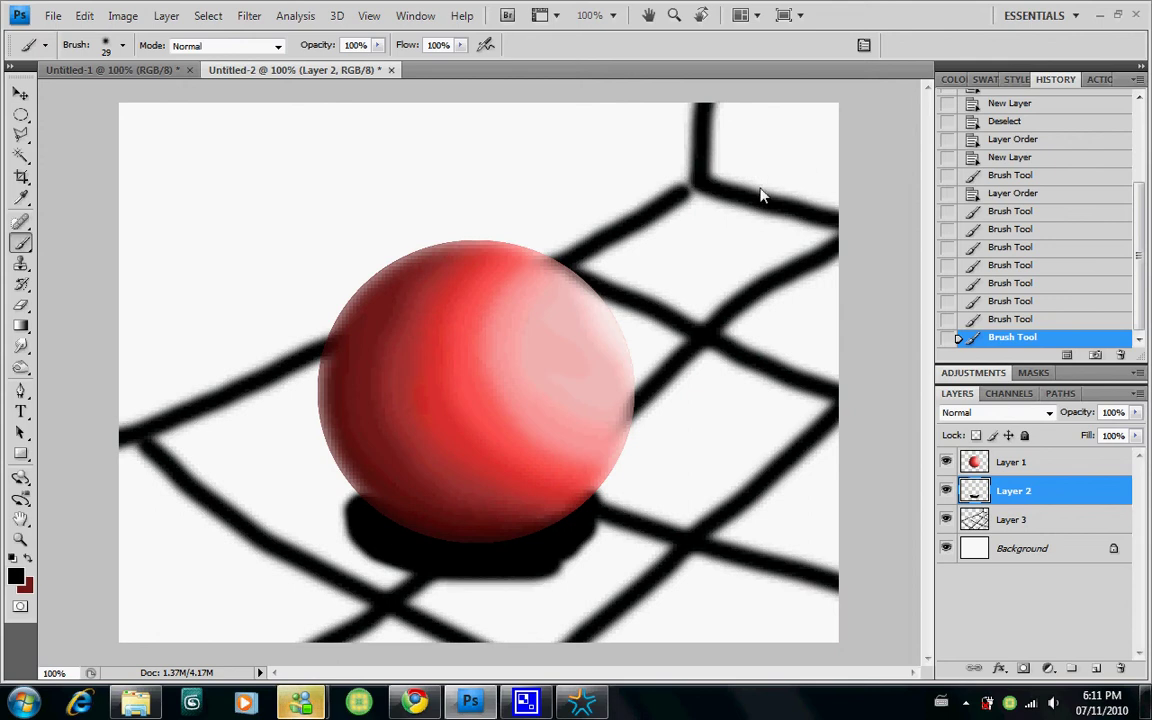
Step: Extend and darken the shadow under the sphere's lower left and lower right
mouse_move(373, 540)
left_mouse_down()
mouse_move(342, 514)
mouse_move(342, 490)
mouse_move(338, 512)
mouse_move(425, 528)
mouse_move(338, 528)
mouse_move(350, 487)
mouse_move(419, 540)
mouse_move(560, 530)
mouse_move(411, 581)
mouse_move(345, 504)
mouse_move(337, 522)
mouse_move(458, 573)
mouse_move(342, 502)
left_mouse_up()
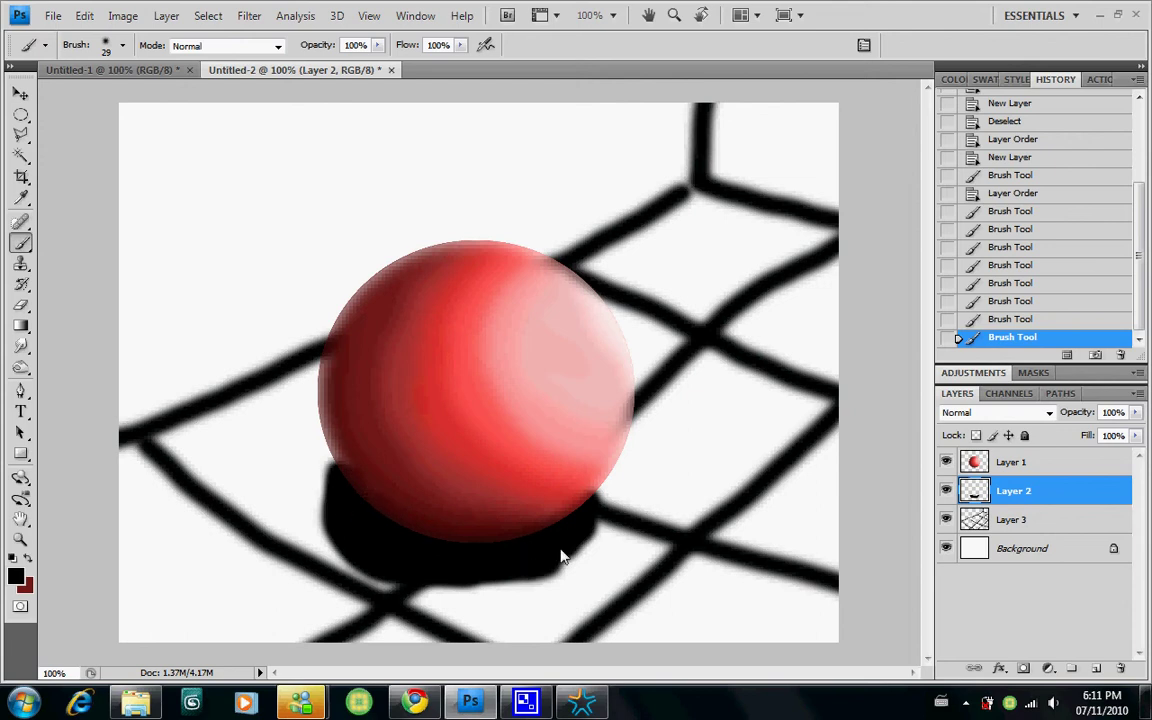
mouse_move(593, 500)
left_mouse_down()
mouse_move(567, 549)
mouse_move(505, 576)
mouse_move(415, 567)
mouse_move(340, 527)
left_mouse_up()
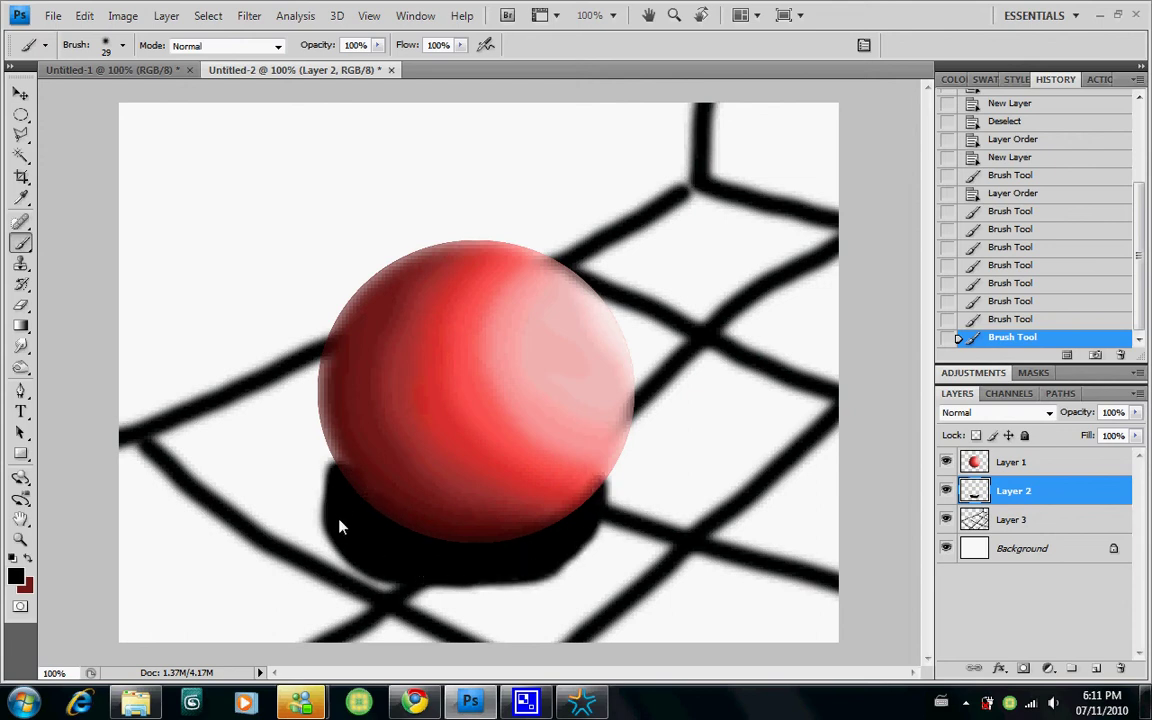
mouse_move(447, 590)
left_mouse_down()
mouse_move(489, 586)
mouse_move(566, 551)
mouse_move(600, 489)
mouse_move(576, 548)
left_mouse_up()
left_click_drag(421, 585, 361, 549)
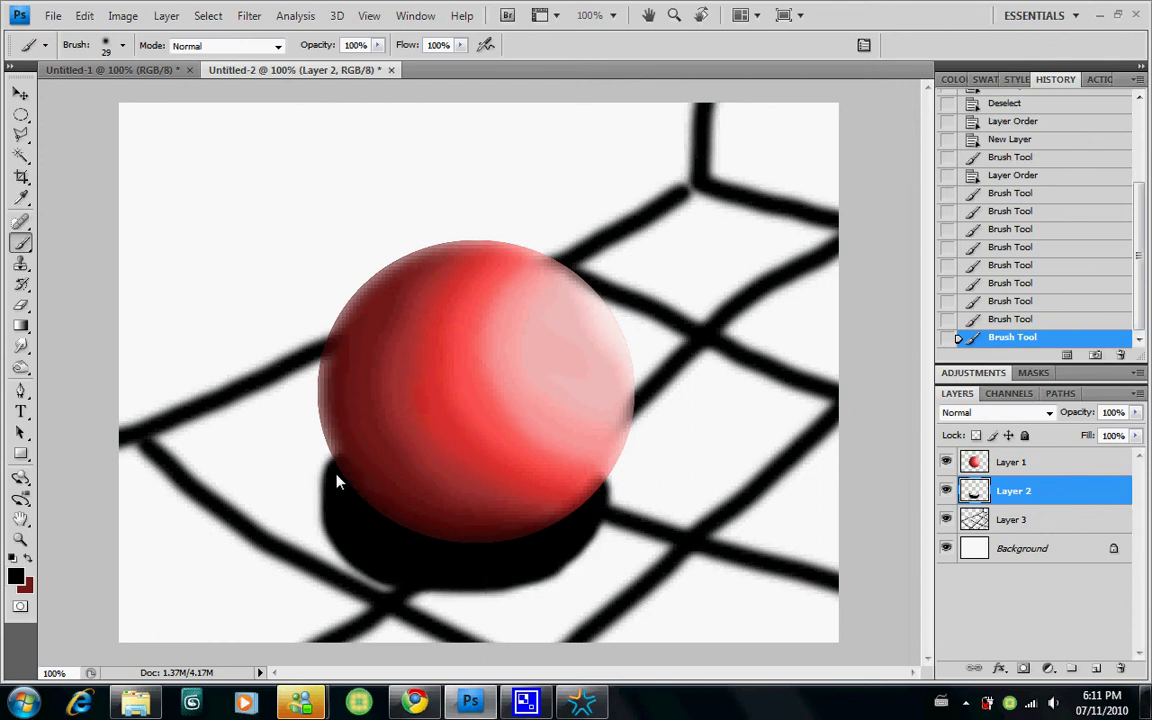
left_click_drag(338, 481, 345, 500)
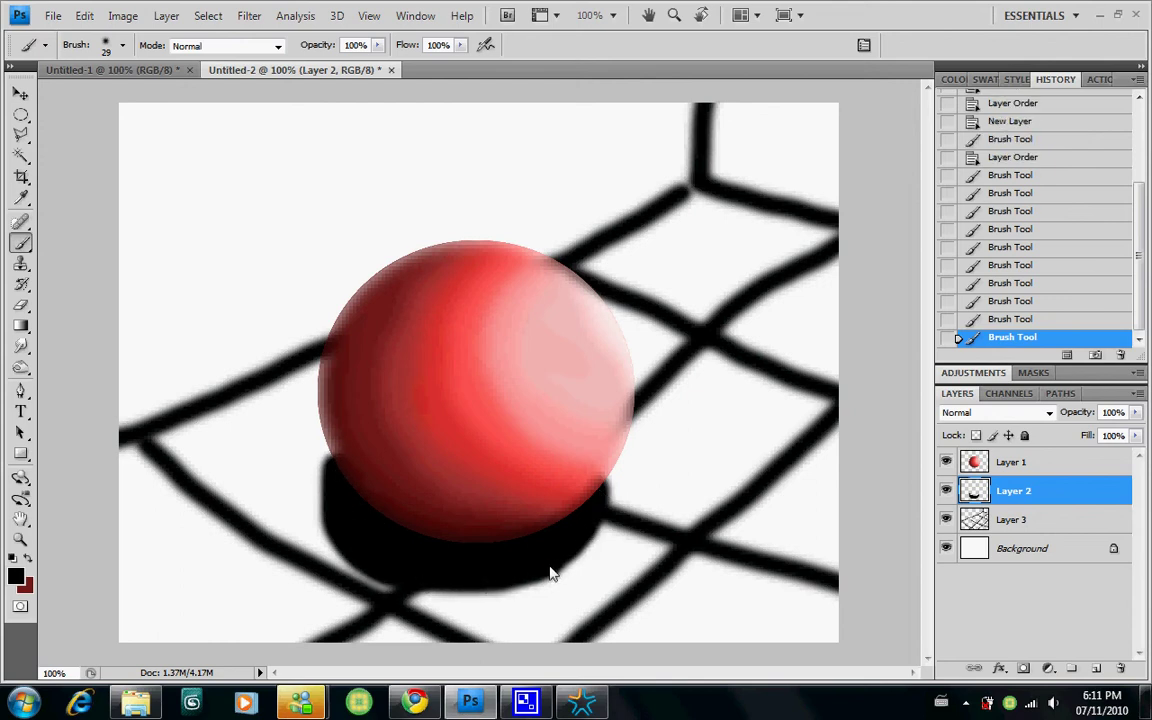
mouse_move(592, 514)
left_mouse_down()
mouse_move(607, 478)
mouse_move(591, 520)
left_mouse_up()
mouse_move(518, 576)
left_mouse_down()
mouse_move(458, 586)
mouse_move(563, 571)
mouse_move(592, 500)
left_mouse_up()
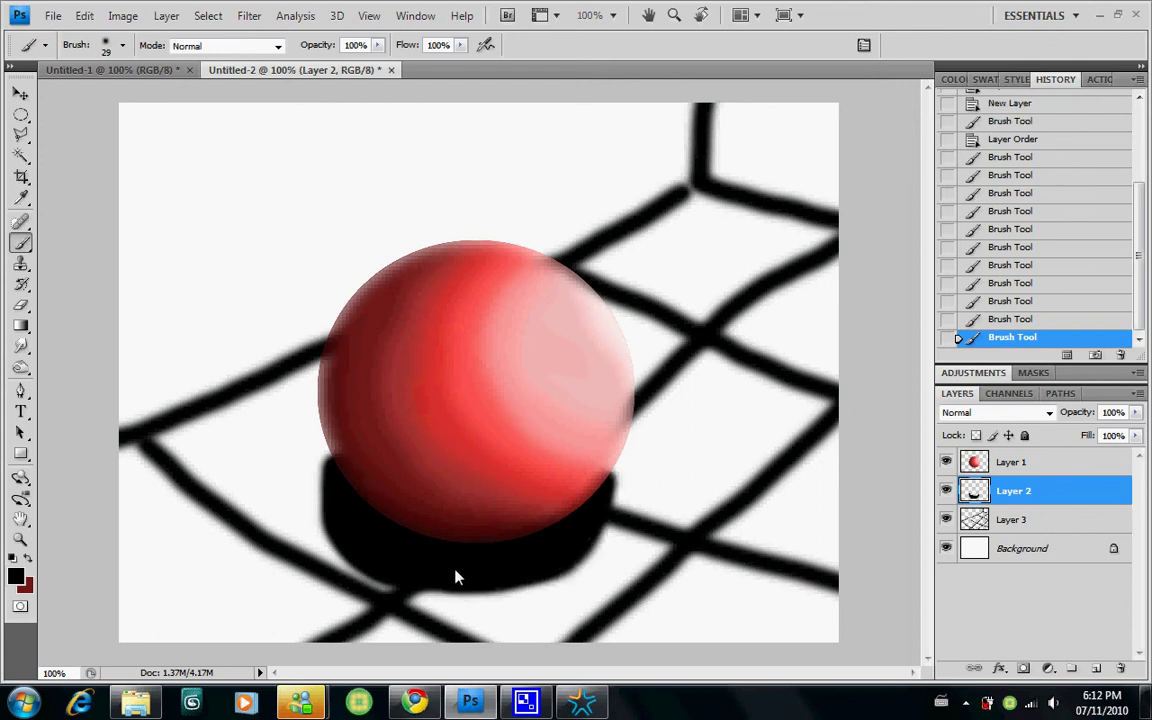
left_click_drag(333, 443, 342, 514)
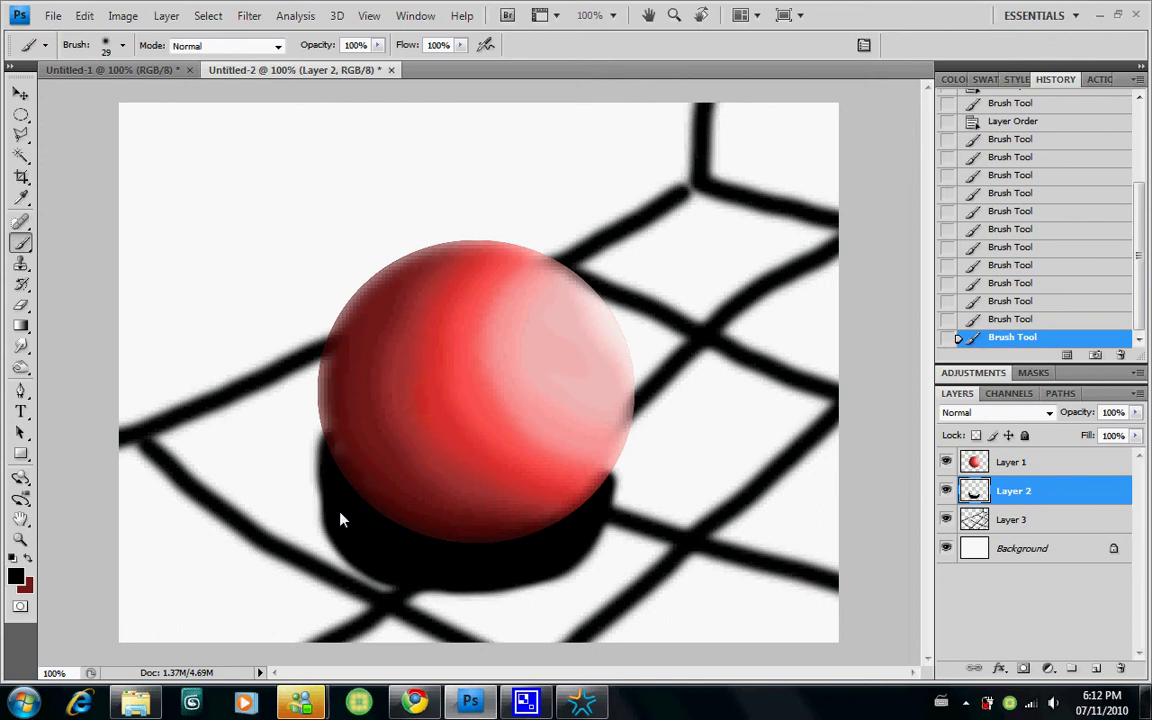
left_click_drag(442, 555, 372, 488)
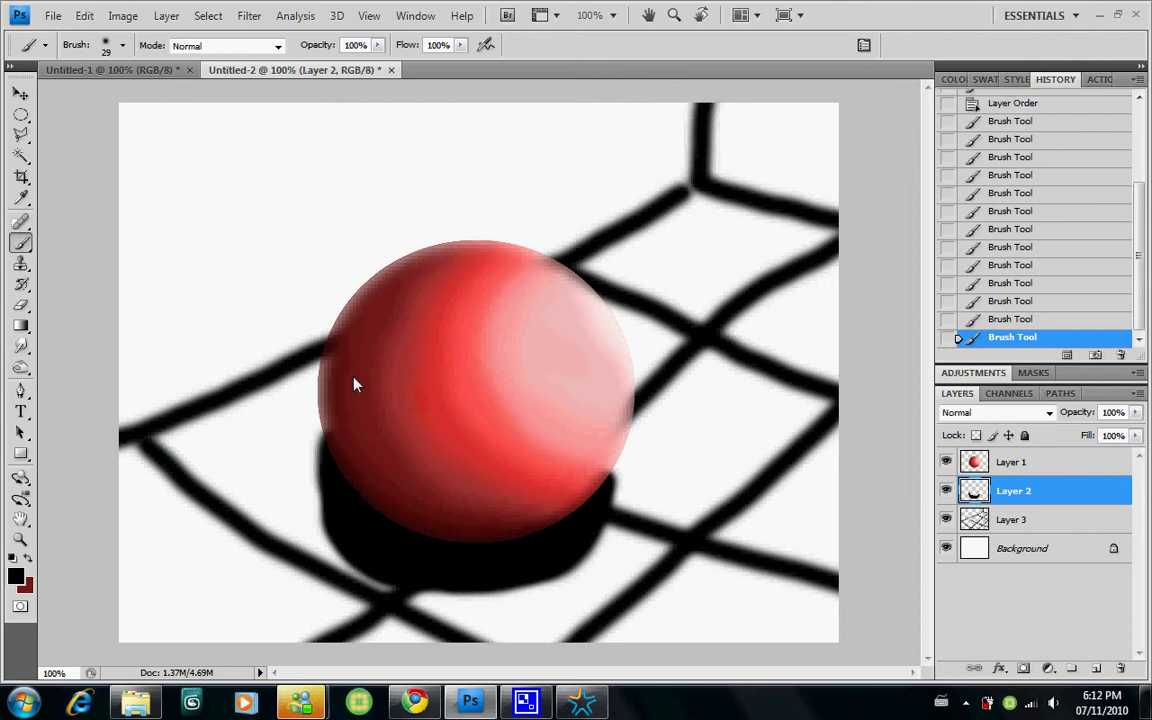
Step: Hide Layer 3's grid and erase the shadow's bottom and lower-right edges into a tighter shape
left_click(946, 519)
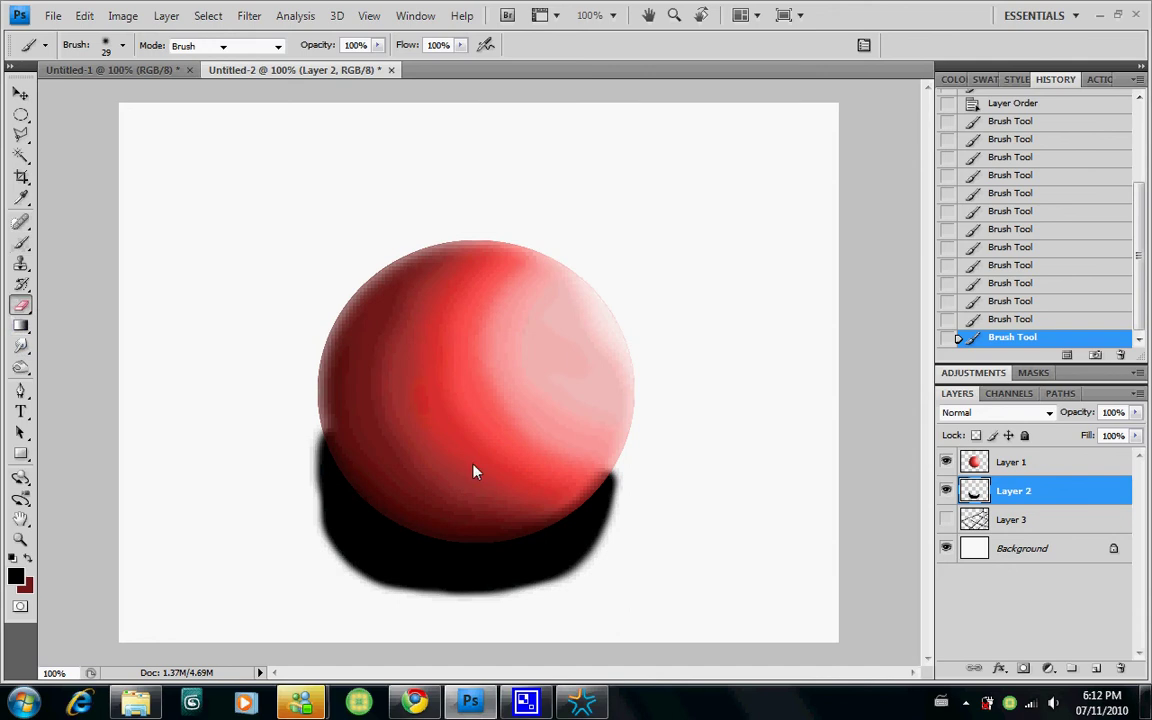
left_click(21, 305)
mouse_move(628, 508)
left_mouse_down()
mouse_move(562, 568)
mouse_move(458, 596)
mouse_move(583, 562)
mouse_move(523, 597)
mouse_move(553, 596)
mouse_move(631, 492)
mouse_move(621, 511)
mouse_move(632, 478)
left_mouse_up()
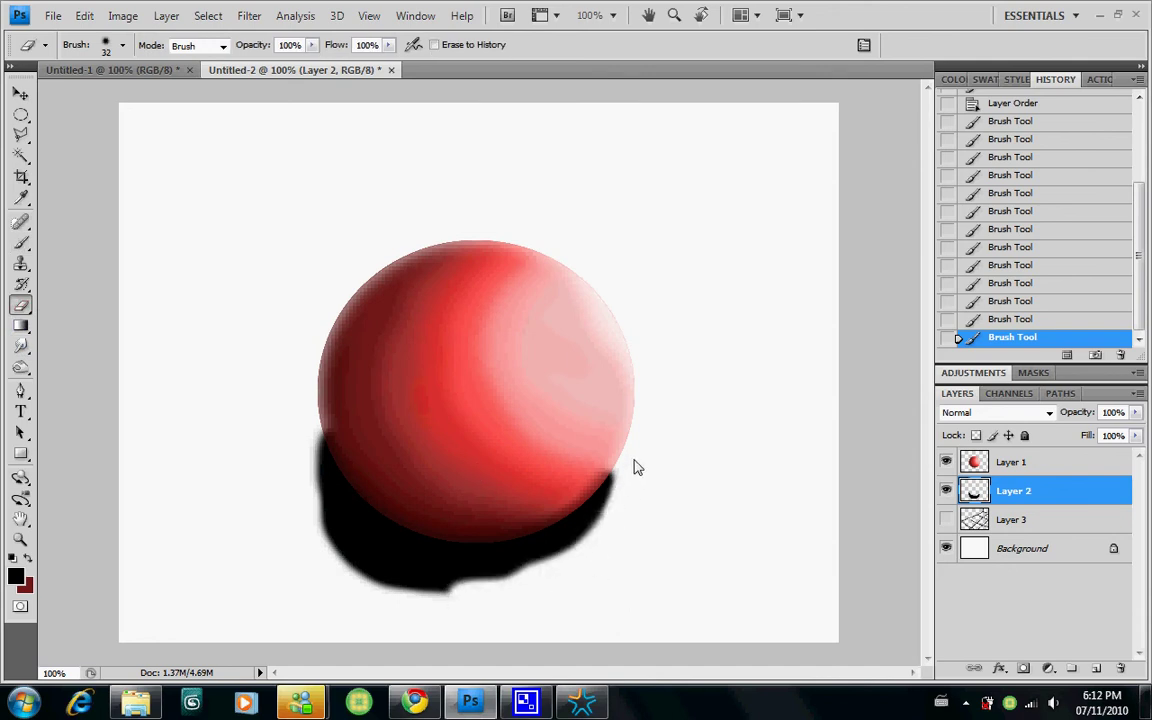
mouse_move(646, 573)
left_mouse_down()
mouse_move(520, 587)
mouse_move(355, 592)
mouse_move(506, 595)
mouse_move(496, 578)
mouse_move(547, 576)
mouse_move(625, 515)
left_mouse_up()
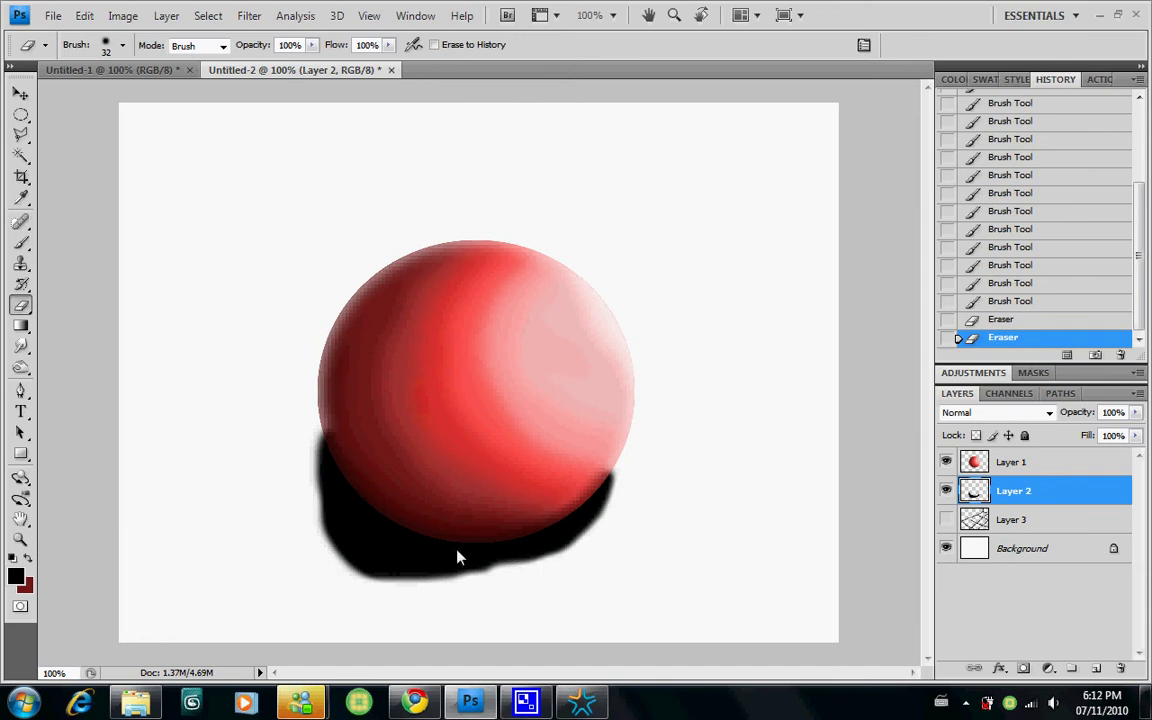
mouse_move(509, 581)
left_mouse_down()
mouse_move(401, 599)
mouse_move(311, 584)
left_mouse_up()
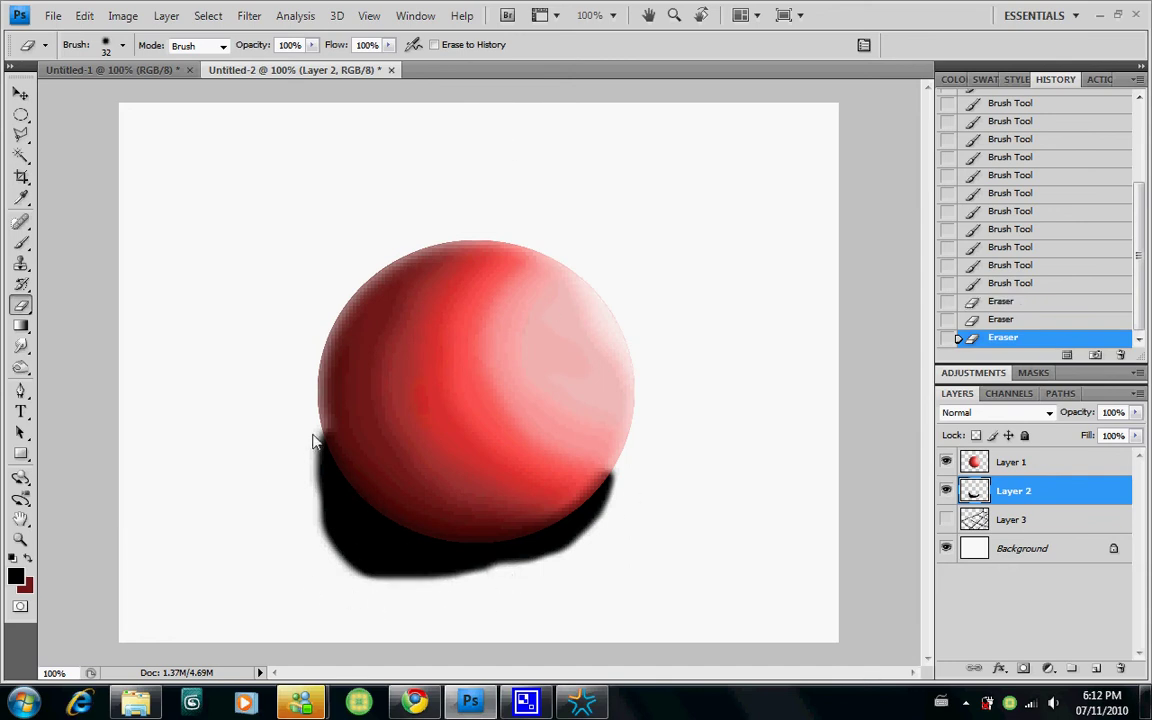
mouse_move(532, 571)
left_mouse_down()
mouse_move(575, 555)
mouse_move(609, 512)
left_mouse_up()
left_click_drag(532, 578, 661, 540)
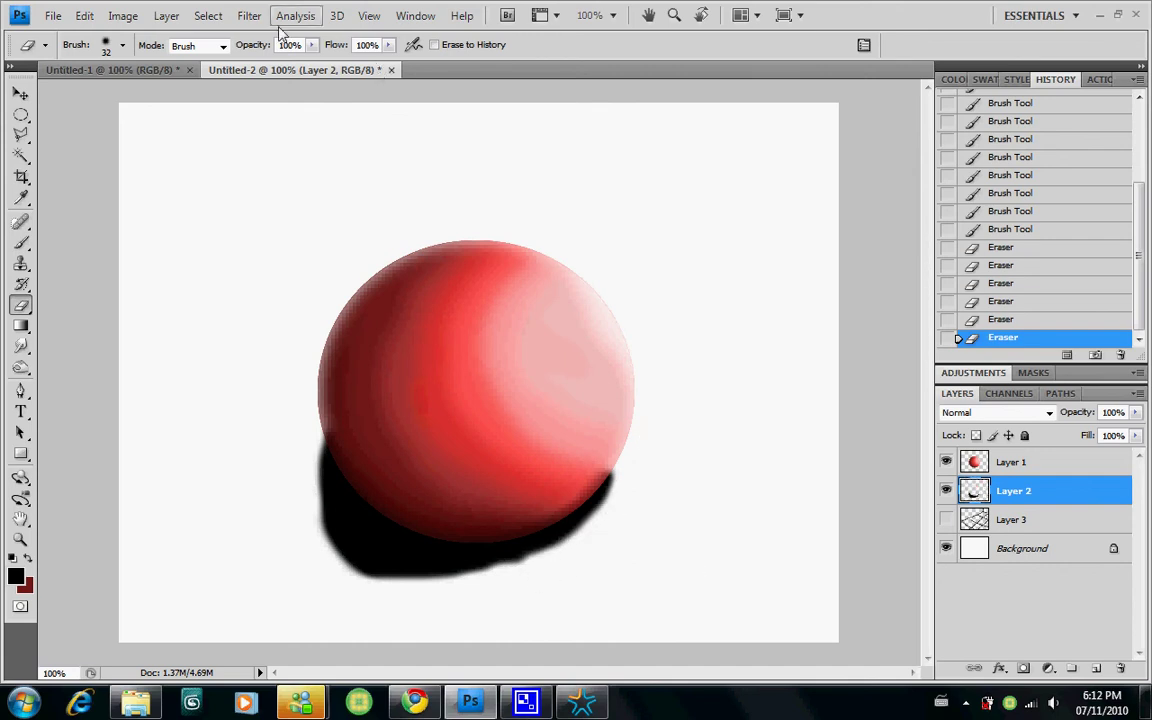
Step: Blur the black shadow with a 4.4-pixel Gaussian Blur
left_click(249, 15)
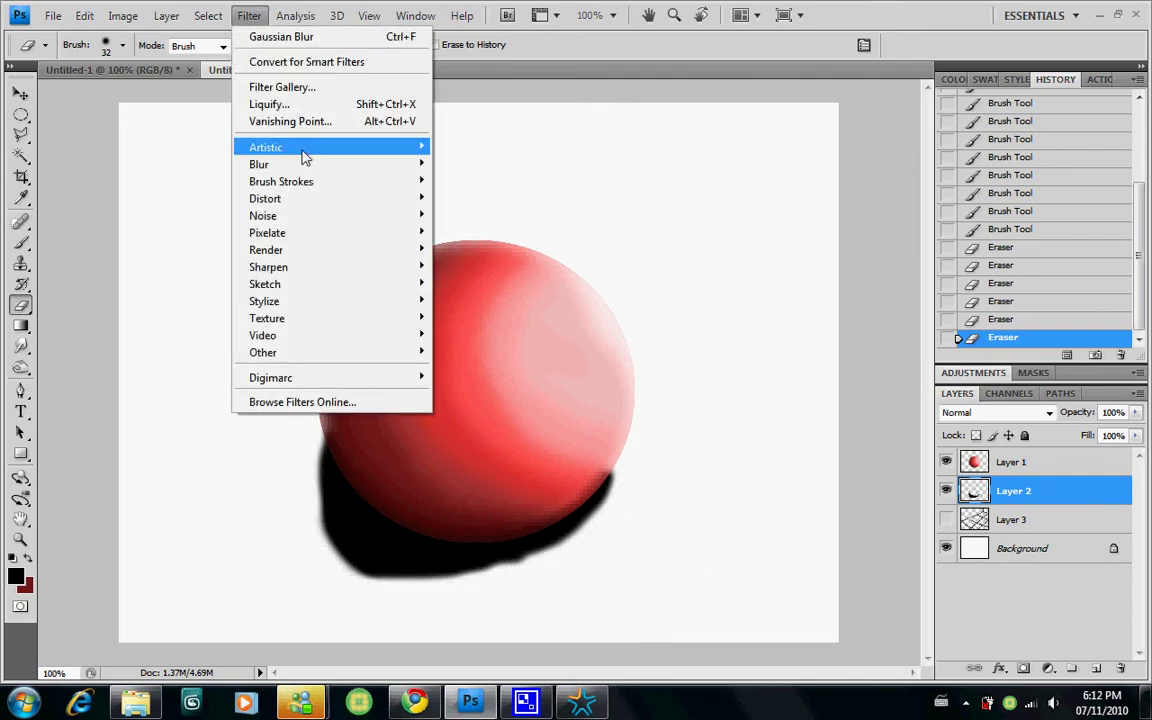
mouse_move(298, 165)
left_click(470, 229)
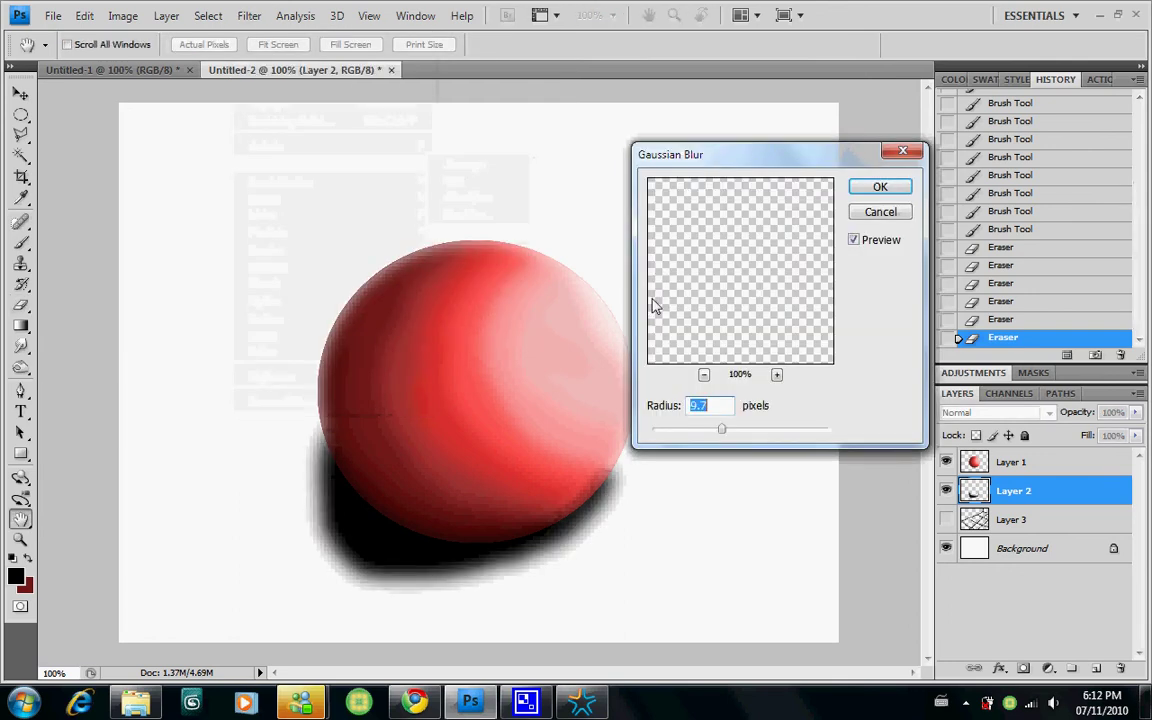
left_click_drag(722, 429, 694, 432)
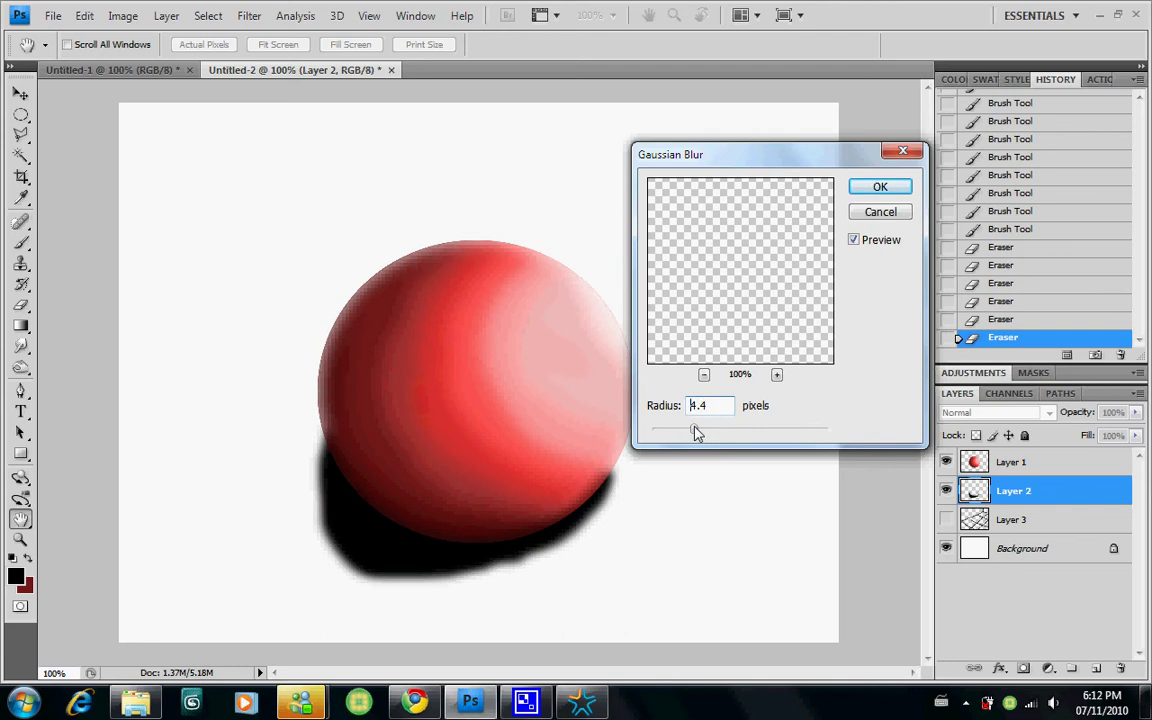
left_click(880, 186)
Step: Erase a stray shadow edge and add a new empty layer above Layer 1
mouse_move(531, 572)
left_mouse_down()
mouse_move(494, 581)
mouse_move(583, 550)
mouse_move(490, 604)
mouse_move(518, 568)
left_mouse_up()
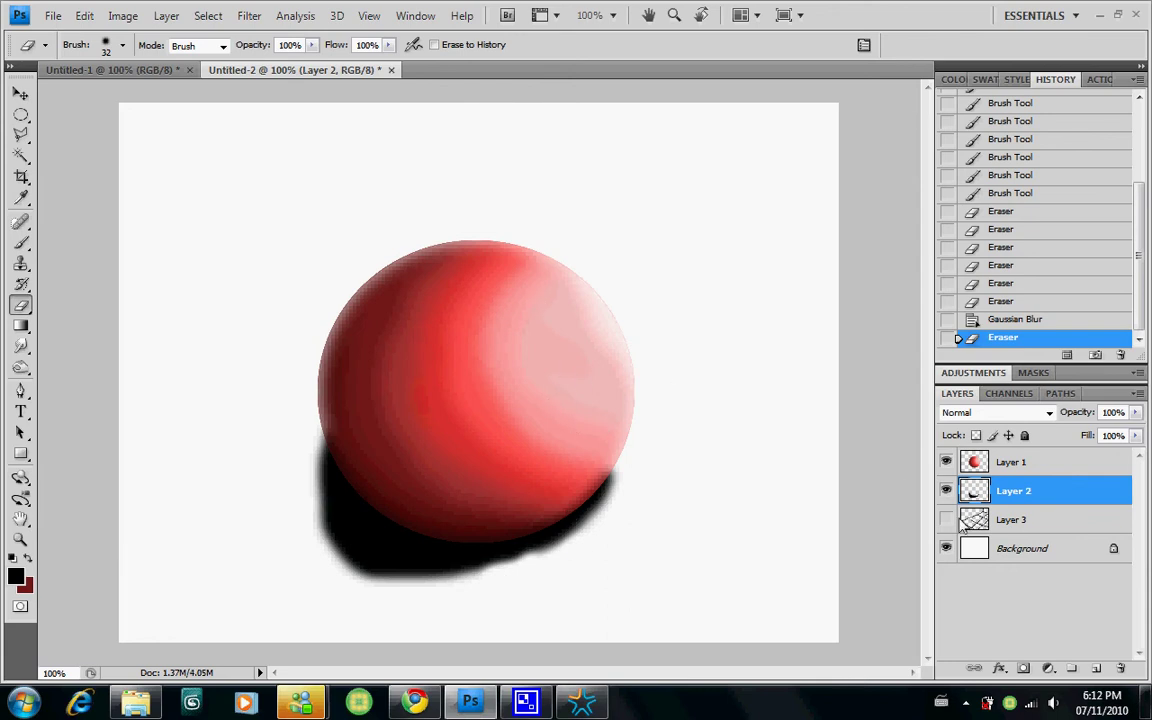
left_click(1010, 463)
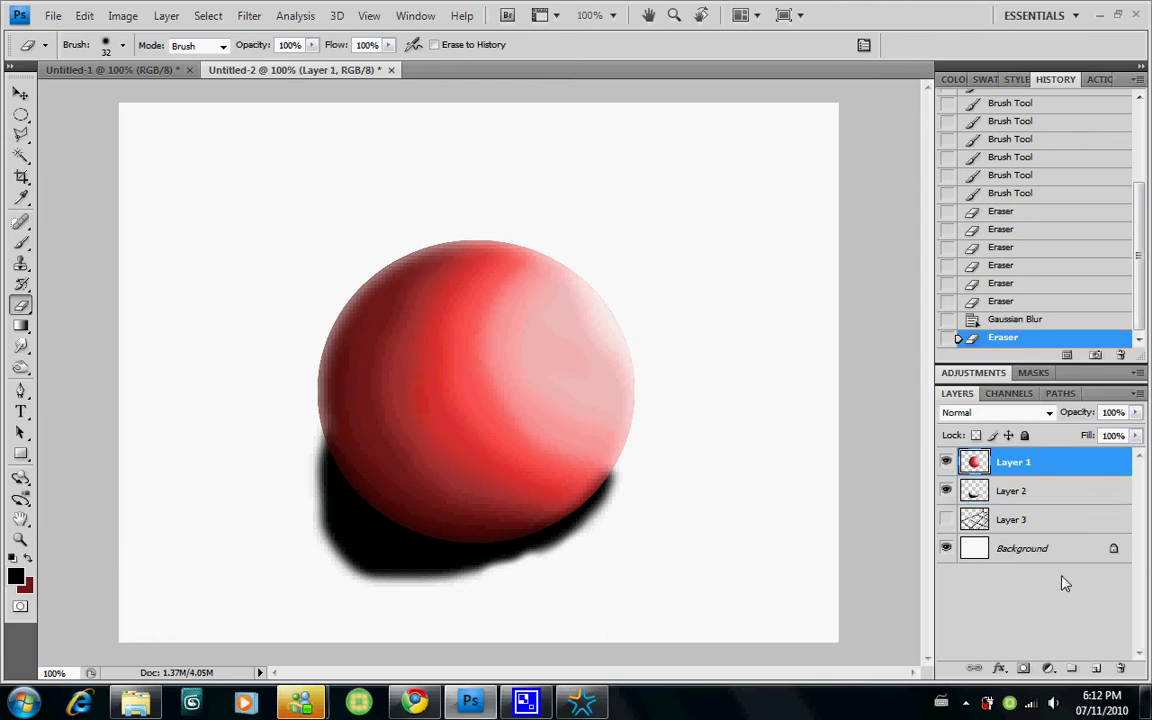
left_click(1096, 669)
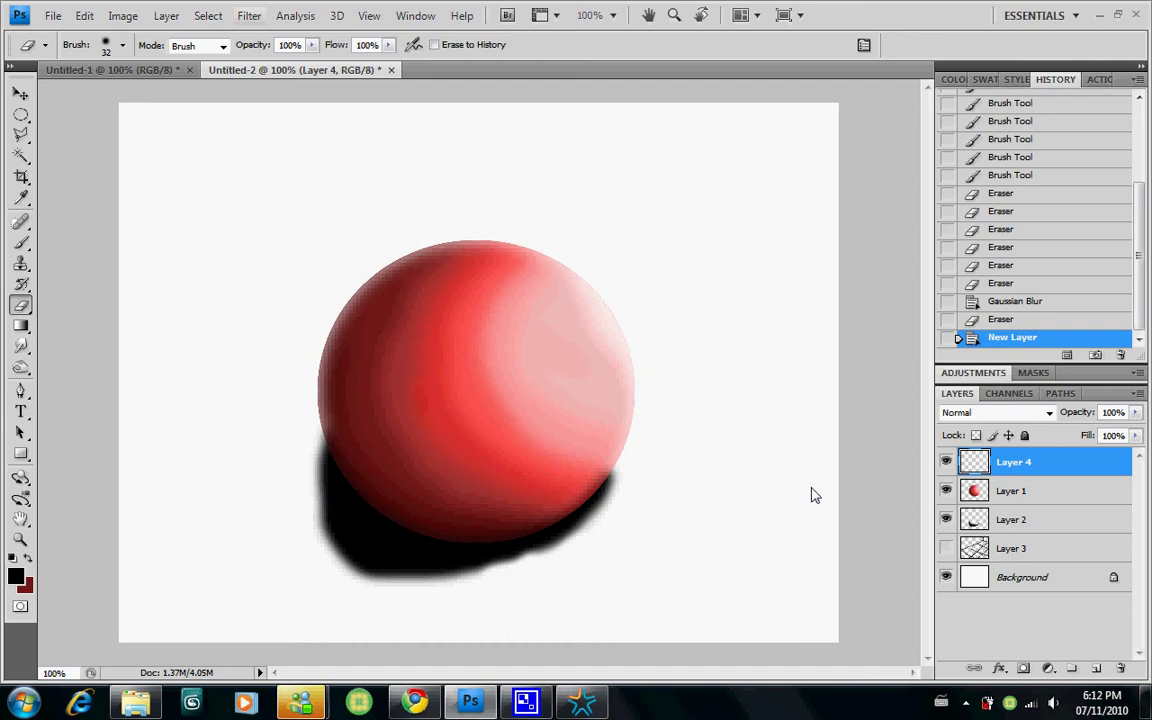
Step: Set the foreground colour to a dark green
left_click(20, 580)
left_click_drag(596, 384, 596, 332)
left_click(468, 334)
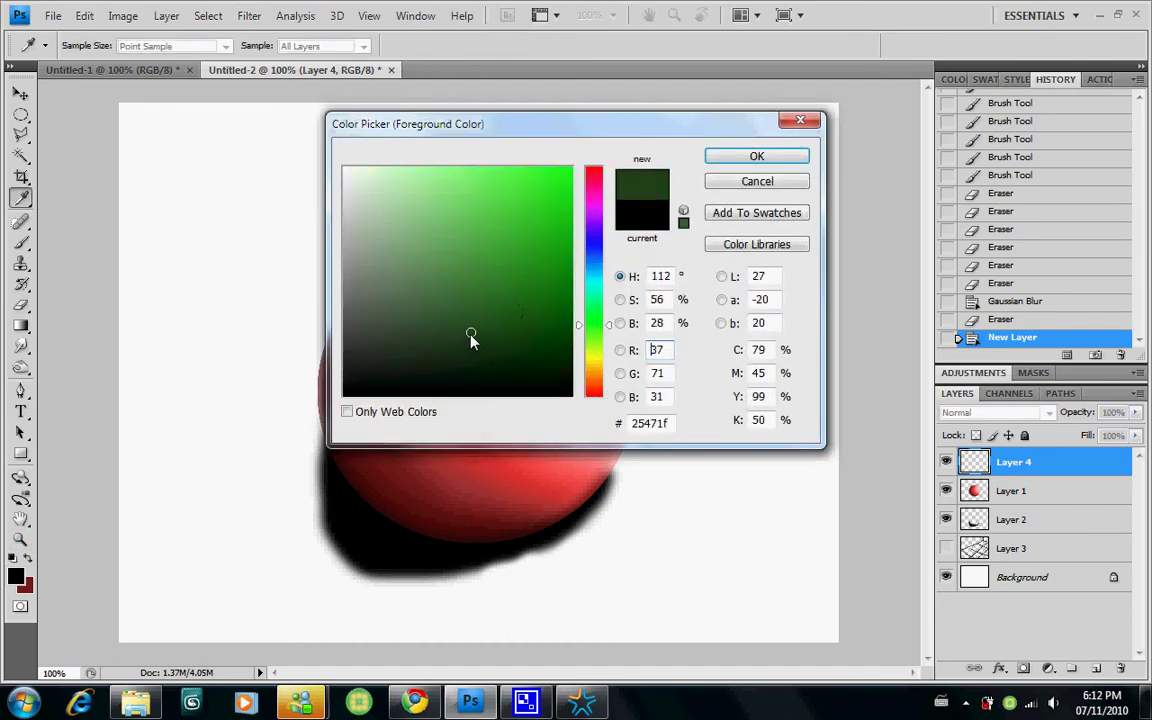
left_click(745, 158)
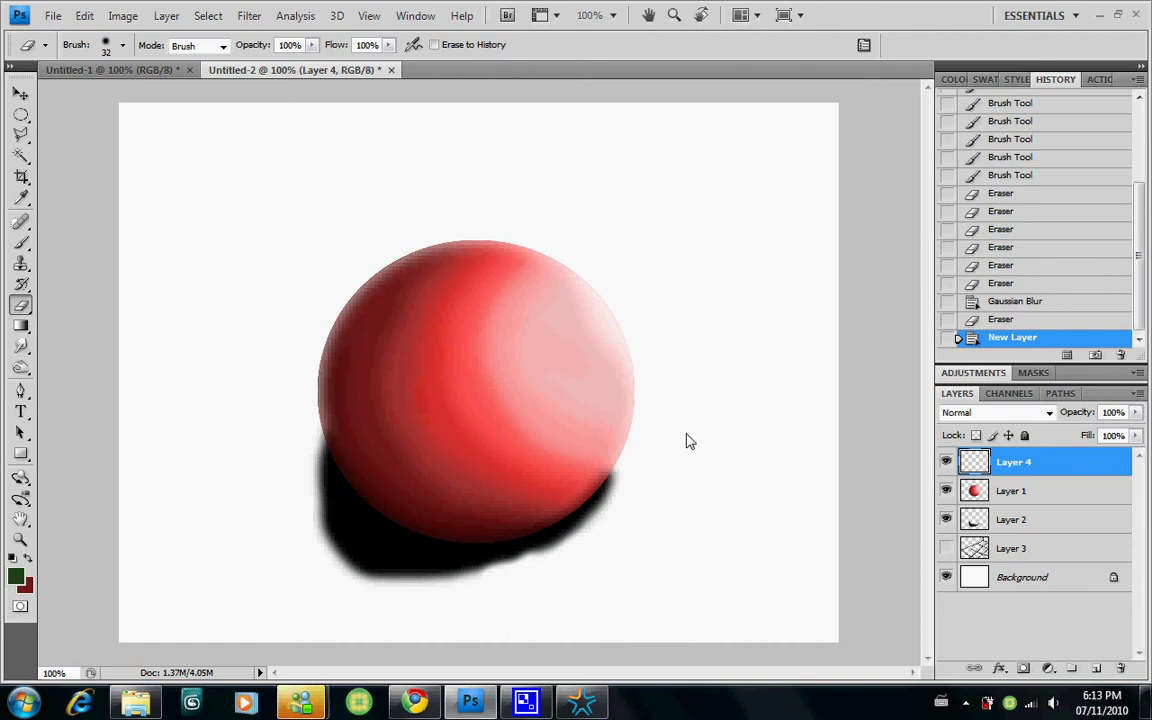
Step: Fill Layer 4 with dark green and move it just above Background
key("ctrl+BackSpace")
key("ctrl+z")
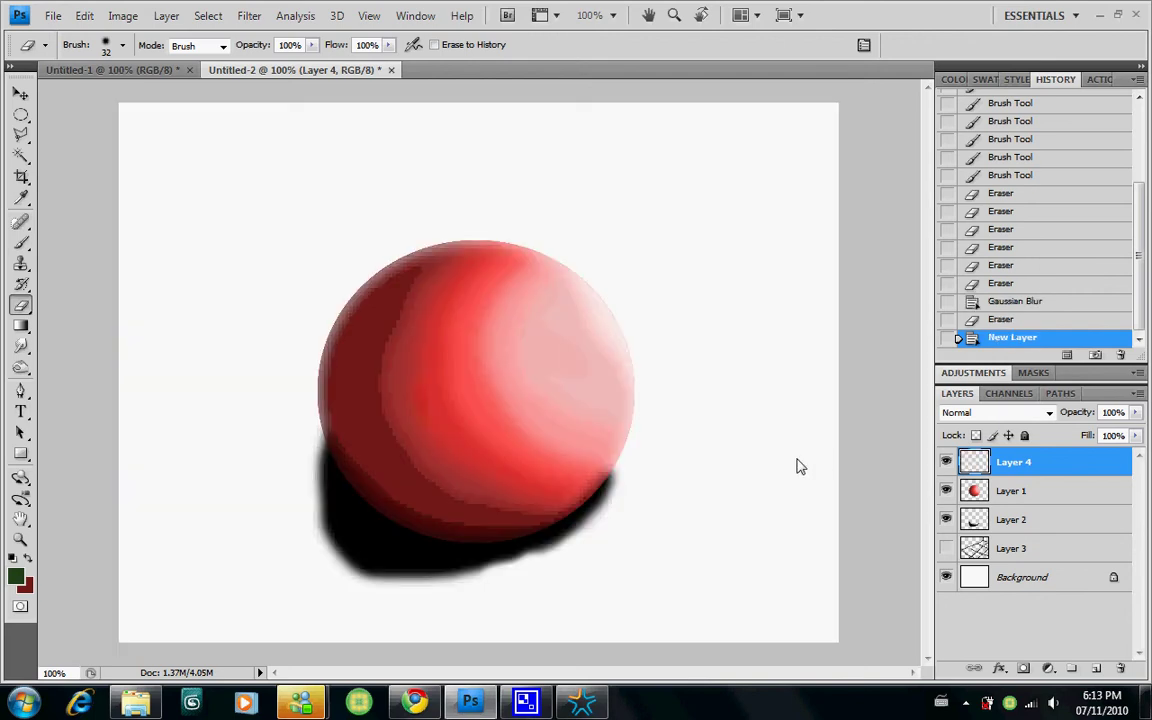
key("x")
key("ctrl+BackSpace")
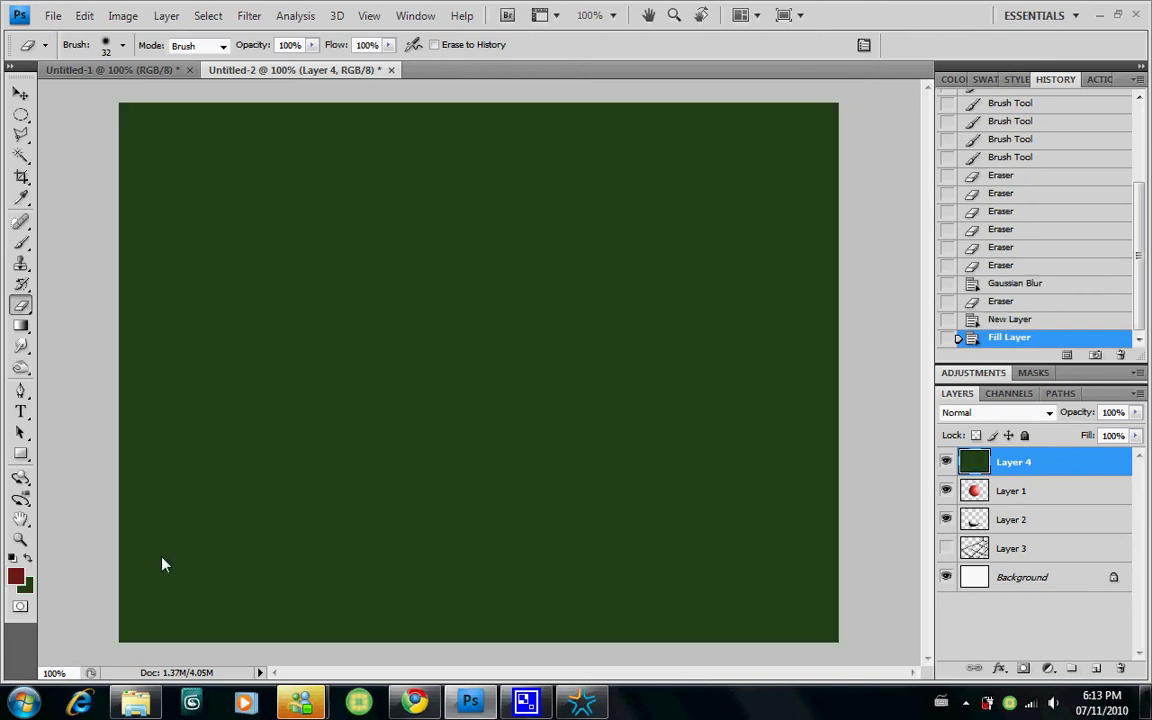
left_click_drag(1018, 470, 1003, 563)
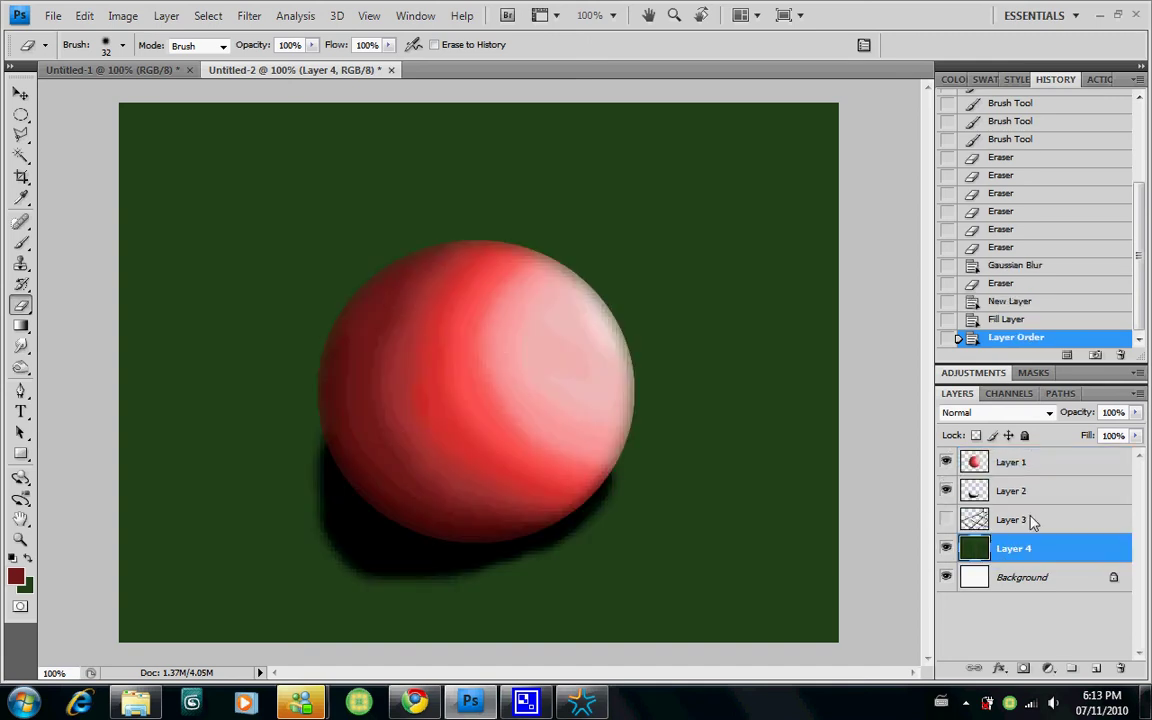
Step: Delete the grid layer, Layer 3, then open the Filter menu
left_click(952, 525)
left_click(947, 521)
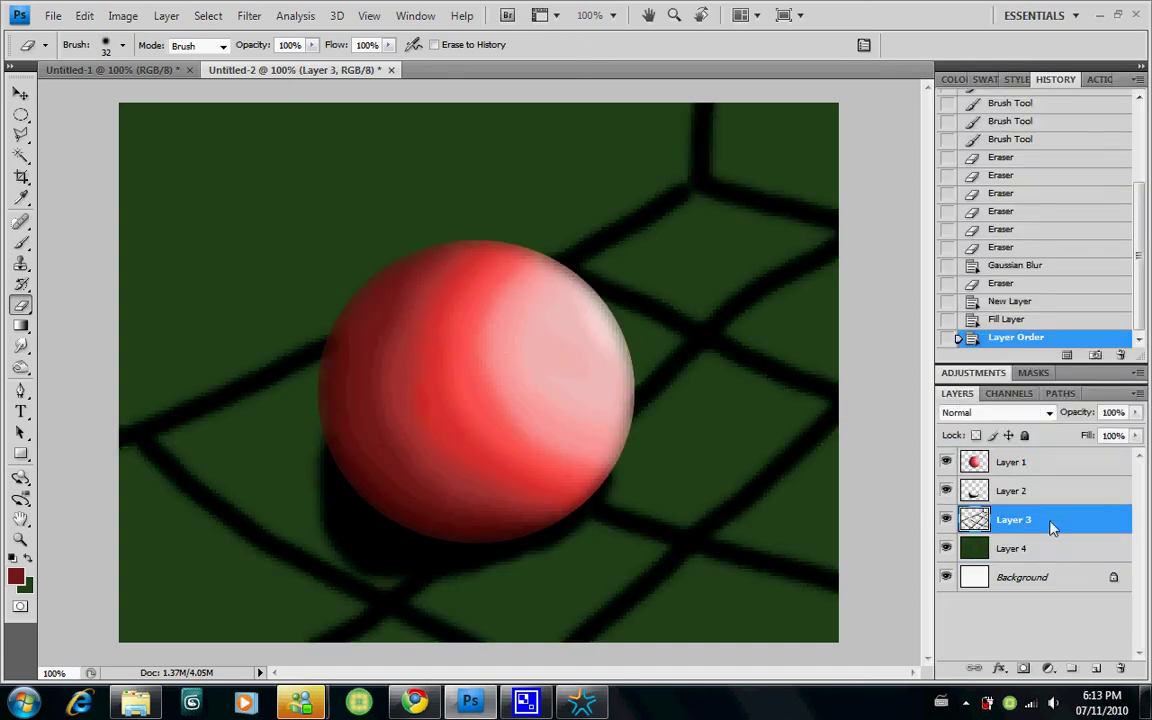
right_click(1049, 528)
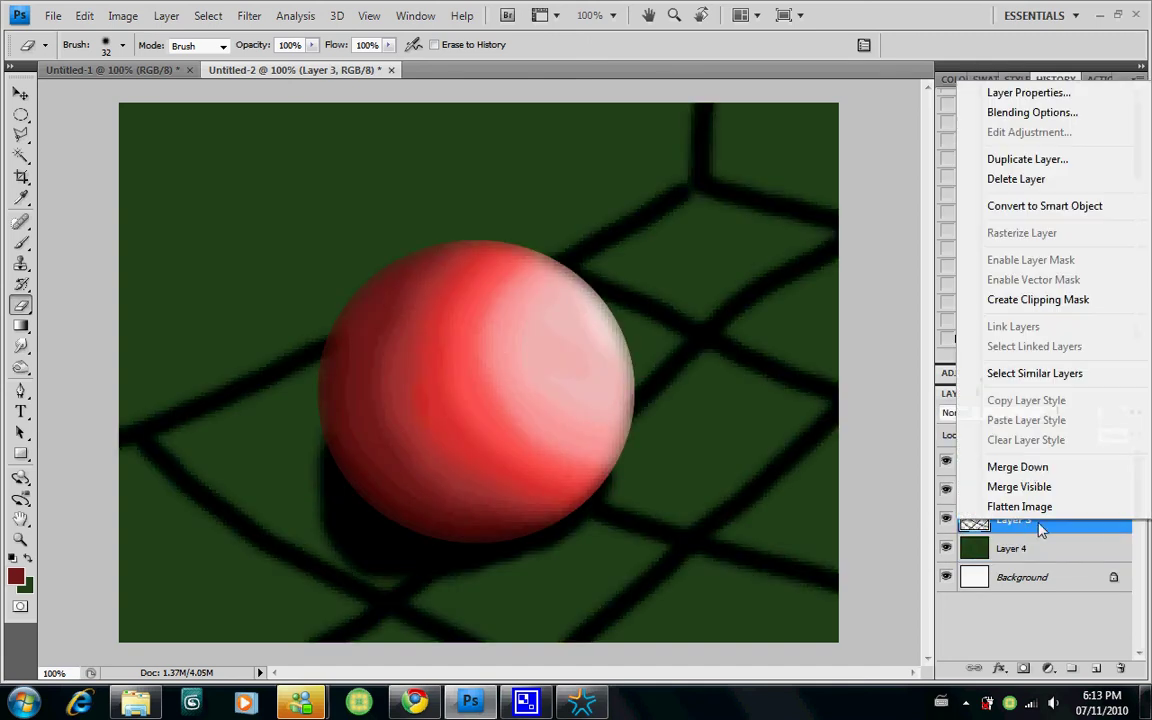
left_click(1030, 179)
left_click(506, 277)
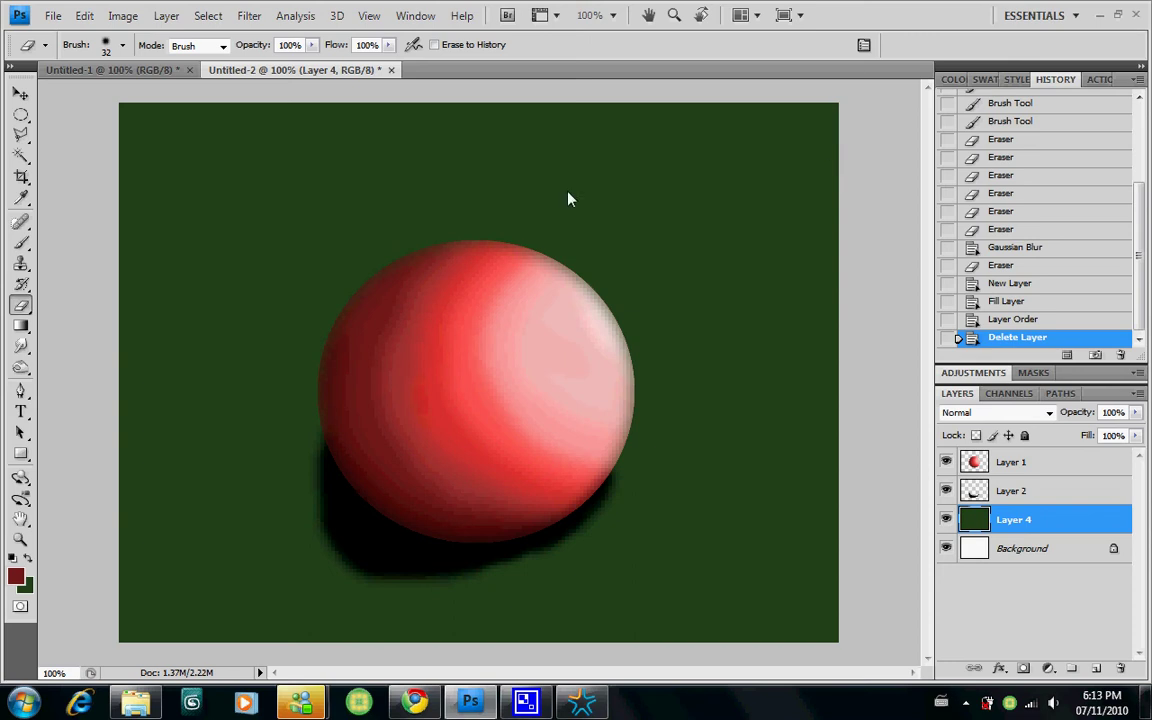
left_click(243, 25)
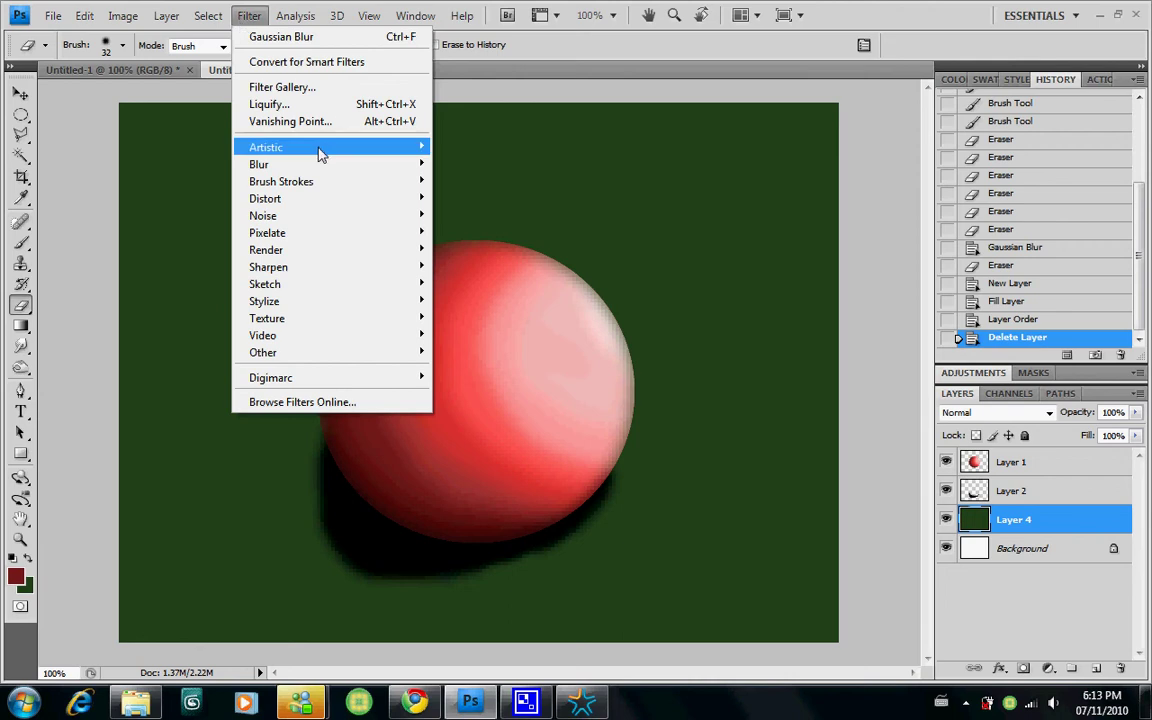
Step: With the Gradient tool, change the gradient's starting stop to black (000000), ending in dark green
mouse_move(317, 172)
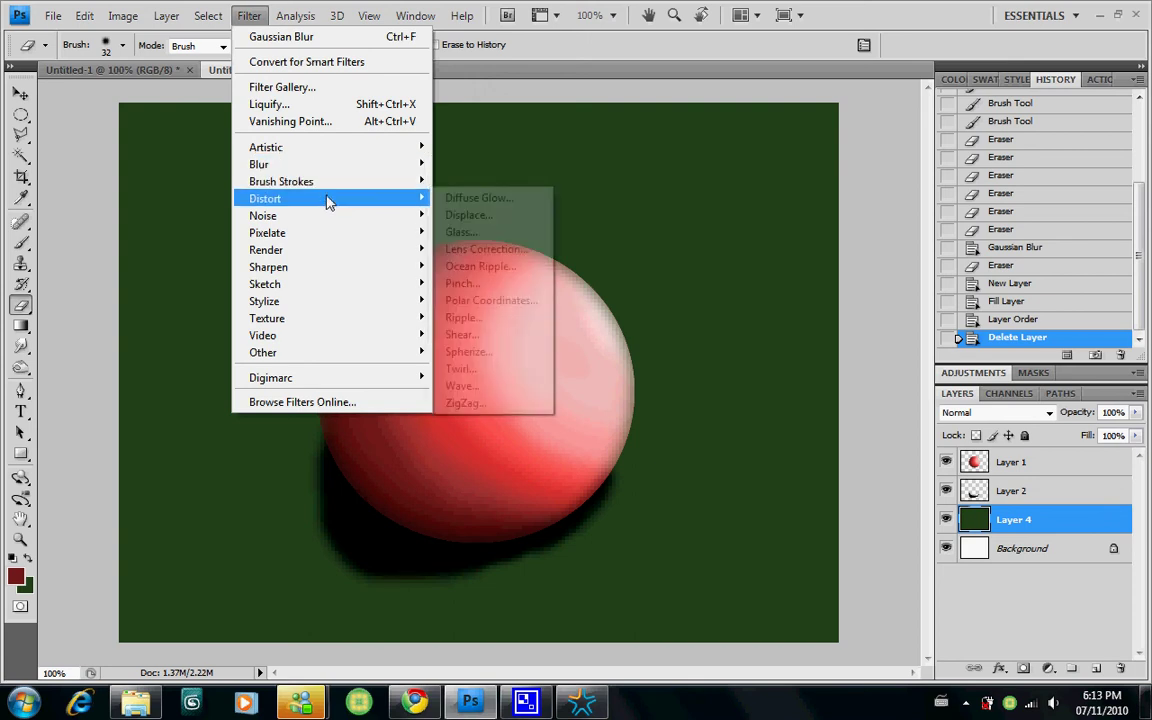
left_click(635, 224)
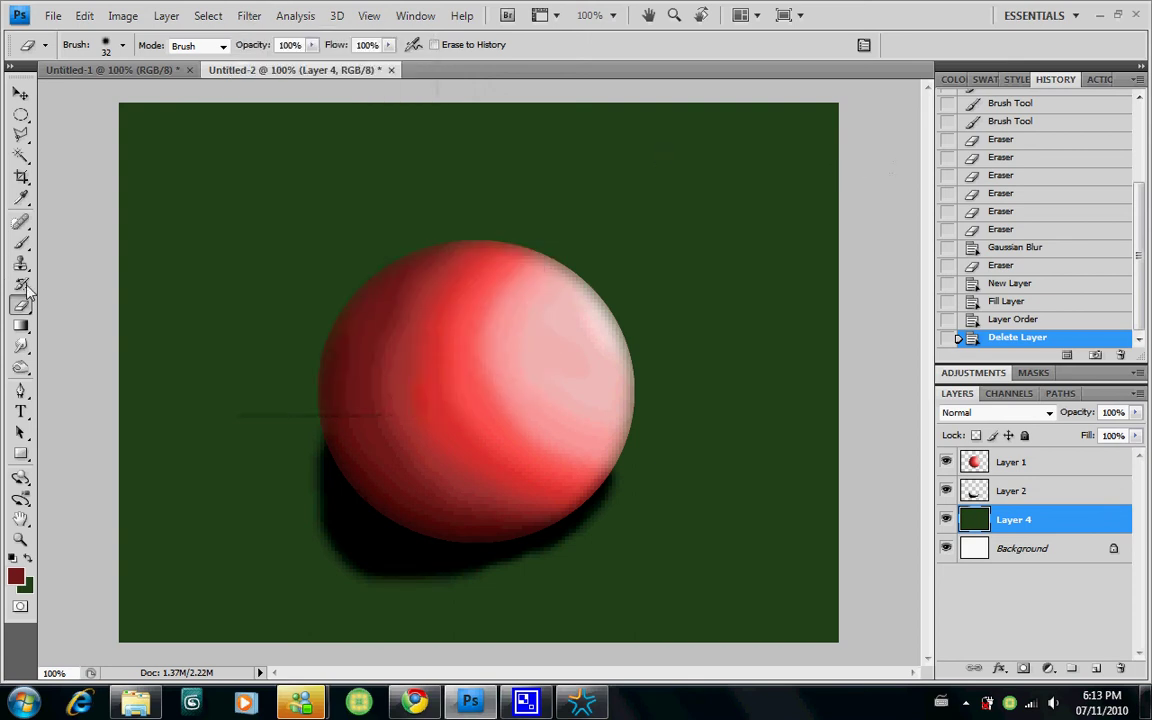
left_click(21, 324)
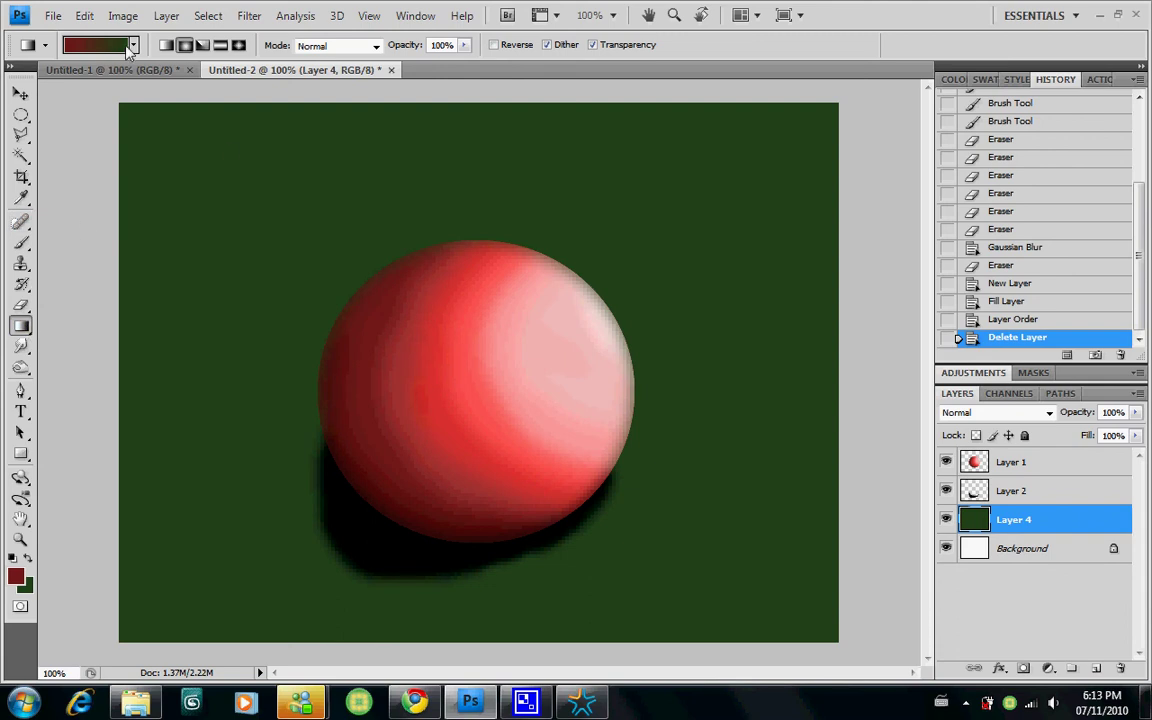
left_click(97, 44)
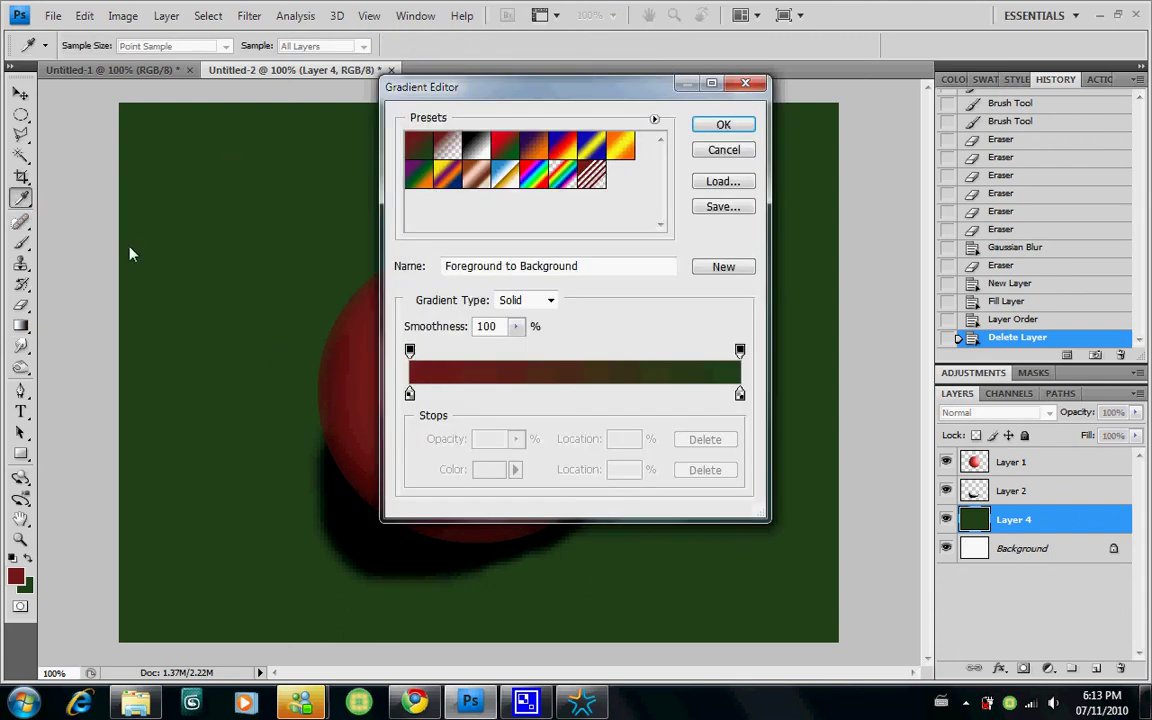
double_click(409, 394)
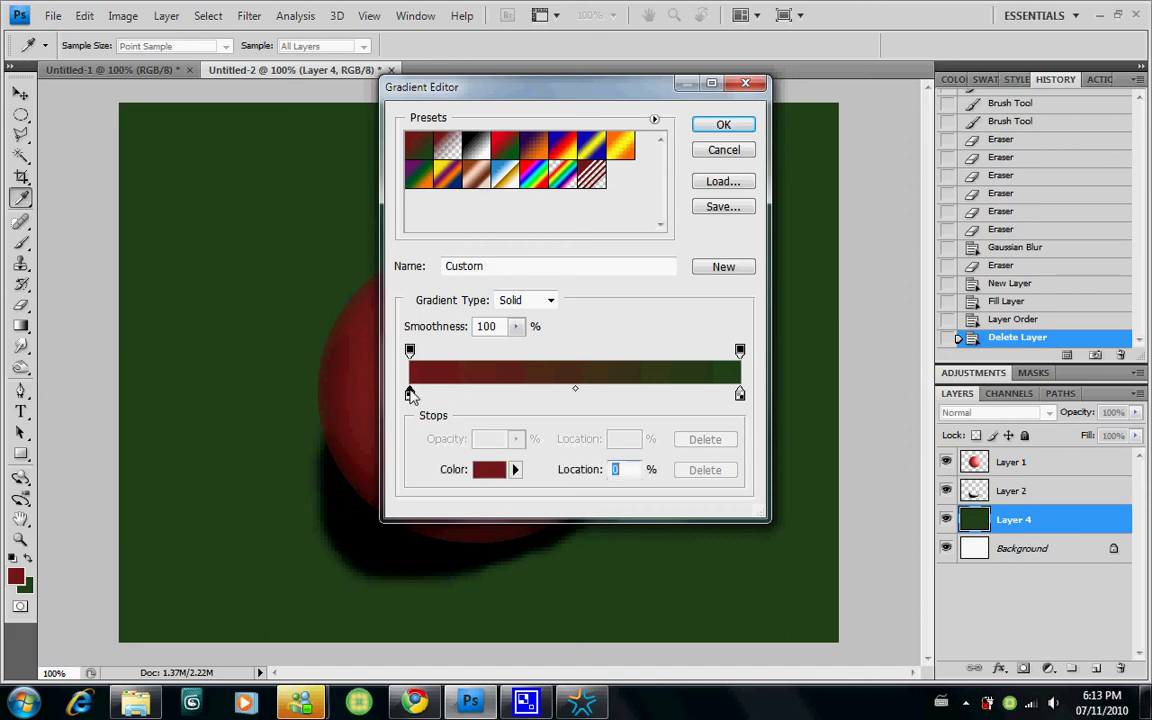
left_click_drag(416, 371, 345, 396)
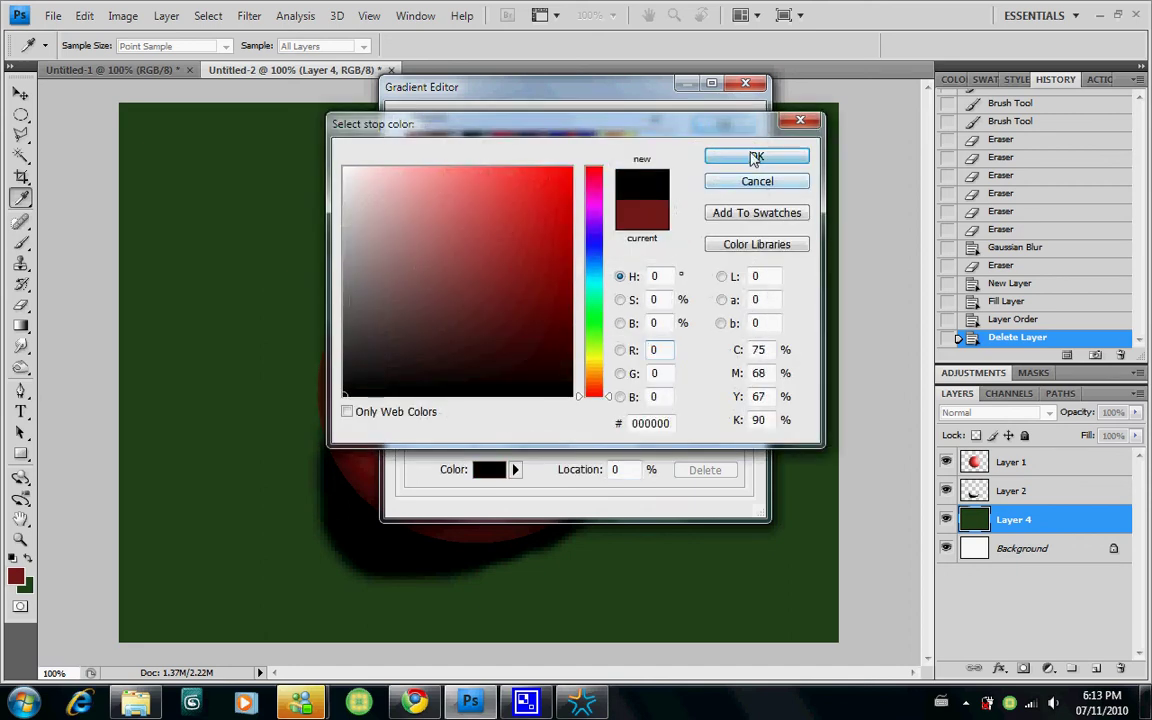
left_click(748, 156)
left_click(722, 126)
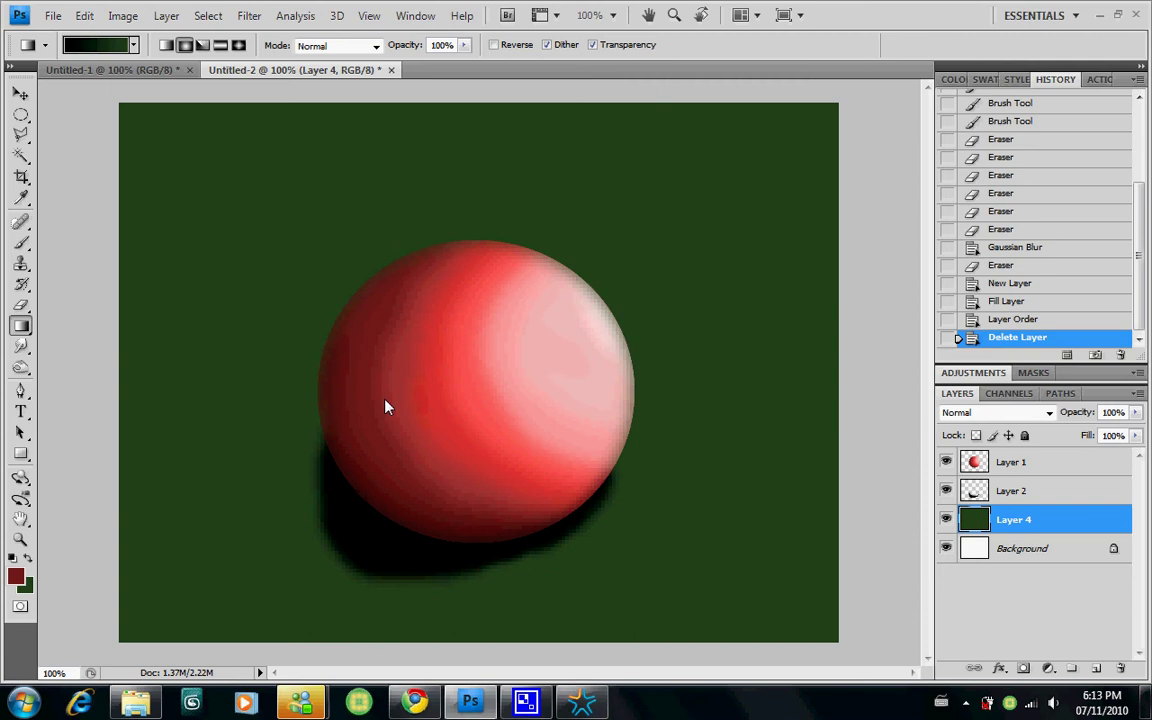
Step: Turn on Reverse and draw the radial gradient from the sphere centre to the bottom-left
left_click_drag(476, 366, 120, 645)
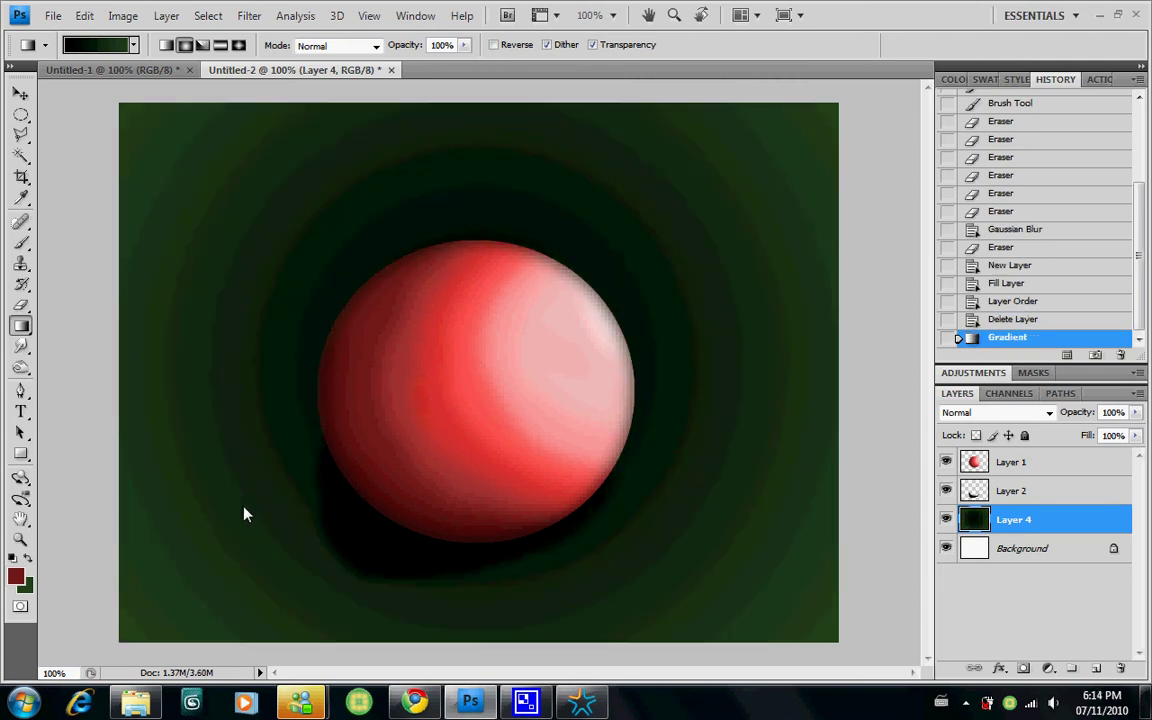
key("ctrl+z")
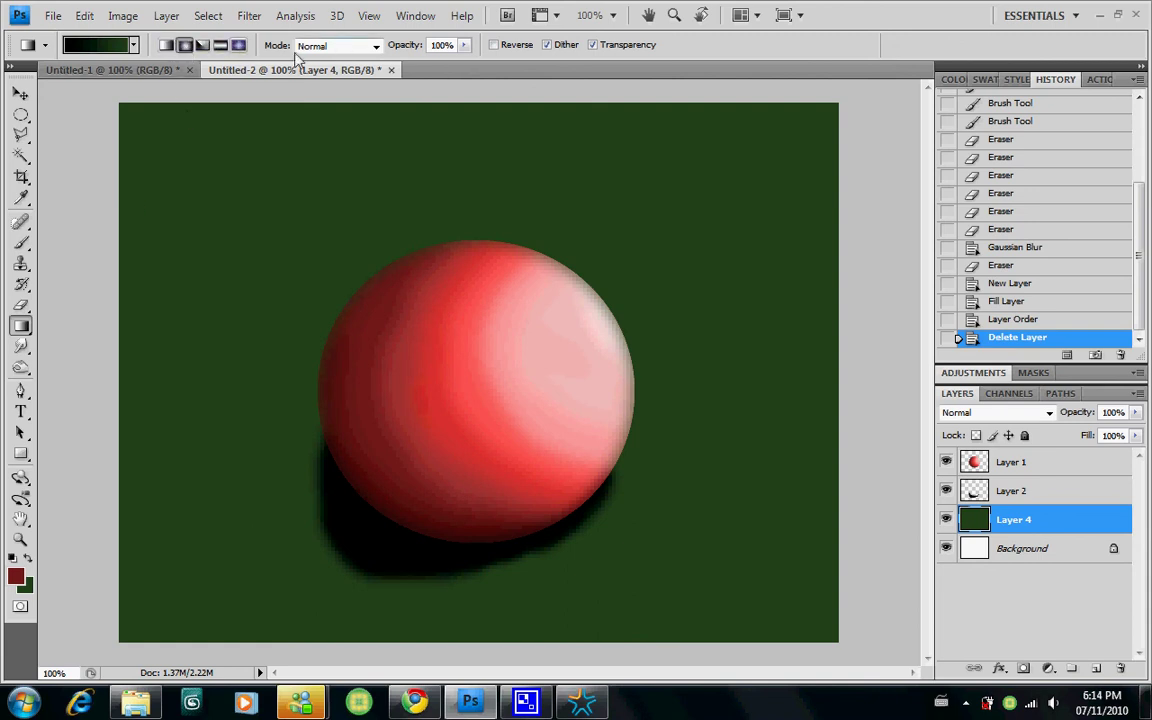
left_click(493, 45)
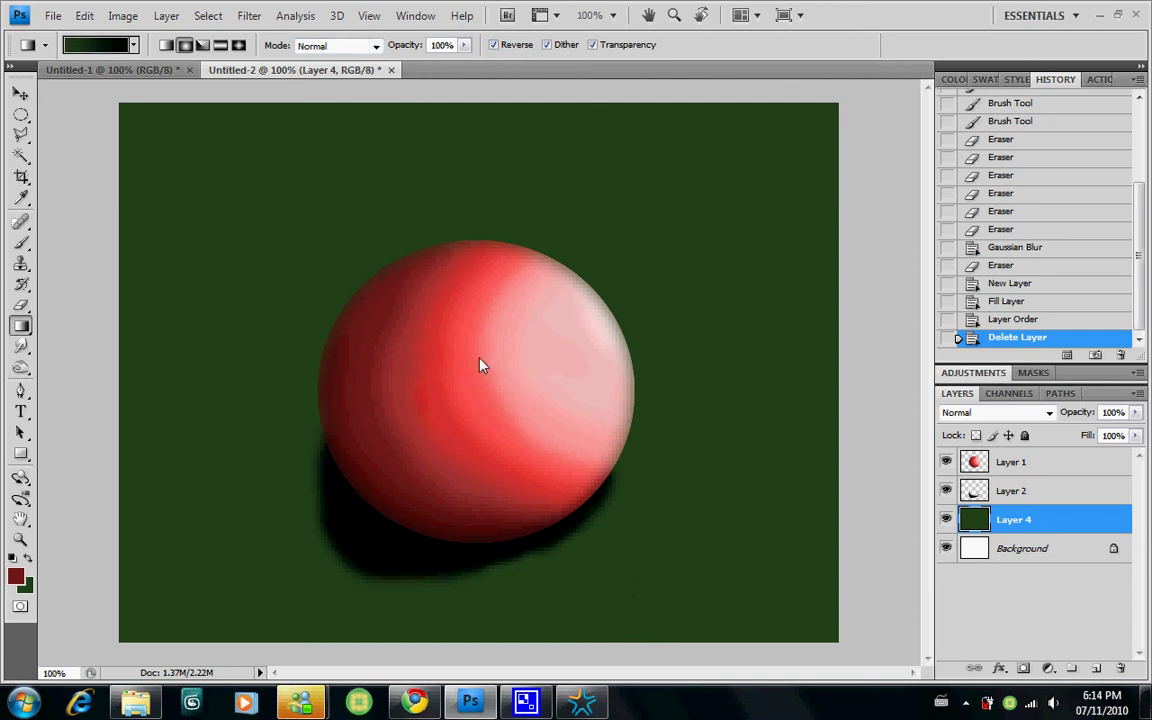
left_click_drag(482, 365, 121, 642)
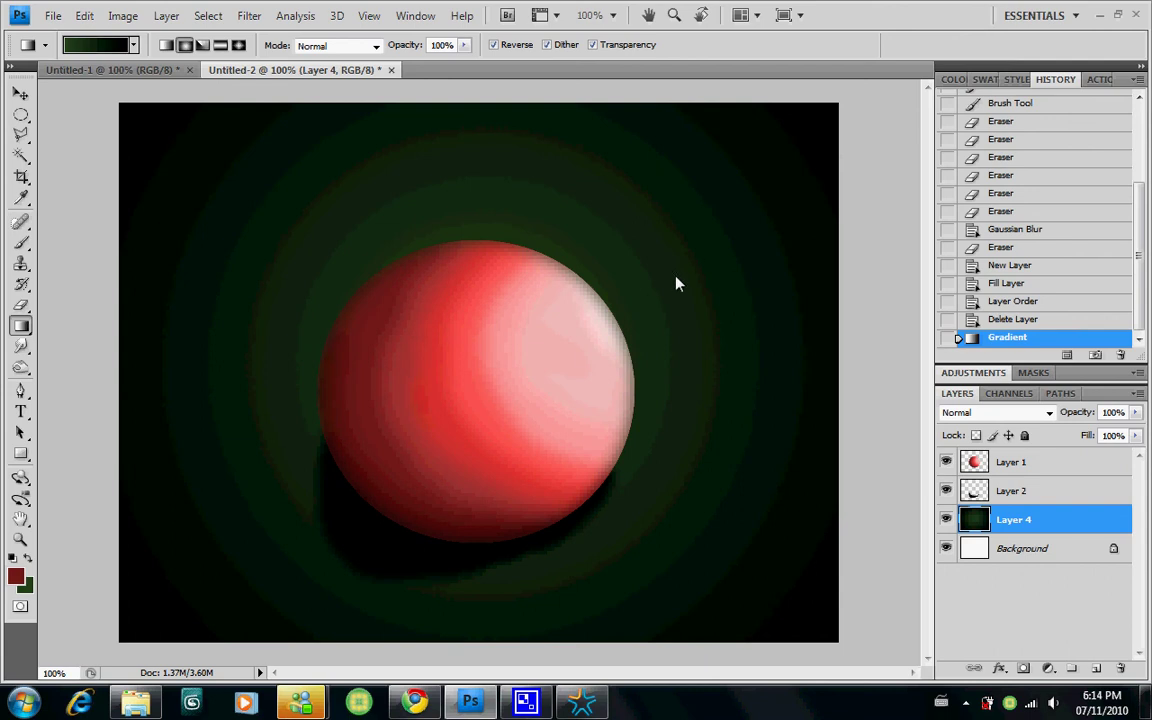
Step: Redraw the radial gradient from the upper right toward the lower left several times
left_click_drag(685, 266, 106, 642)
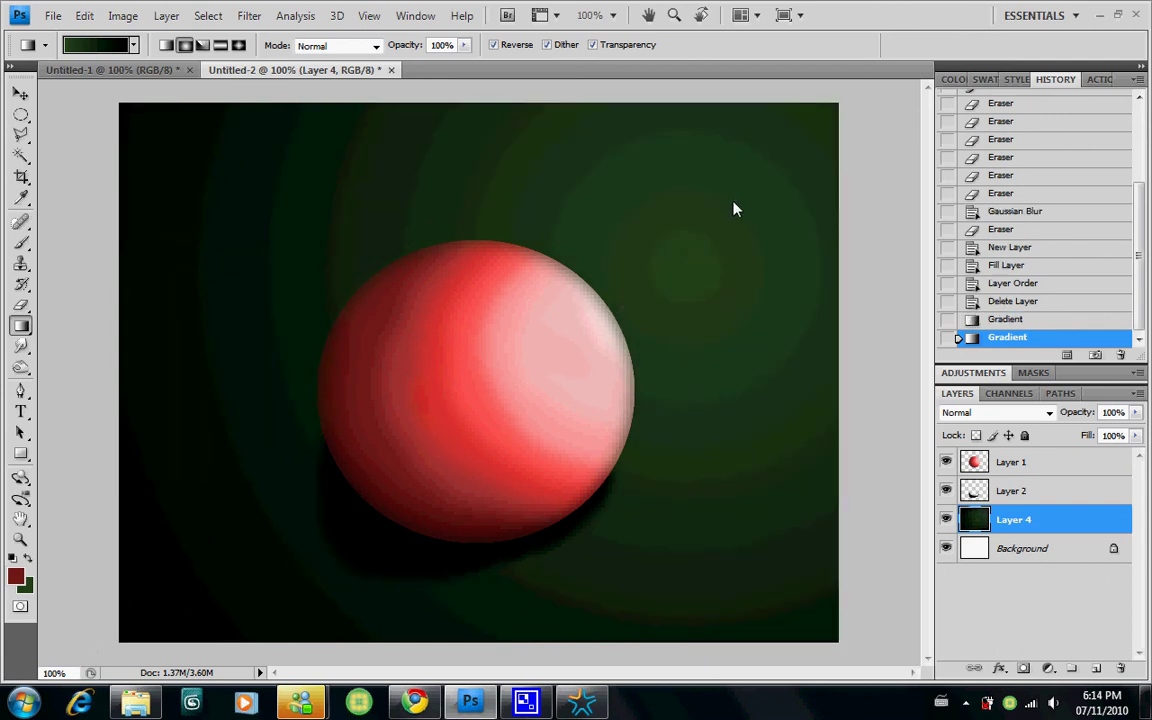
left_click_drag(712, 206, 279, 545)
left_click_drag(122, 637, 150, 600)
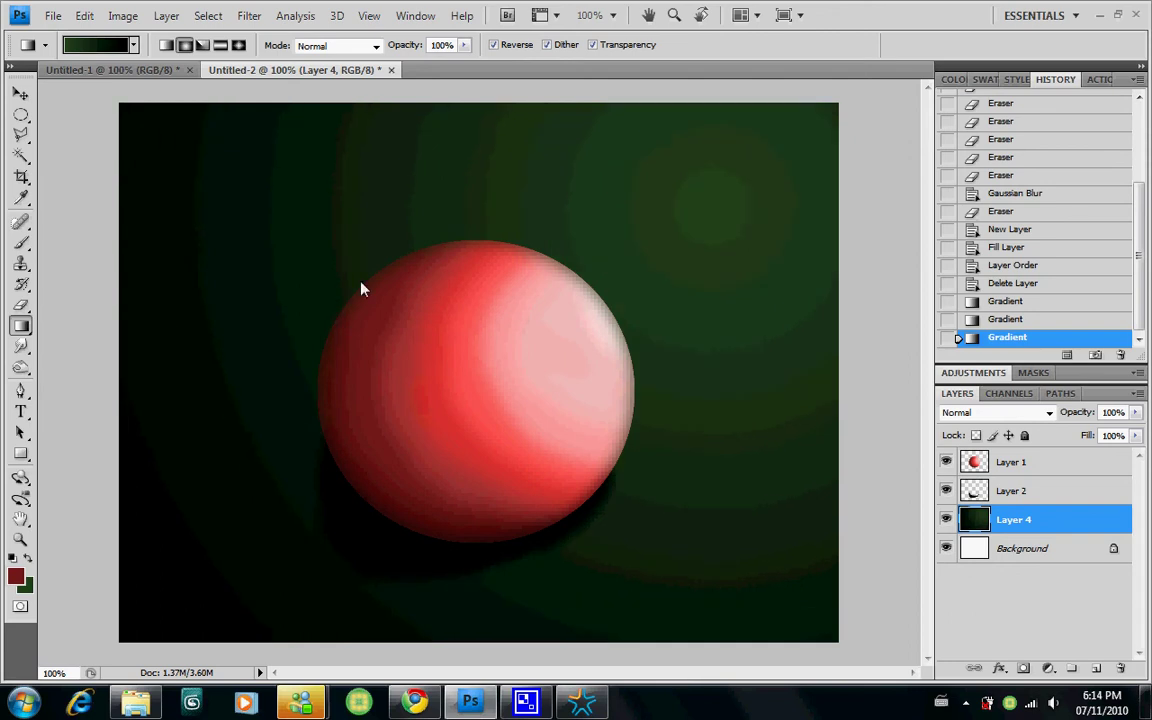
left_click_drag(812, 288, 104, 645)
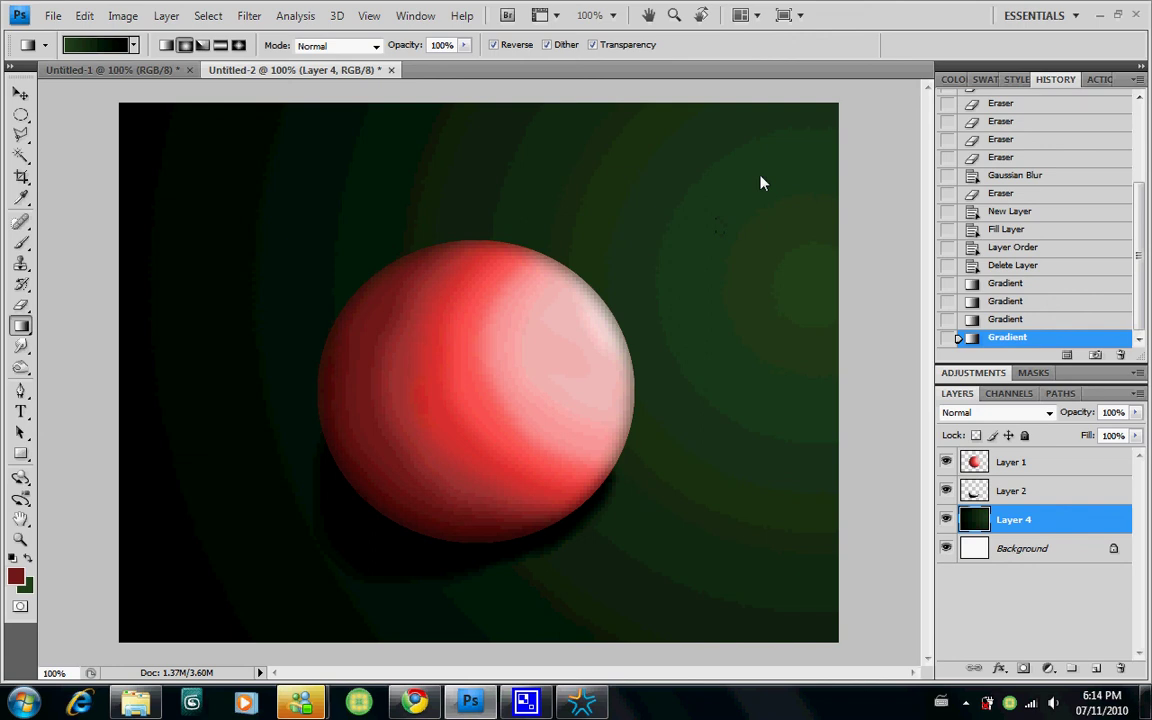
mouse_move(307, 549)
left_mouse_down()
mouse_move(123, 630)
mouse_move(114, 647)
left_mouse_up()
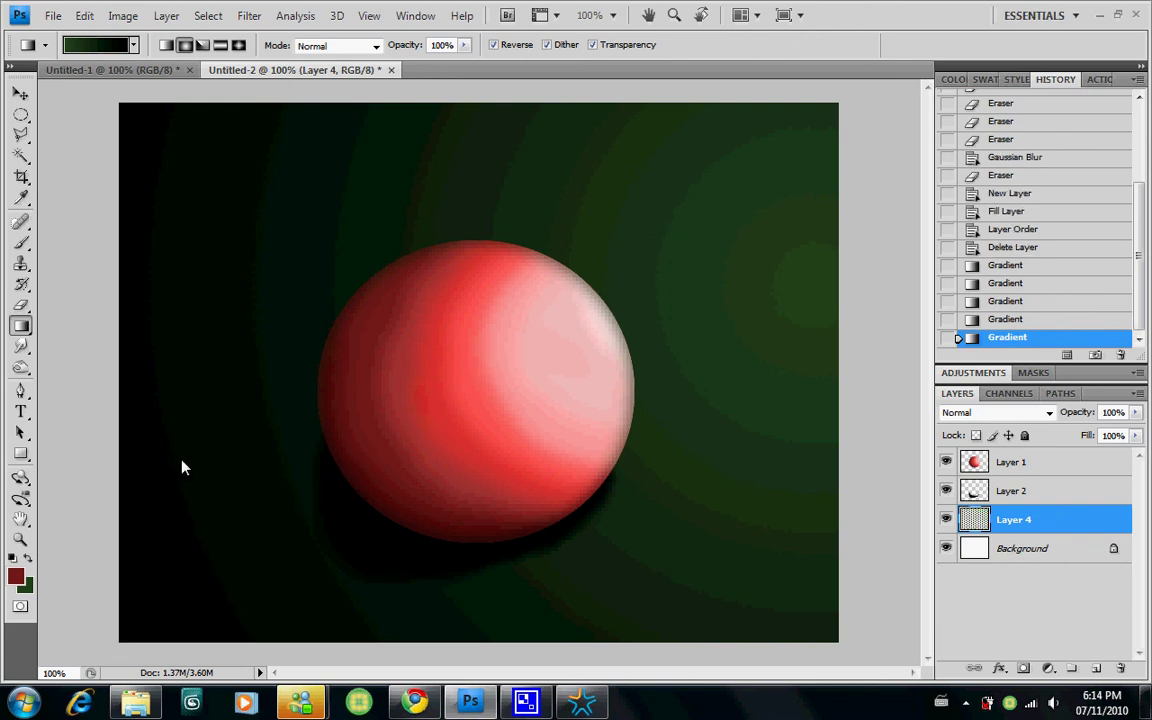
Step: Try a white end stop for an upper-right glow gradient, then undo it
left_click(117, 50)
mouse_move(740, 395)
left_mouse_down()
mouse_move(576, 395)
mouse_move(740, 394)
left_mouse_up()
double_click(740, 394)
left_click_drag(445, 282, 276, 107)
left_click(757, 156)
left_click(730, 123)
left_click_drag(778, 193, 107, 645)
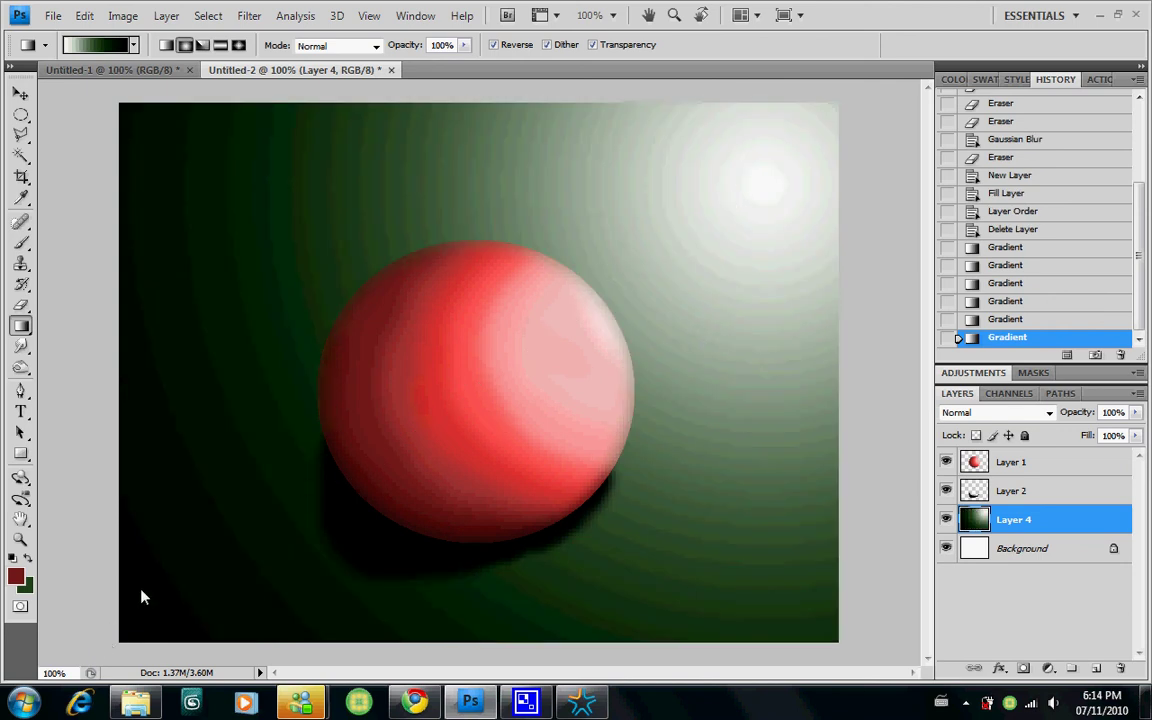
key("ctrl+z")
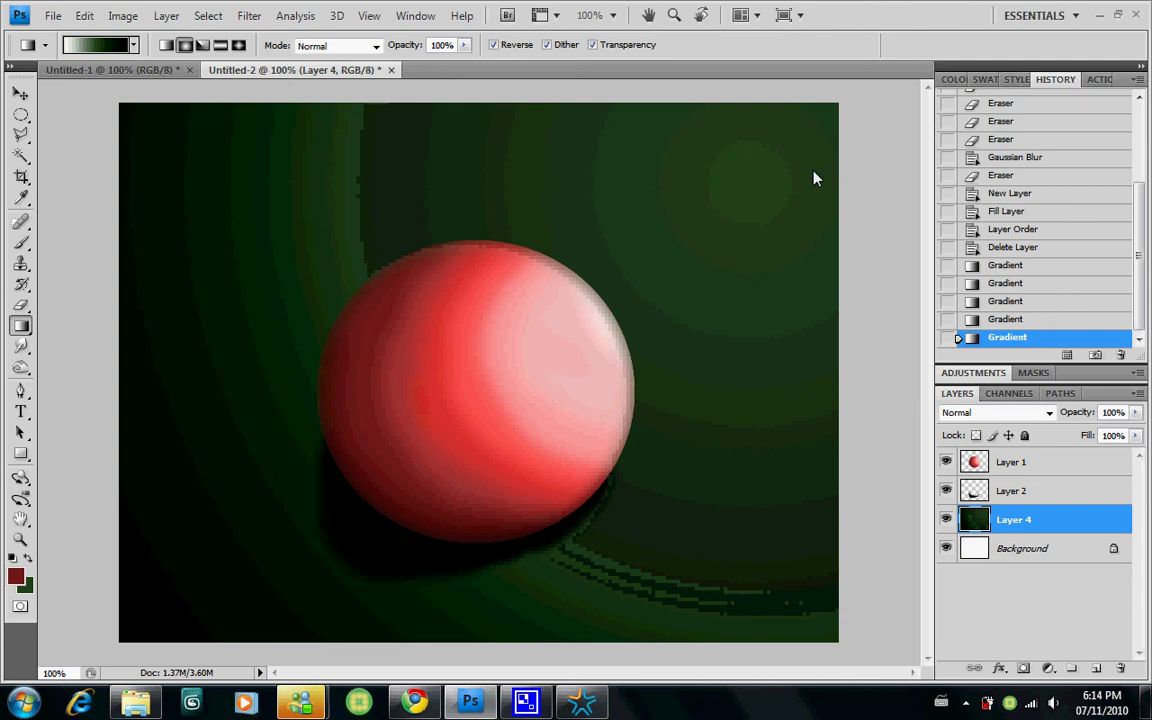
Step: Try a gradient from the top-right corner, undo it, and select the gradient's end stop
left_click_drag(838, 102, 115, 590)
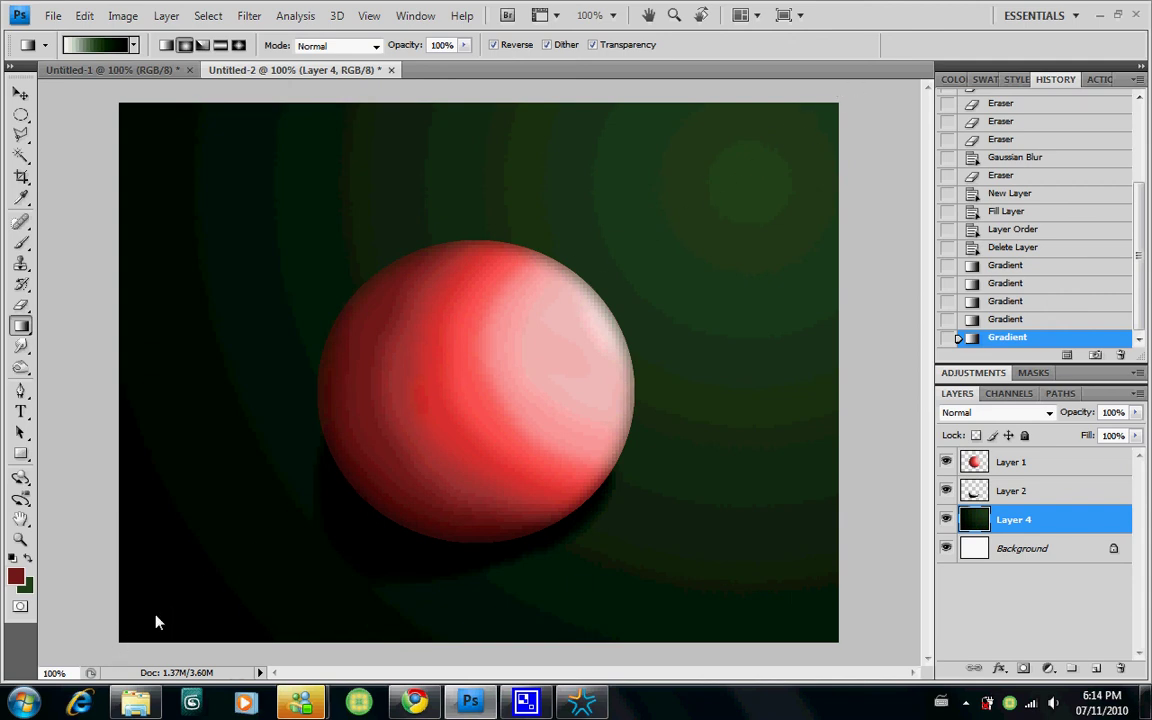
key("ctrl+z")
left_click(110, 44)
left_click(739, 395)
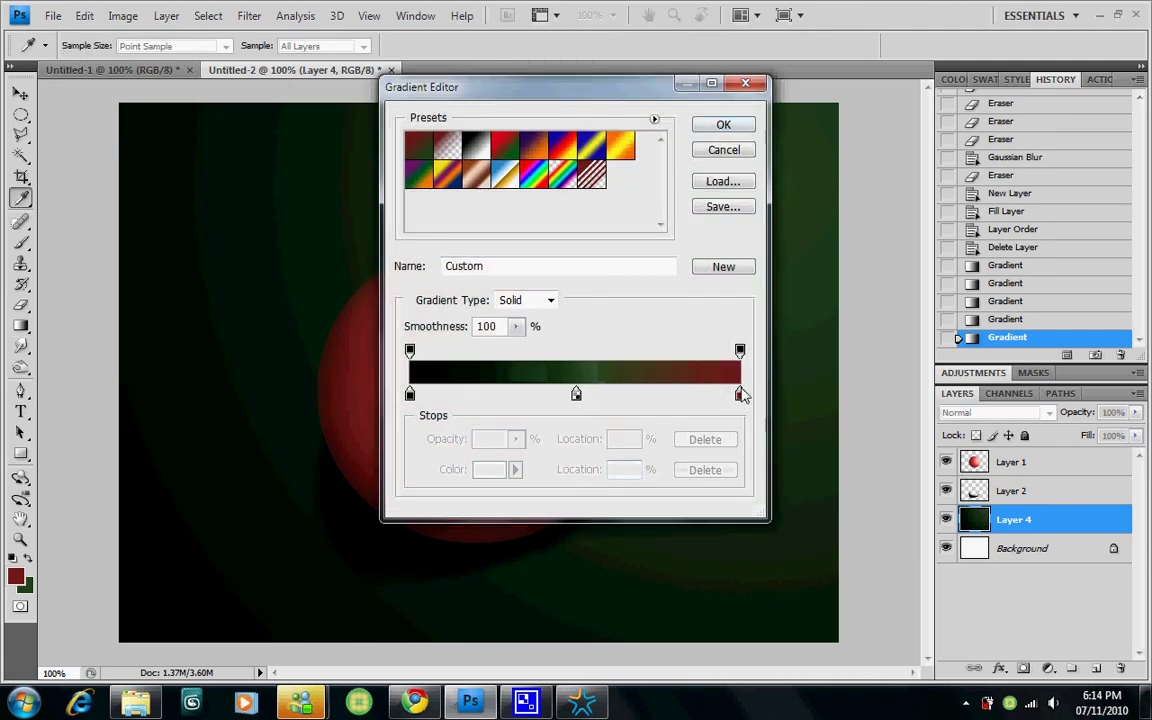
Step: Delete the extra stop and move the green stop to the end, giving a black-to-green gradient
left_click(705, 470)
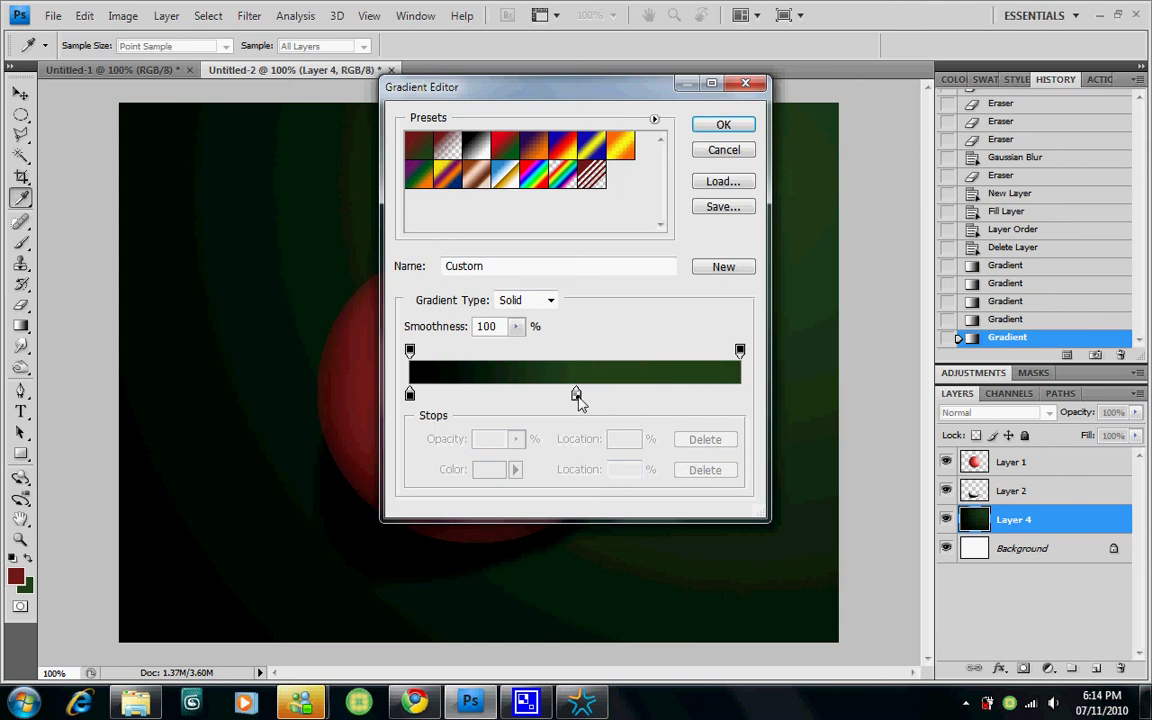
left_click_drag(576, 395, 740, 395)
left_click(723, 124)
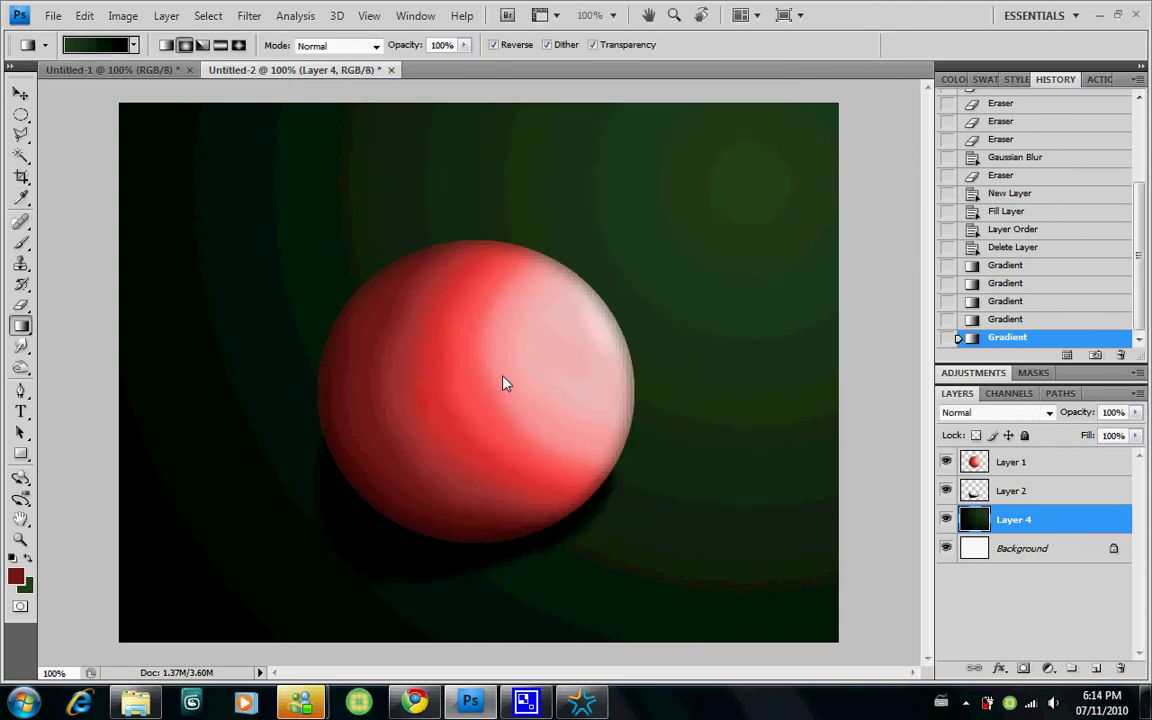
Step: Redraw the radial gradient from just above right of the sphere toward the lower left
left_click_drag(112, 650, 115, 637)
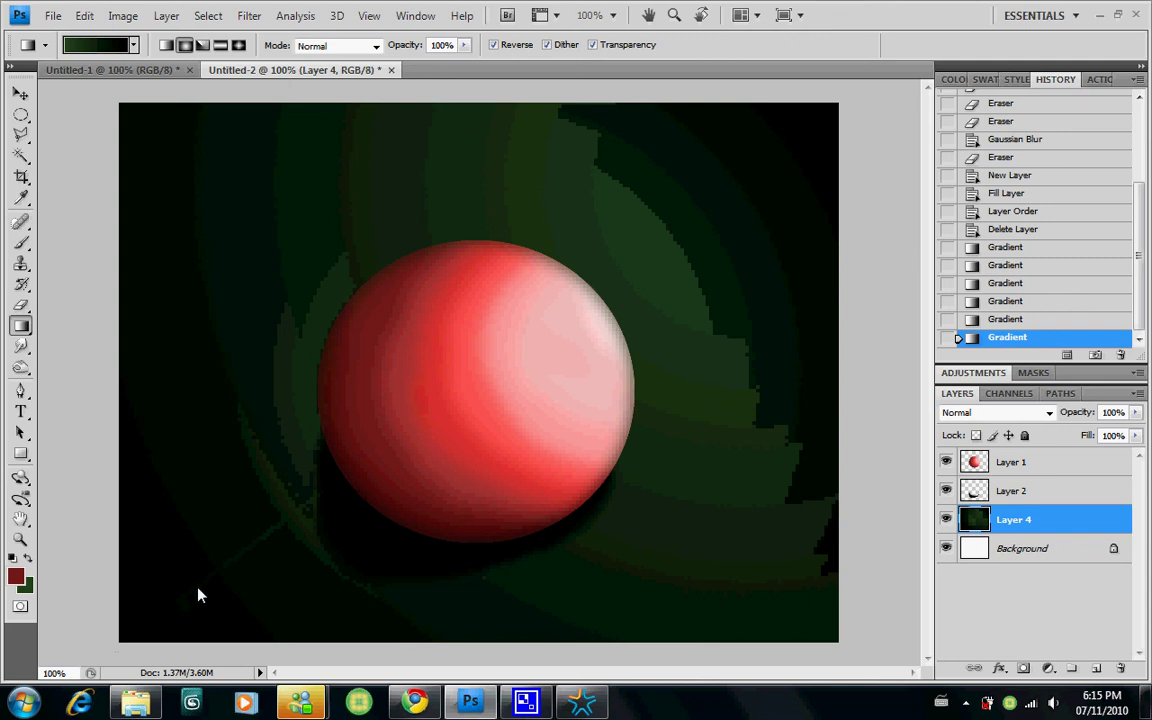
left_click_drag(510, 365, 121, 643)
left_click_drag(528, 285, 360, 550)
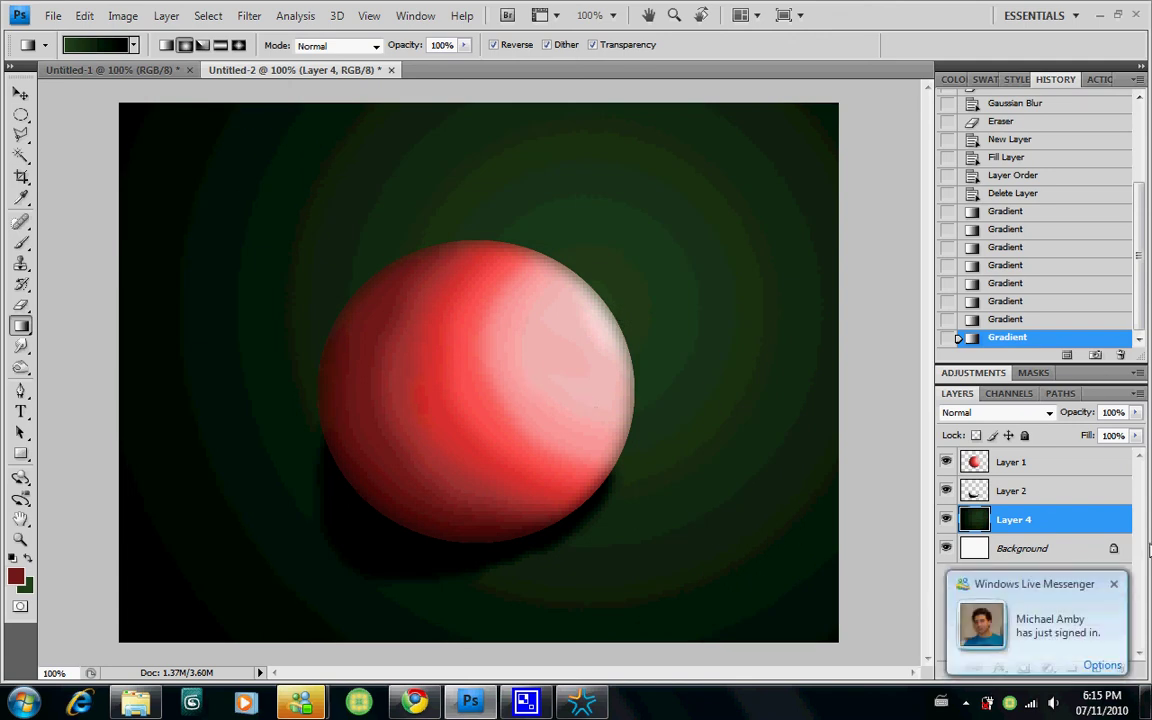
left_click(1114, 585)
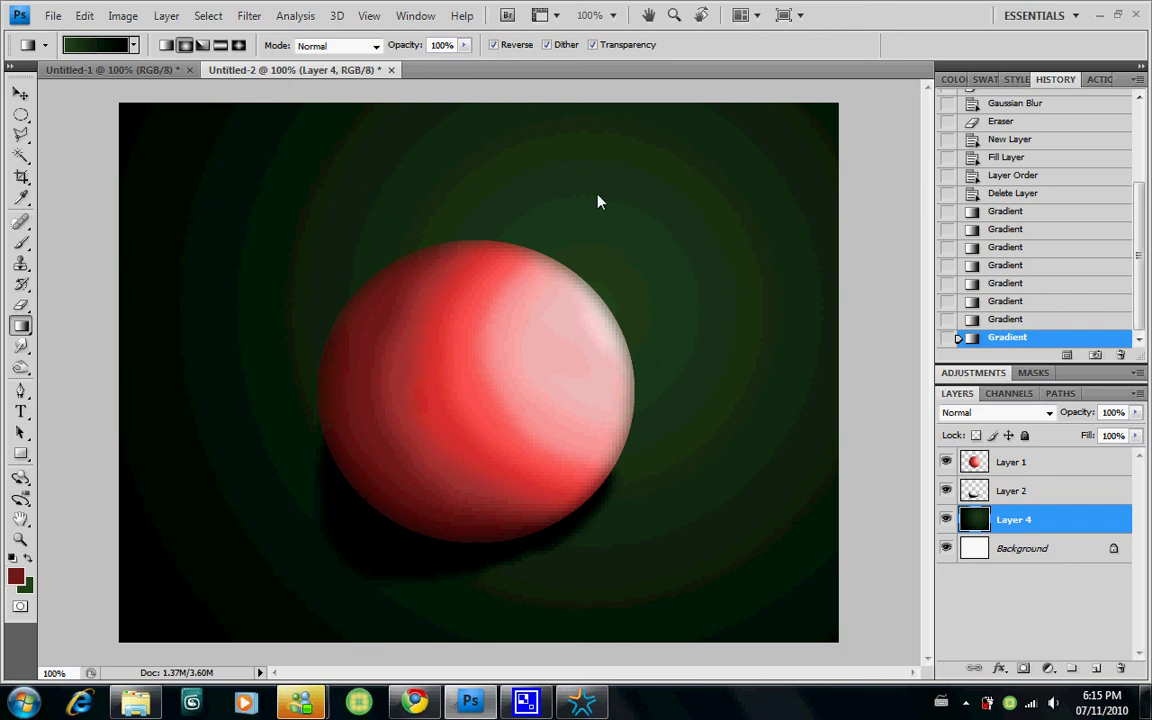